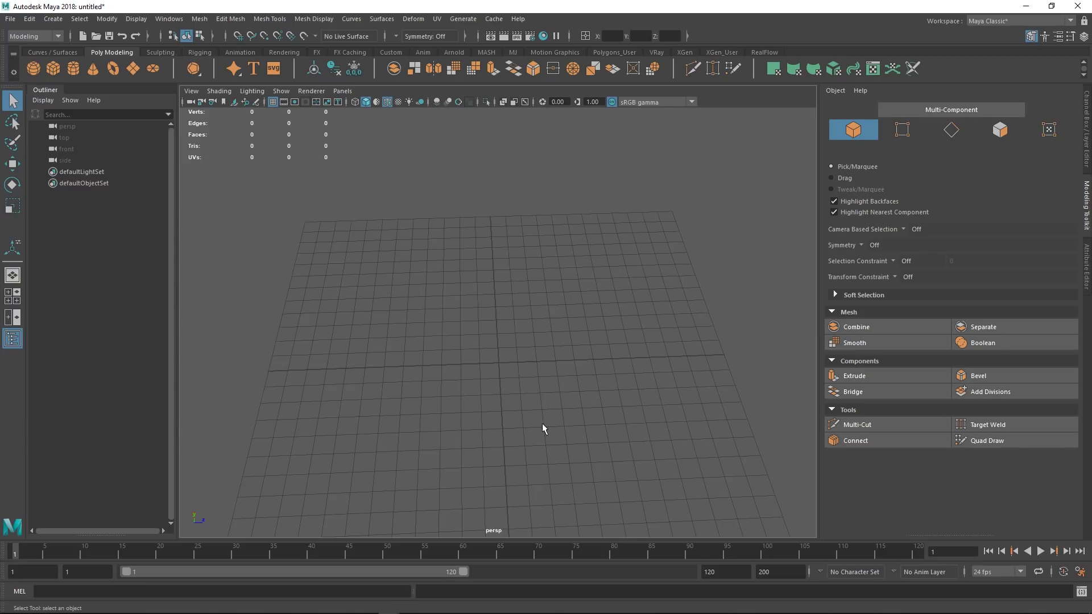
Create a polygon cylinder at the origin and set its Subdivisions Axis to 32
alt+middle_drag(470, 305, 494, 317)
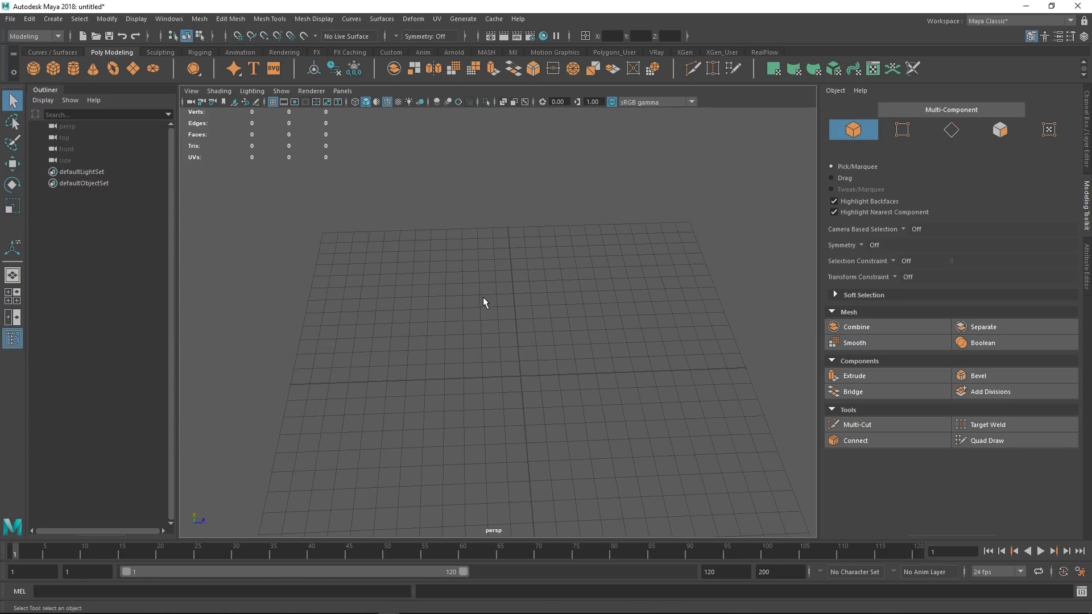
shift+right_drag(498, 316, 449, 316)
alt+right_drag(532, 335, 589, 346)
key(ctrl+a)
click(958, 112)
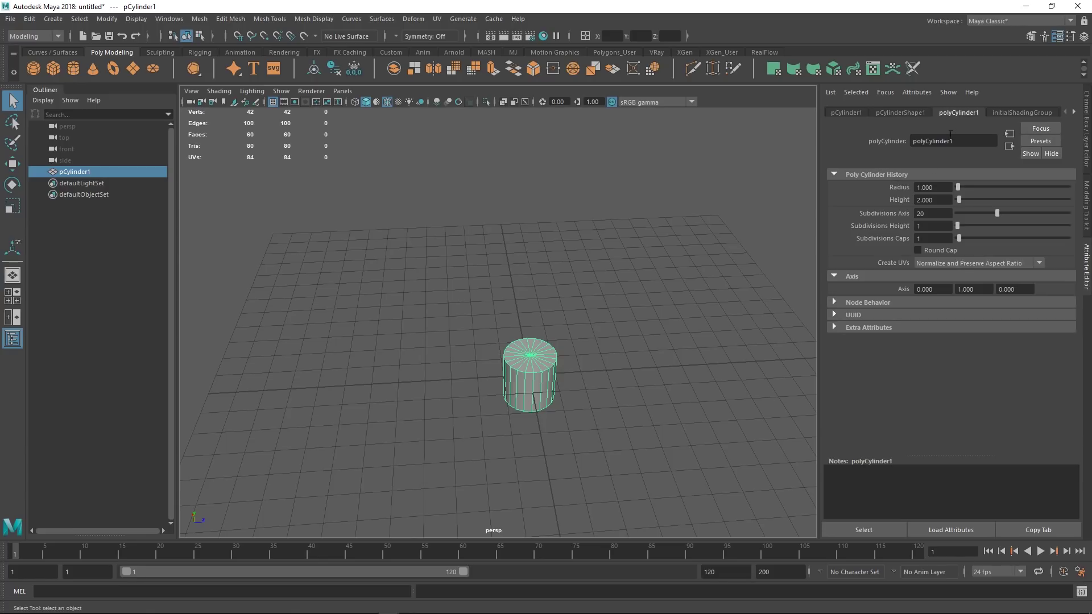
alt+drag(580, 267, 635, 328)
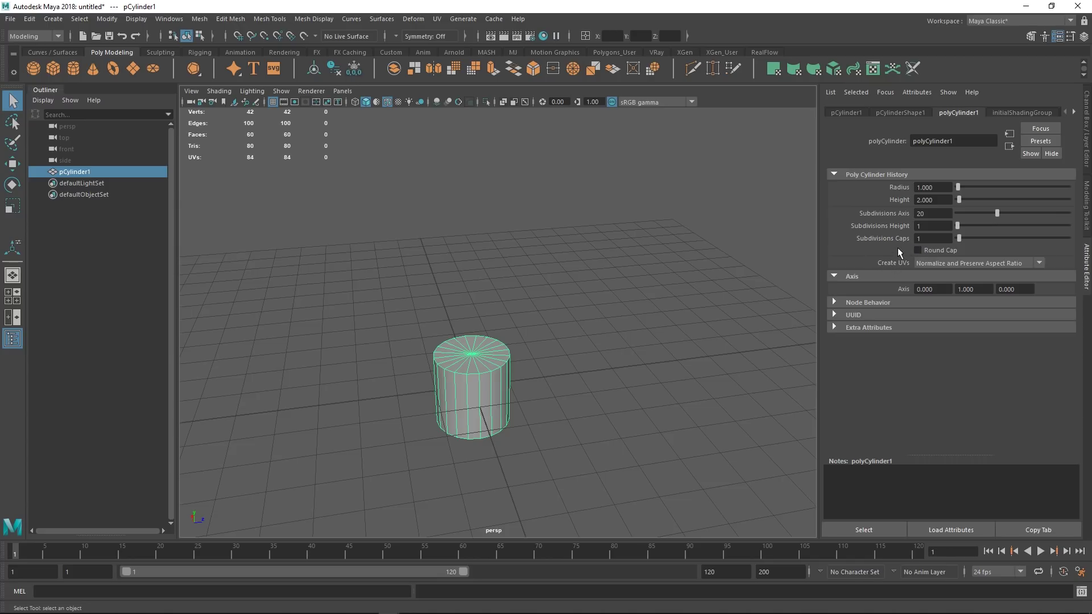
double_click(935, 213)
text(32)
key(Return)
Scale the cylinder up uniformly and stretch it along its height into a long tube
alt+drag(515, 356, 534, 321)
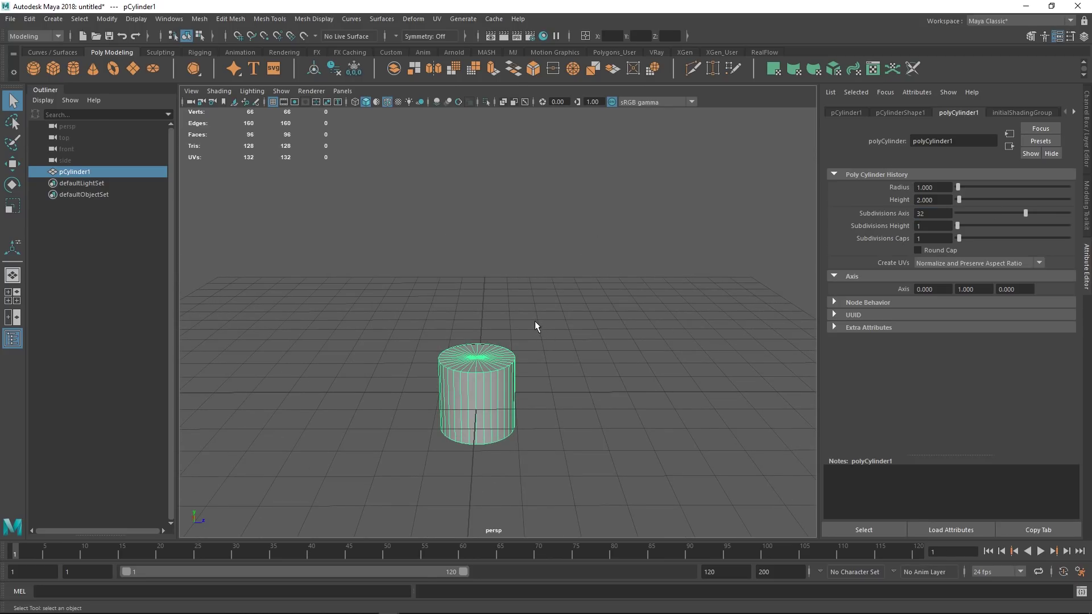
key(w)
key(e)
key(r)
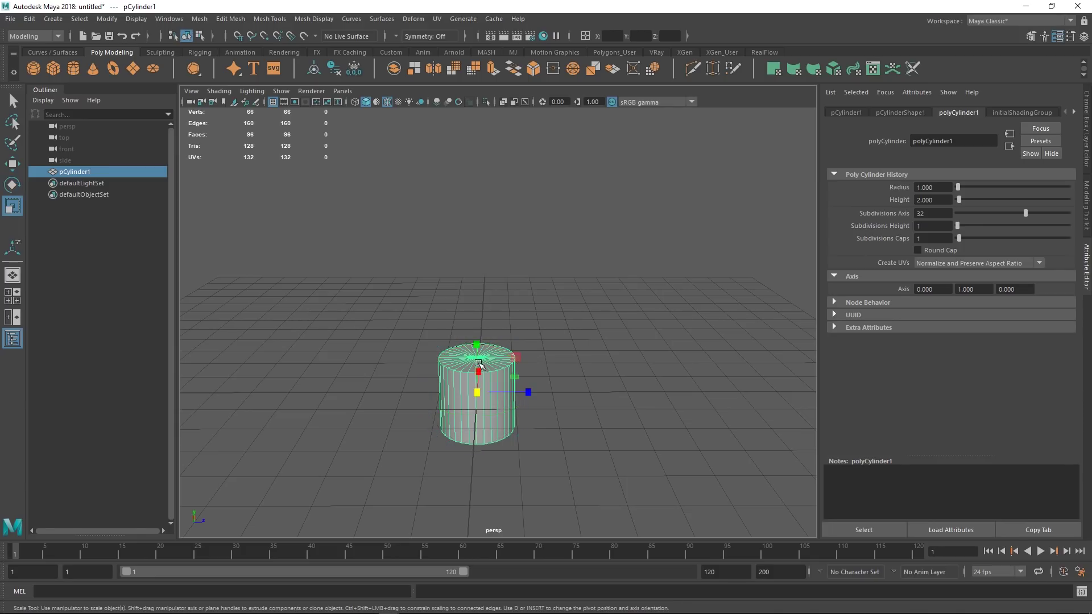
drag(478, 391, 607, 288)
drag(477, 345, 478, 273)
scroll(546, 284, down, 5)
Rotate the long cylinder onto its side so it lies horizontally, and deselect it
key(e)
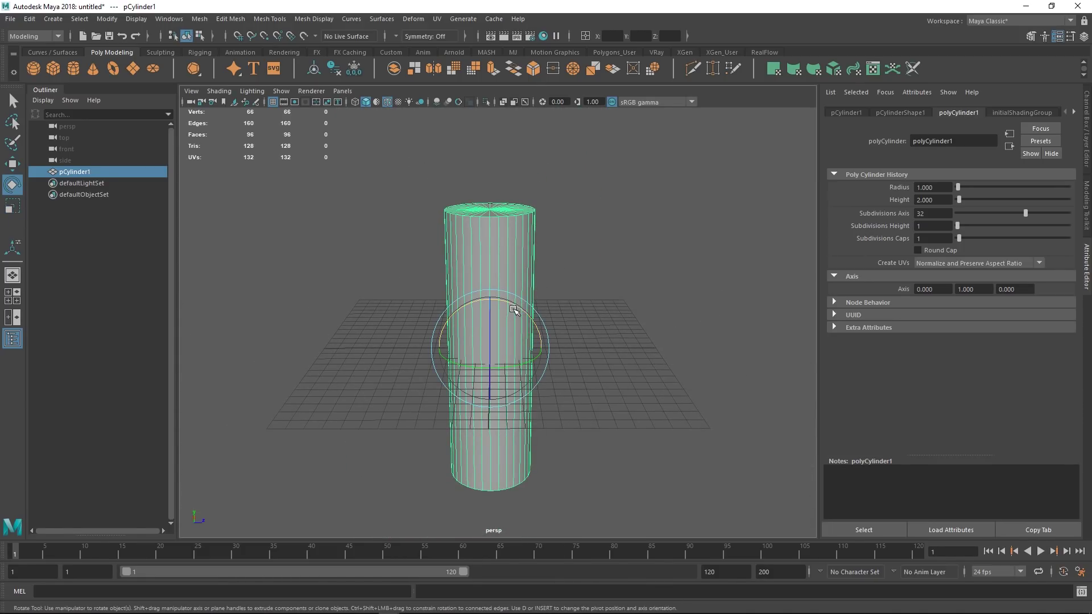
click(507, 301)
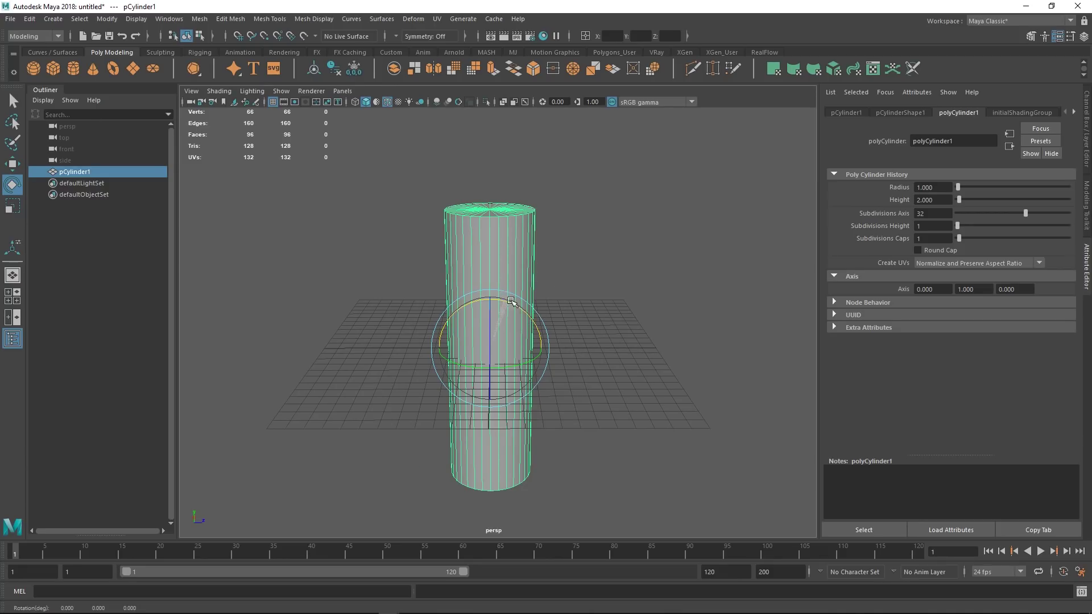
drag(511, 302, 646, 336)
click(633, 256)
Create a second polygon cylinder and raise it about 4.76 cm in Y, above the large horizontal cylinder
alt+drag(534, 272, 600, 328)
alt+drag(464, 342, 518, 358)
key(g)
key(w)
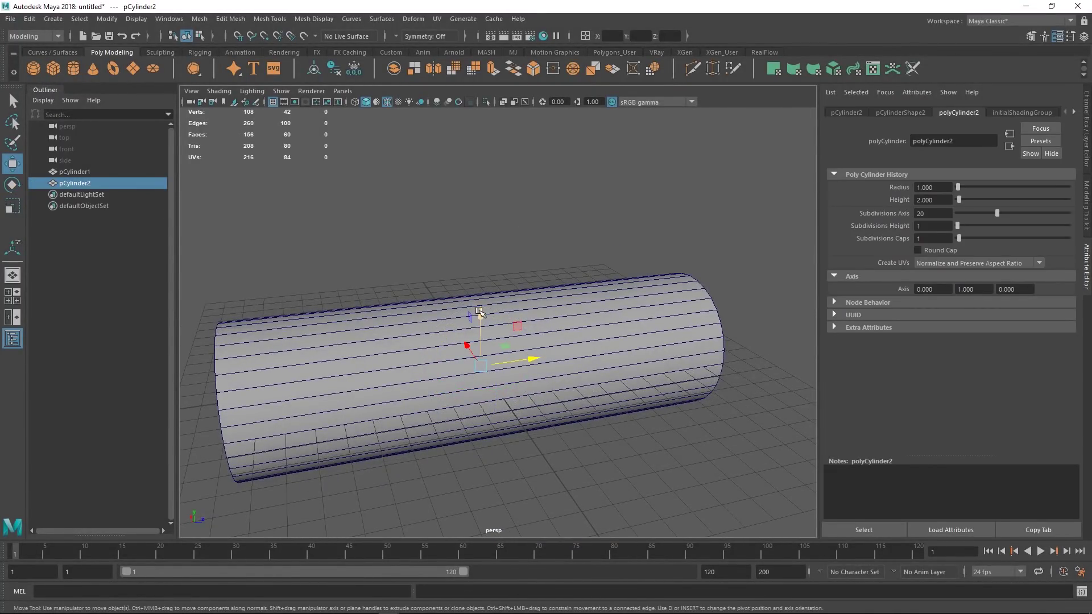
drag(484, 310, 480, 203)
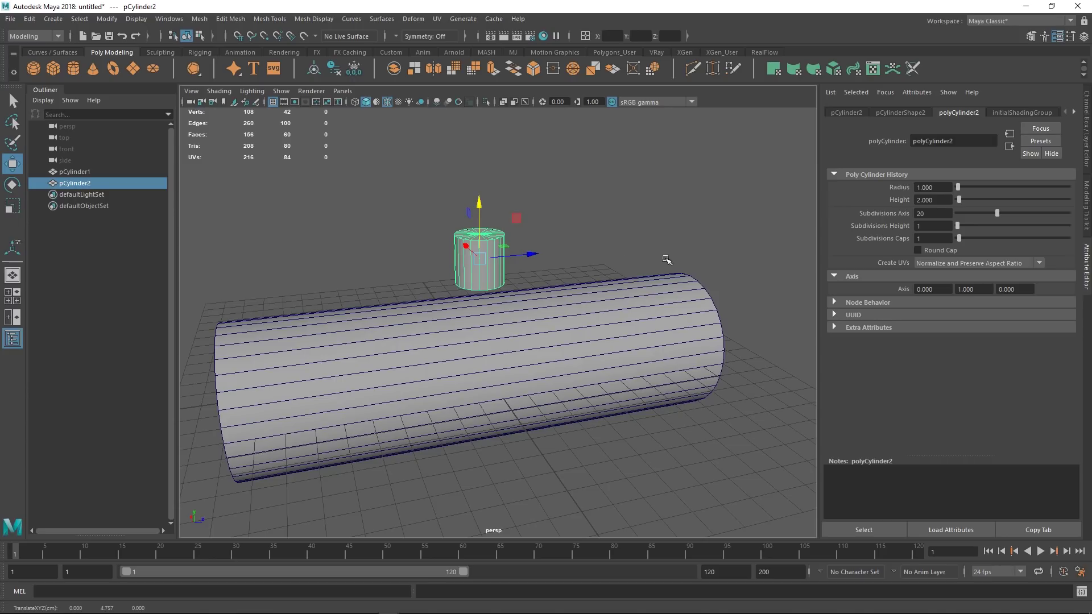
Set the small upright cylinder's Subdivisions Axis to 8
double_click(939, 211)
text(8)
key(Return)
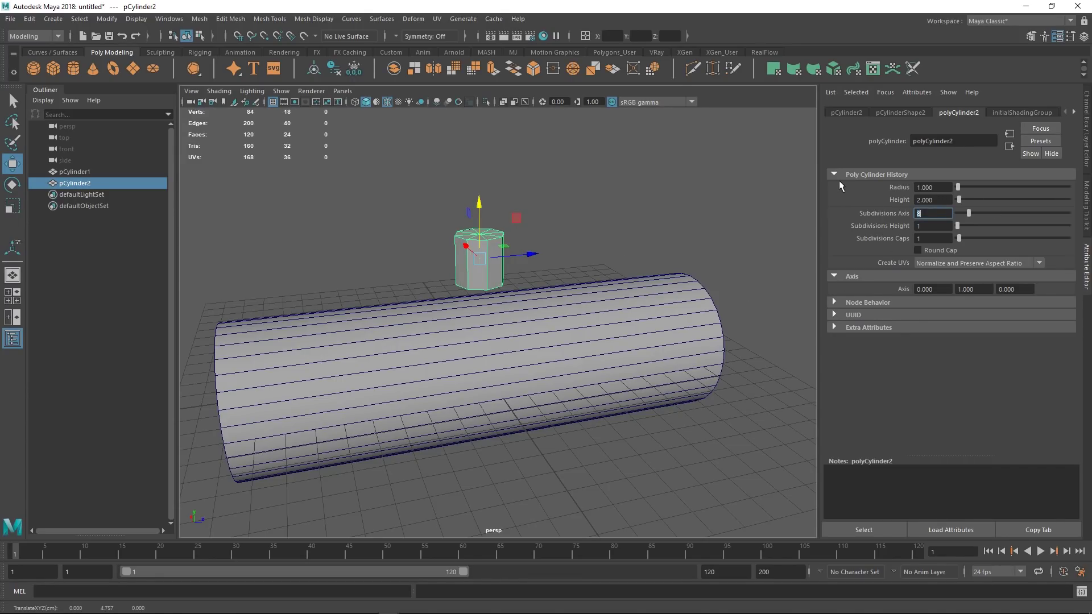
Lower the small cylinder to about 4.2 cm in Y so its base meets the top of the large cylinder
alt+middle_drag(465, 283, 500, 326)
alt+right_drag(500, 326, 543, 341)
alt+drag(489, 336, 472, 310)
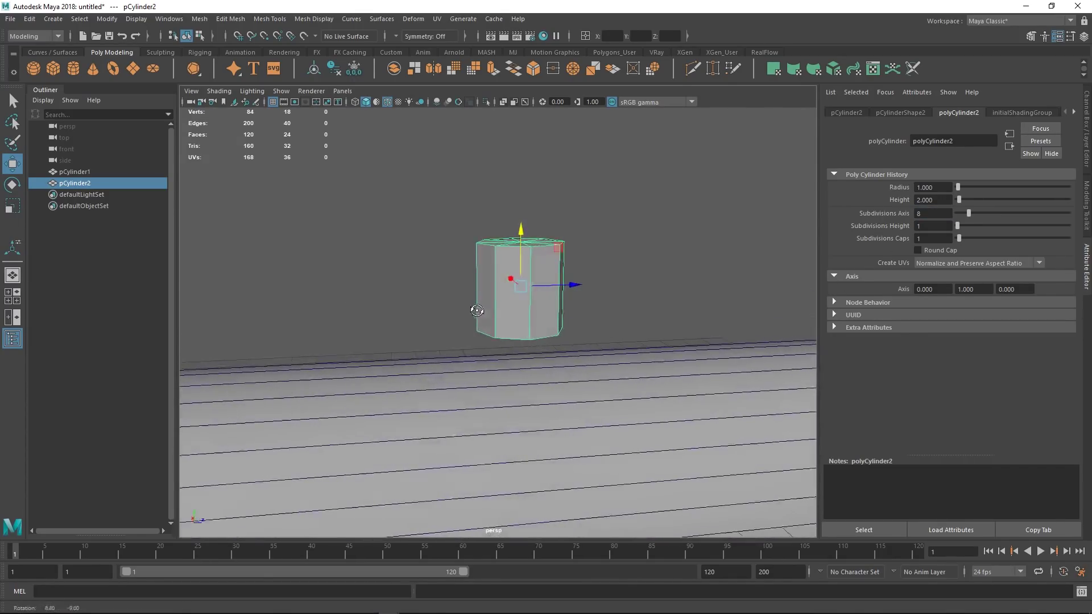
alt+middle_drag(629, 306, 588, 271)
alt+drag(587, 270, 605, 287)
alt+drag(399, 227, 505, 215)
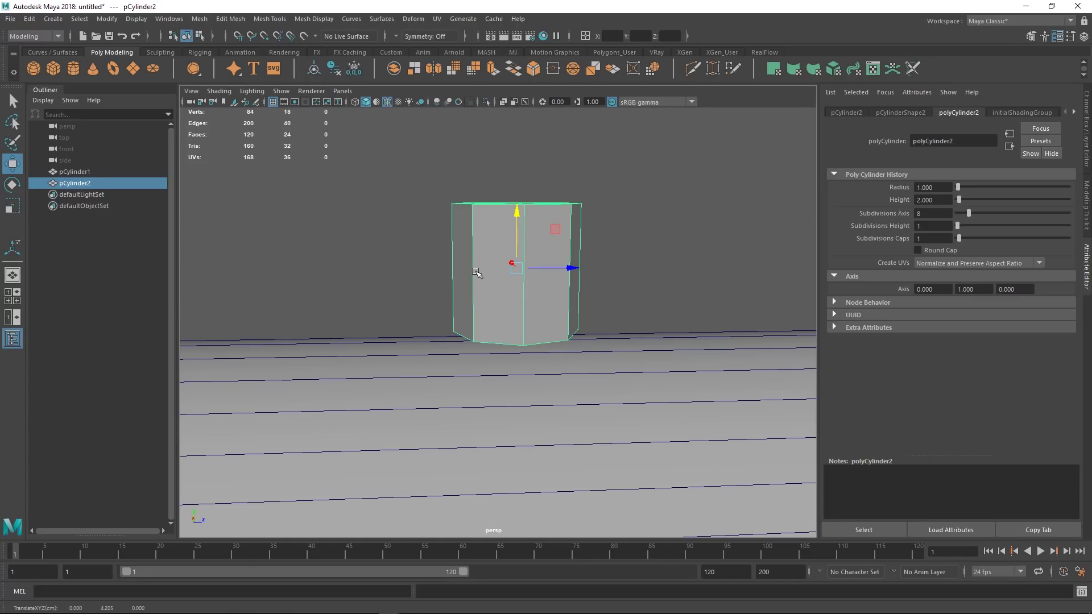
alt+drag(519, 285, 548, 293)
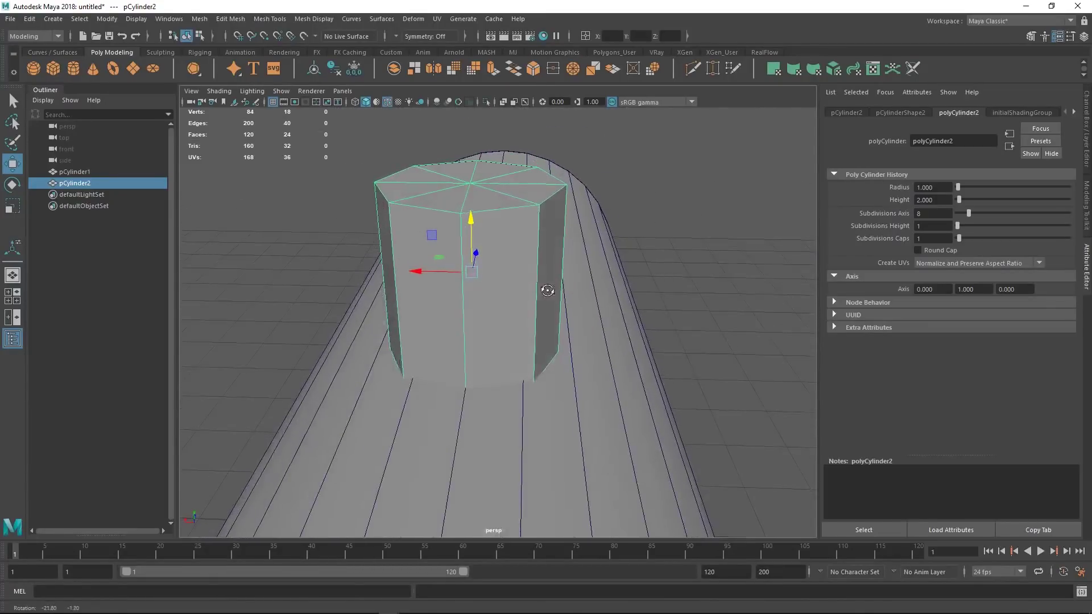
Scale the small cylinder up uniformly and shift it slightly down into the large cylinder
key(r)
drag(472, 271, 514, 285)
key(w)
drag(466, 210, 466, 219)
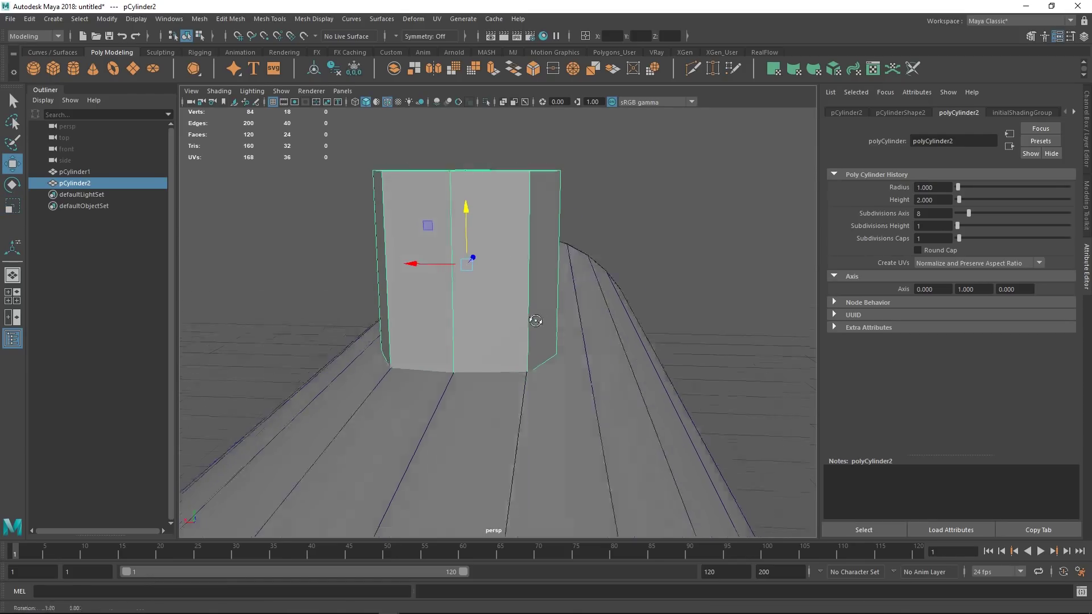
Try scaling the small cylinder uniformly to fit its corners to the large cylinder's edges
alt+drag(536, 319, 364, 375)
alt+drag(432, 324, 468, 376)
alt+drag(427, 294, 505, 248)
key(r)
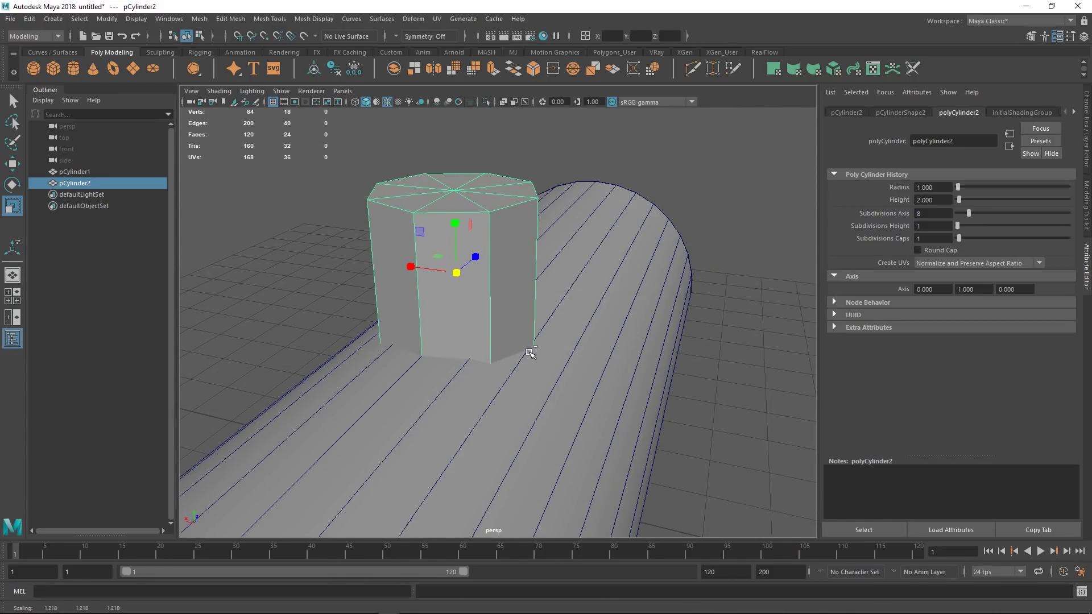
key(ctrl+z)
Lower the small cylinder to about 3.77 cm in Y so its base intersects the large cylinder's surface
alt+drag(551, 322, 491, 337)
alt+right_drag(491, 338, 611, 331)
click(614, 195)
key(q)
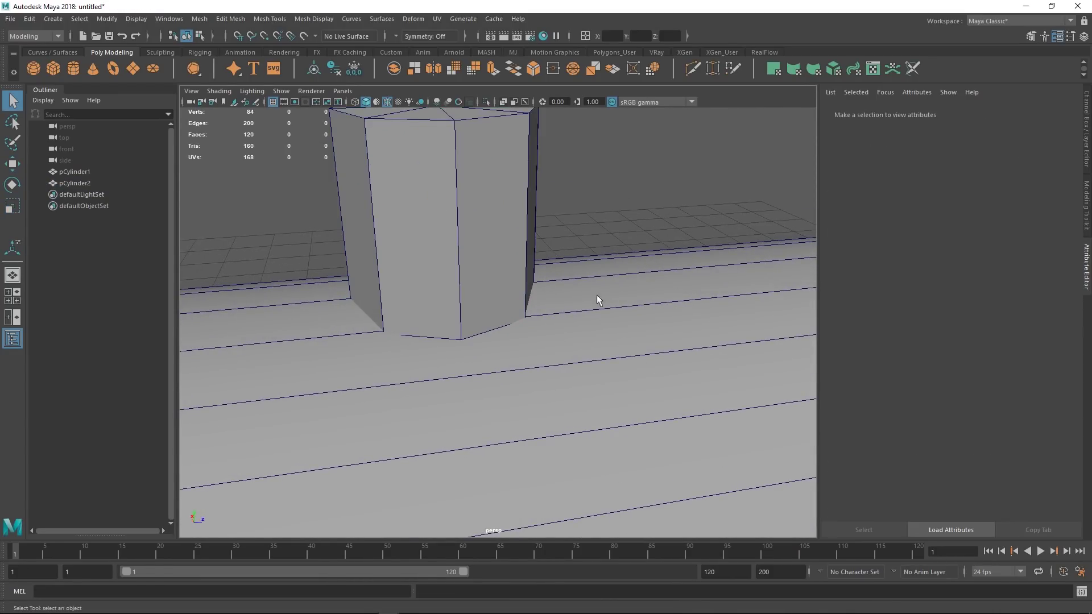
click(596, 296)
alt+drag(637, 323, 501, 273)
click(470, 282)
key(w)
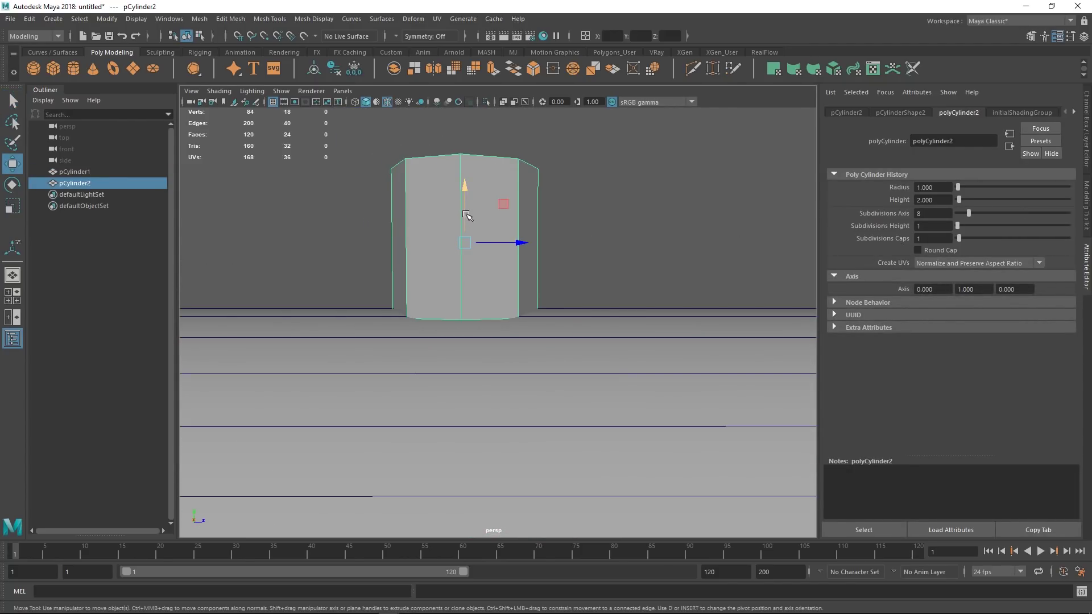
mouse_move(465, 213)
mouse_down()
mouse_move(467, 191)
mouse_move(462, 216)
mouse_up()
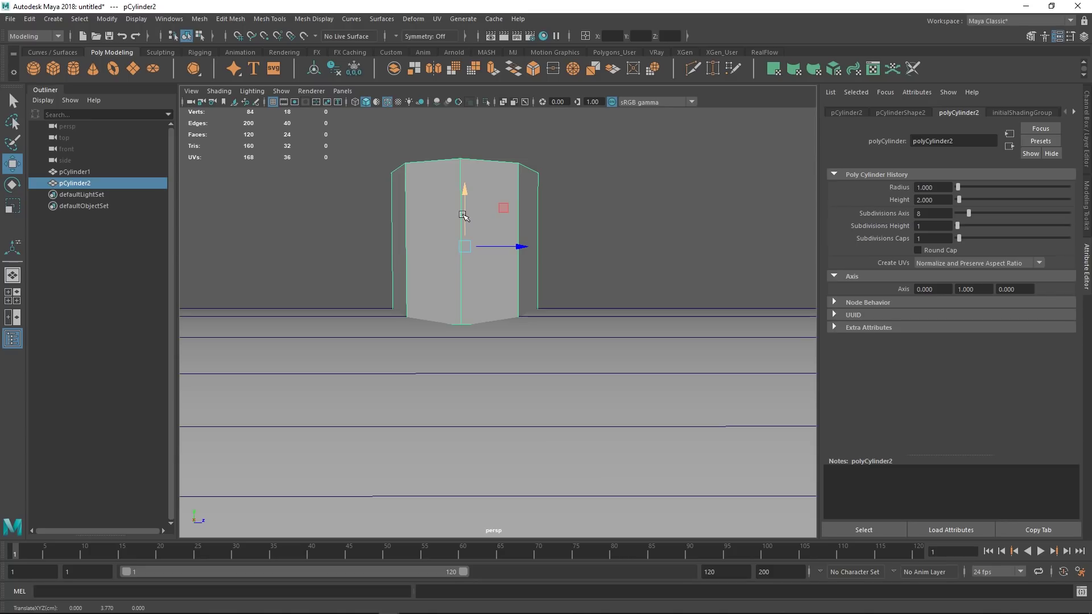
Insert an edge loop around the large cylinder with Multi-Cut, aligned with the small cylinder's centre corner edge
alt+drag(477, 332, 439, 353)
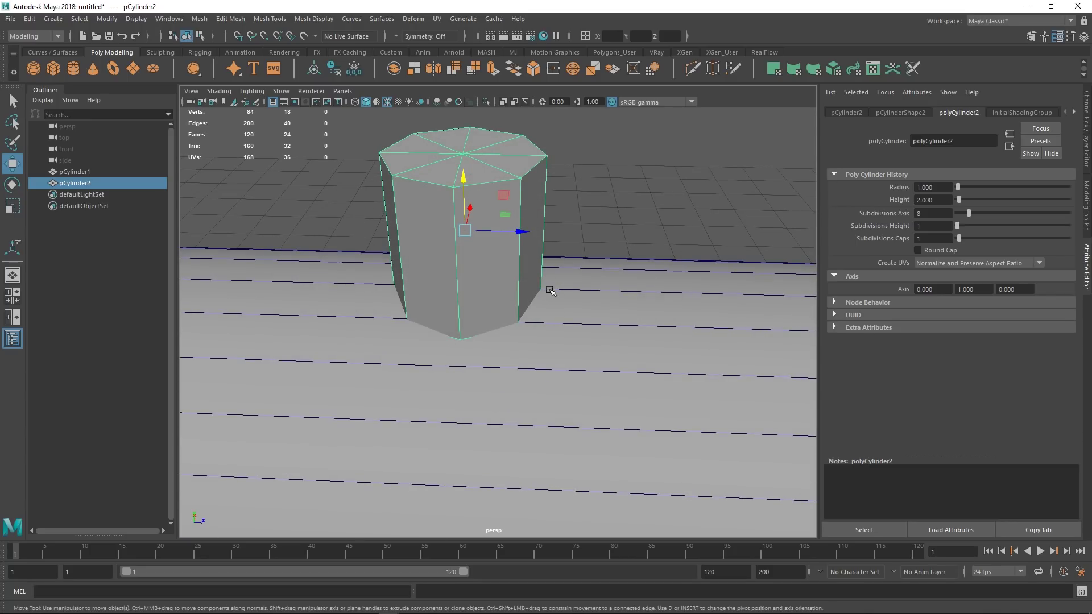
alt+drag(547, 287, 469, 351)
alt+drag(555, 293, 623, 279)
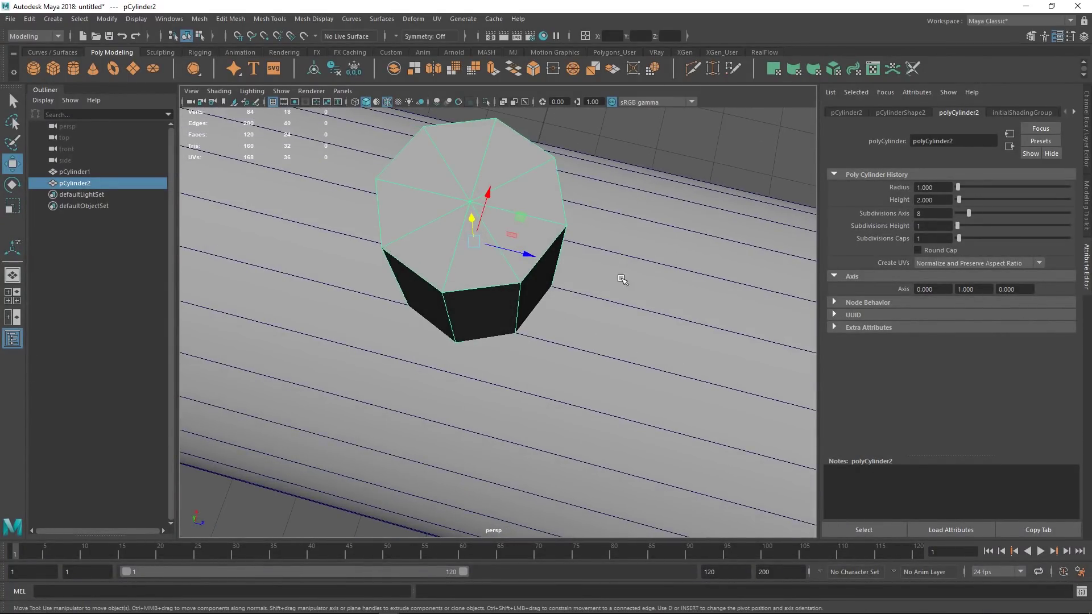
alt+drag(558, 284, 596, 324)
alt+drag(511, 408, 609, 322)
click(602, 190)
click(549, 343)
key(ctrl+shift+x)
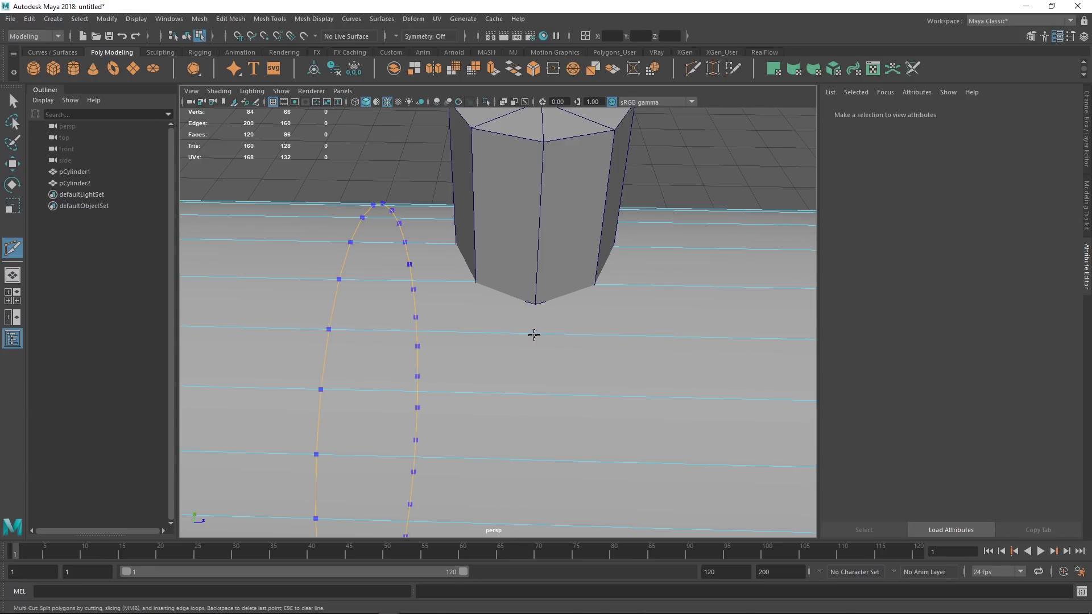
ctrl+click(535, 333)
alt+right_drag(633, 367, 541, 345)
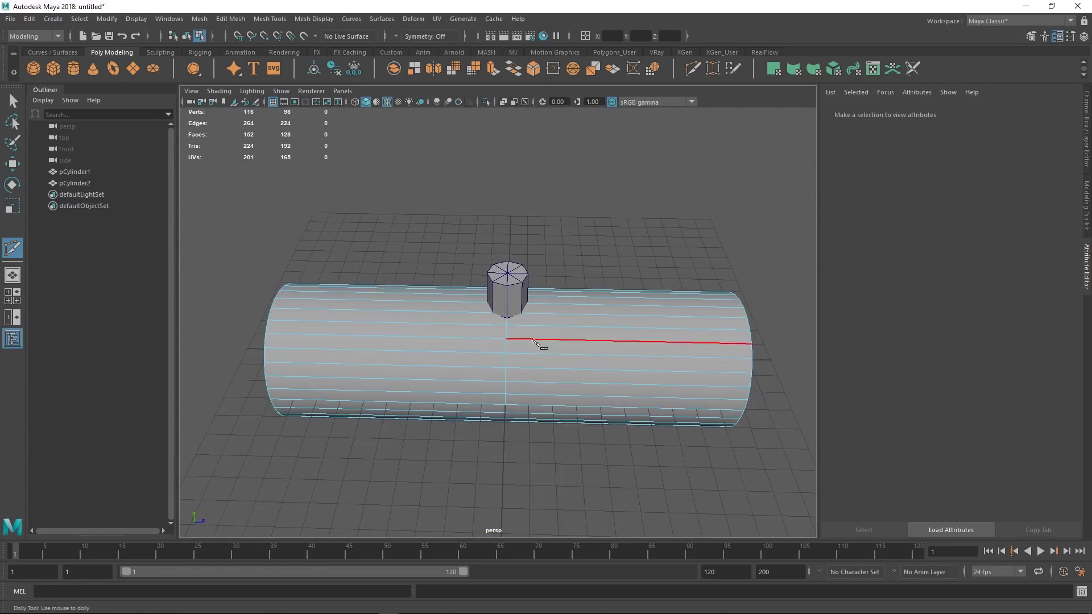
alt+drag(541, 346, 536, 334)
alt+middle_drag(512, 315, 503, 322)
scroll(529, 370, up, 5)
key(ctrl+z)
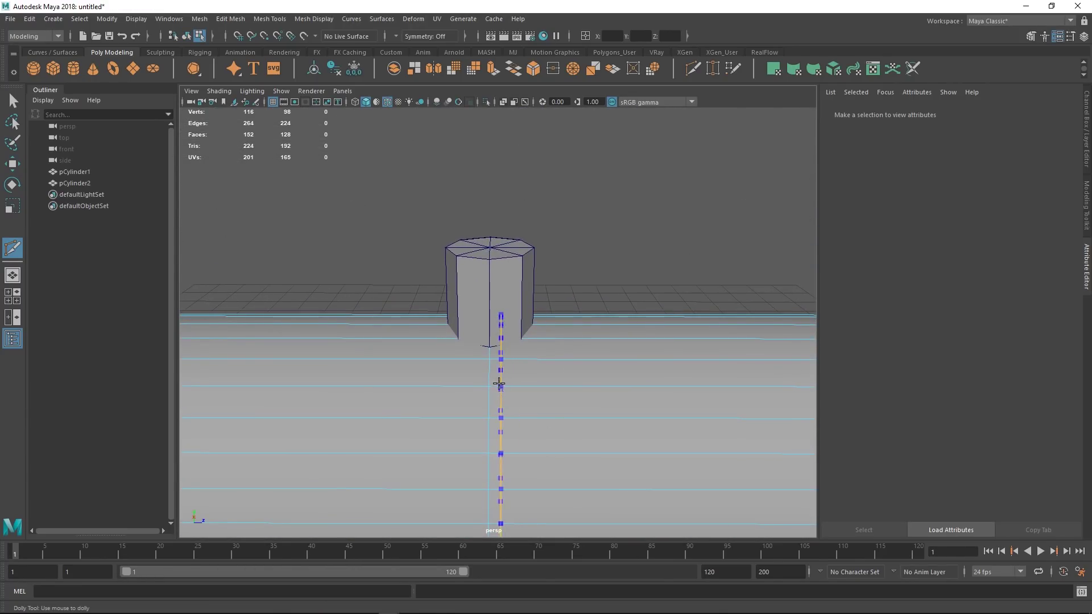
ctrl+click(492, 363)
Insert two more edge loops around the large cylinder, one on each side of the small cylinder
alt+drag(524, 371, 532, 427)
alt+right_drag(532, 426, 604, 461)
alt+middle_drag(485, 382, 565, 381)
alt+drag(567, 385, 517, 390)
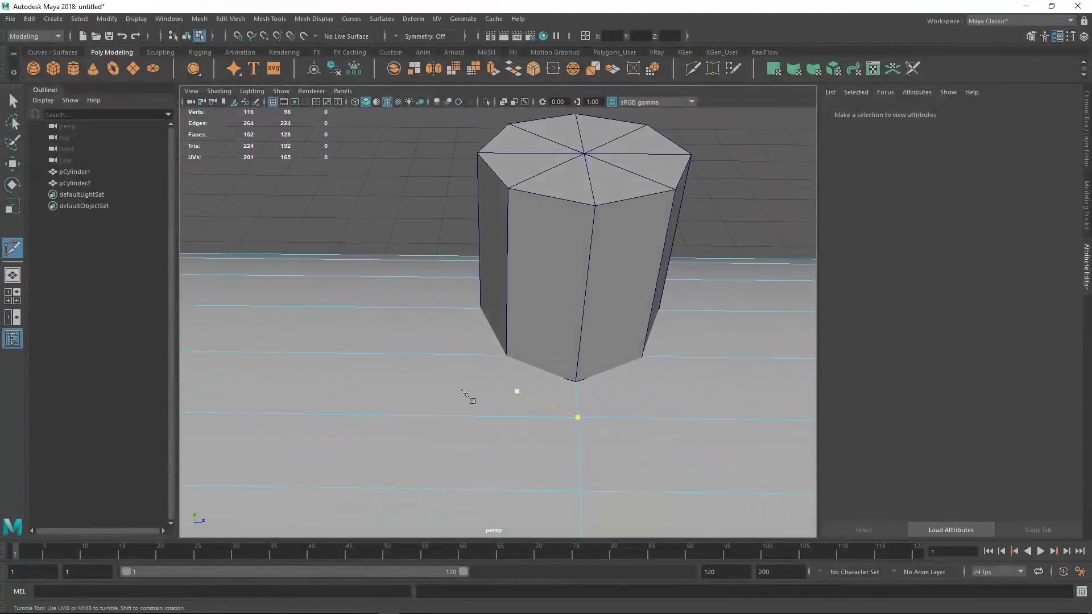
ctrl+click(447, 392)
alt+middle_drag(682, 377, 524, 364)
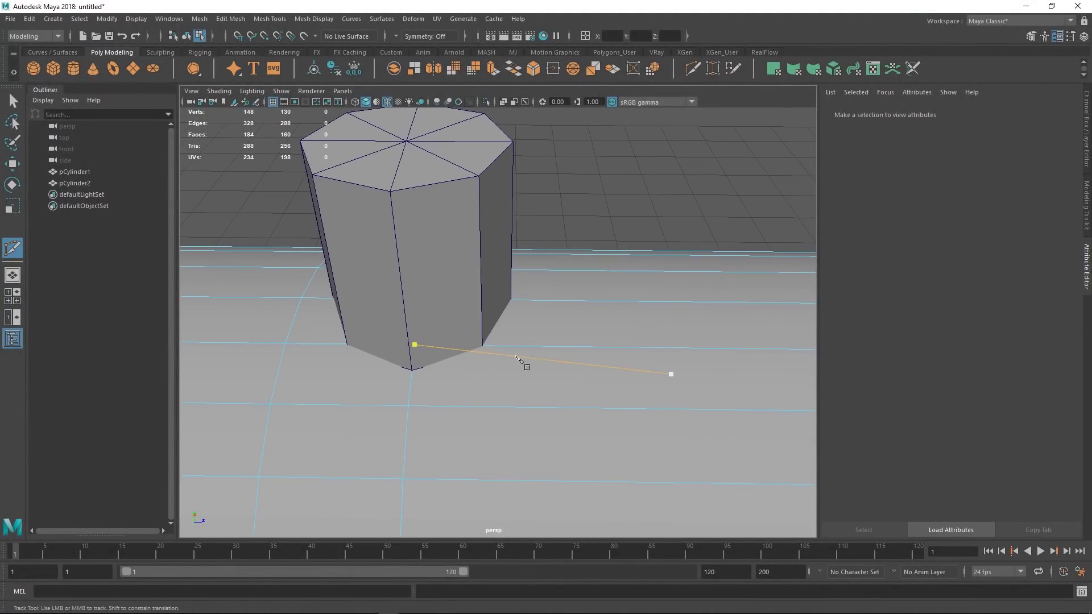
ctrl+click(550, 335)
alt+right_drag(611, 372, 558, 370)
alt+middle_drag(558, 369, 624, 350)
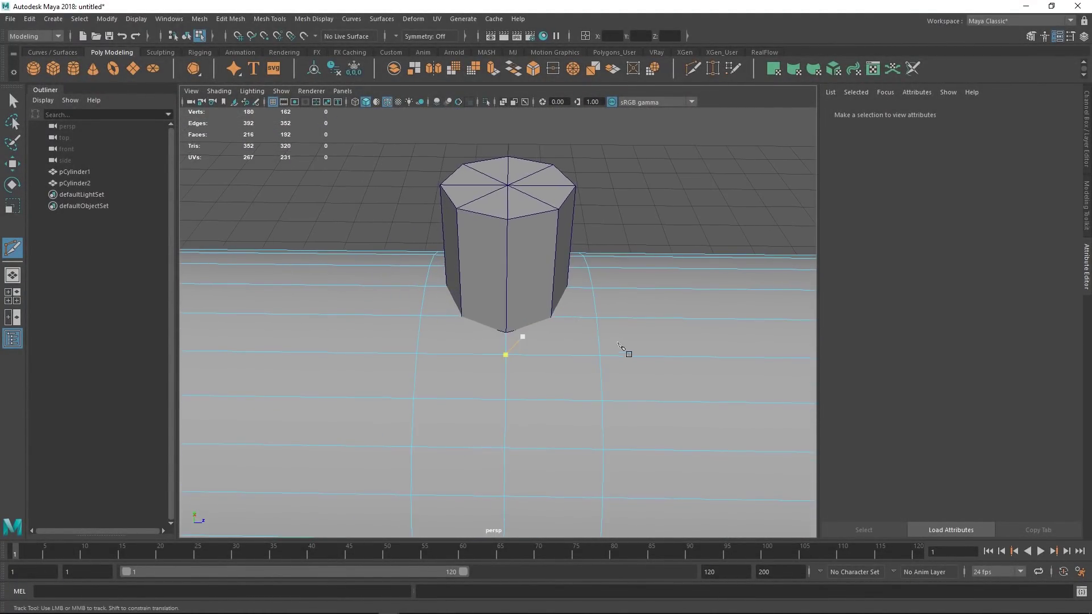
alt+right_drag(624, 351, 643, 364)
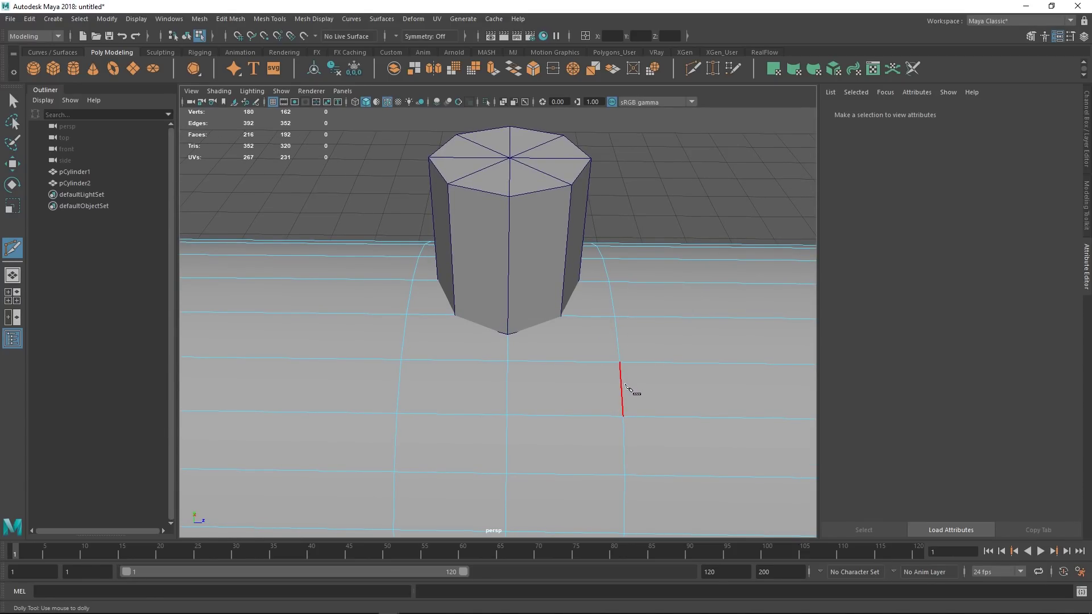
alt+right_drag(551, 358, 602, 368)
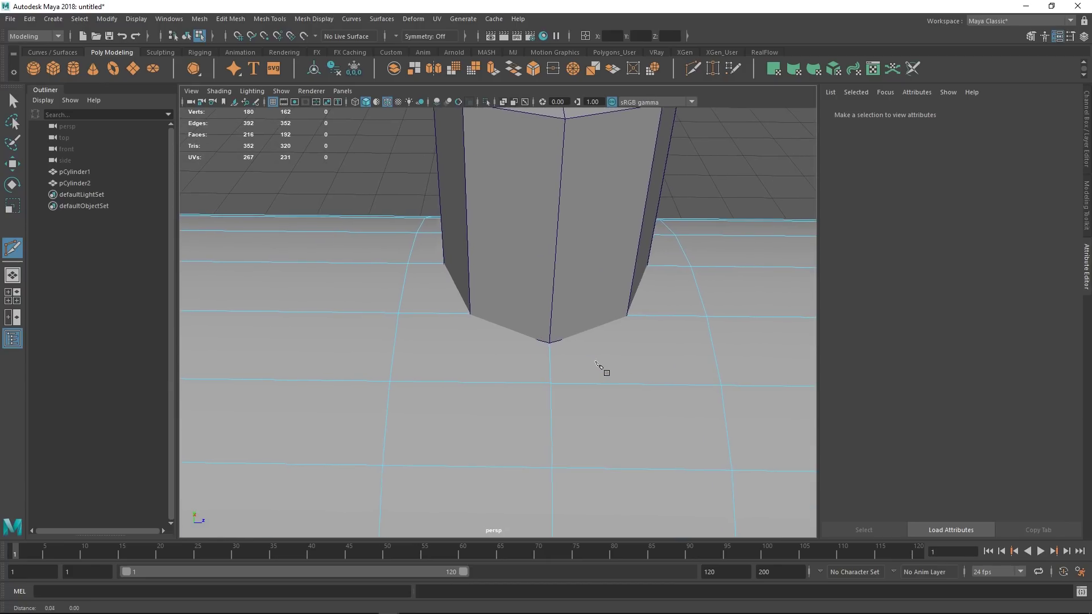
alt+middle_drag(595, 361, 588, 361)
click(543, 315)
key(Escape)
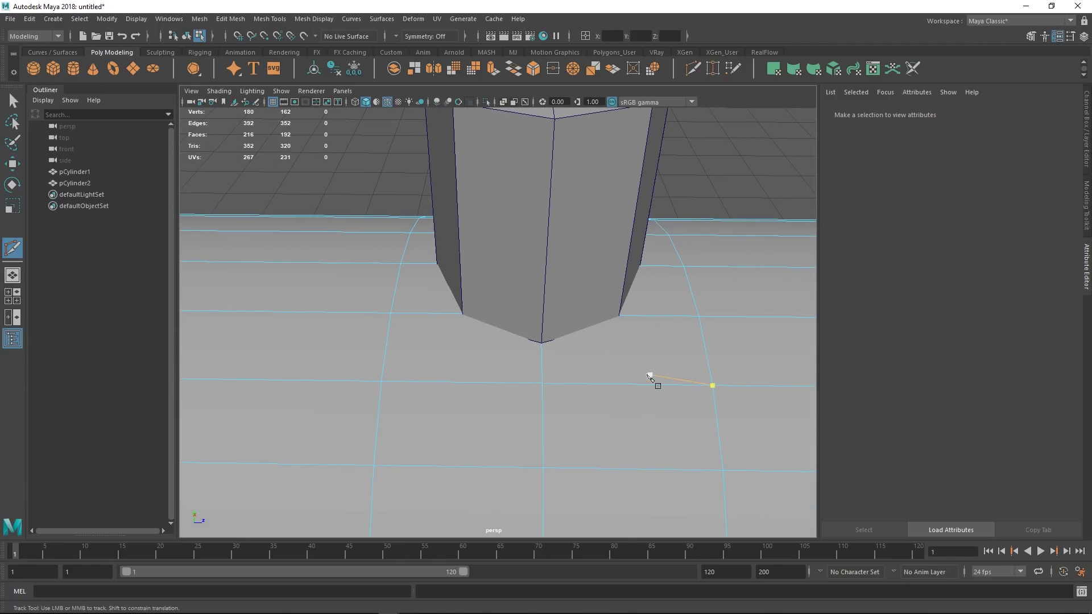
Insert two edge loops around the large cylinder, each aligned with a base corner beside the small cylinder's centre edge
alt+middle_drag(540, 353, 494, 356)
alt+right_drag(493, 356, 539, 375)
alt+drag(539, 375, 592, 370)
alt+middle_drag(592, 370, 550, 375)
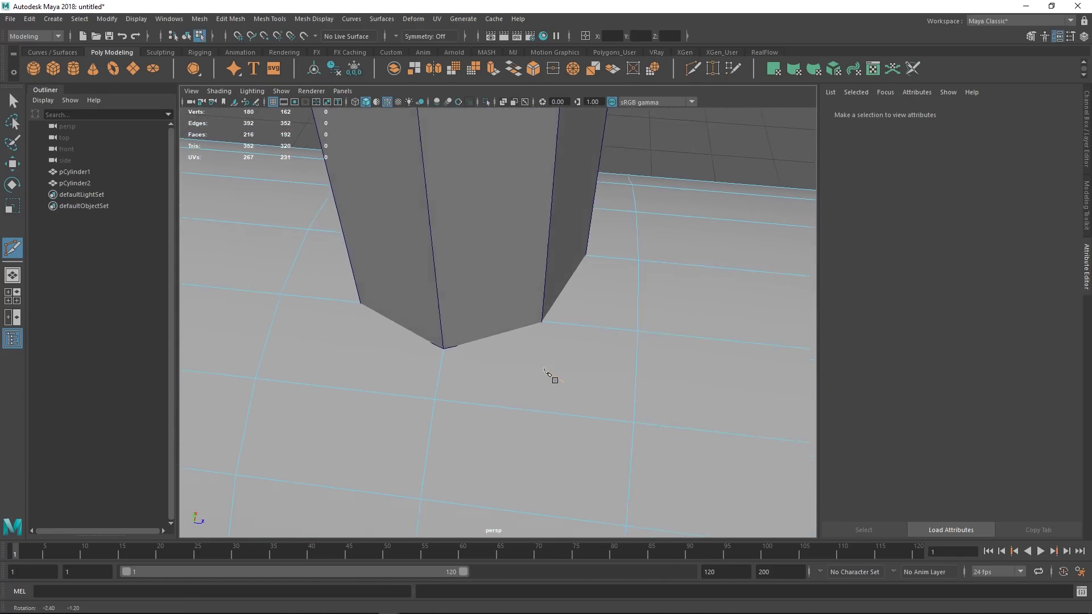
alt+drag(550, 376, 554, 373)
ctrl+click(540, 349)
alt+middle_drag(423, 398, 567, 387)
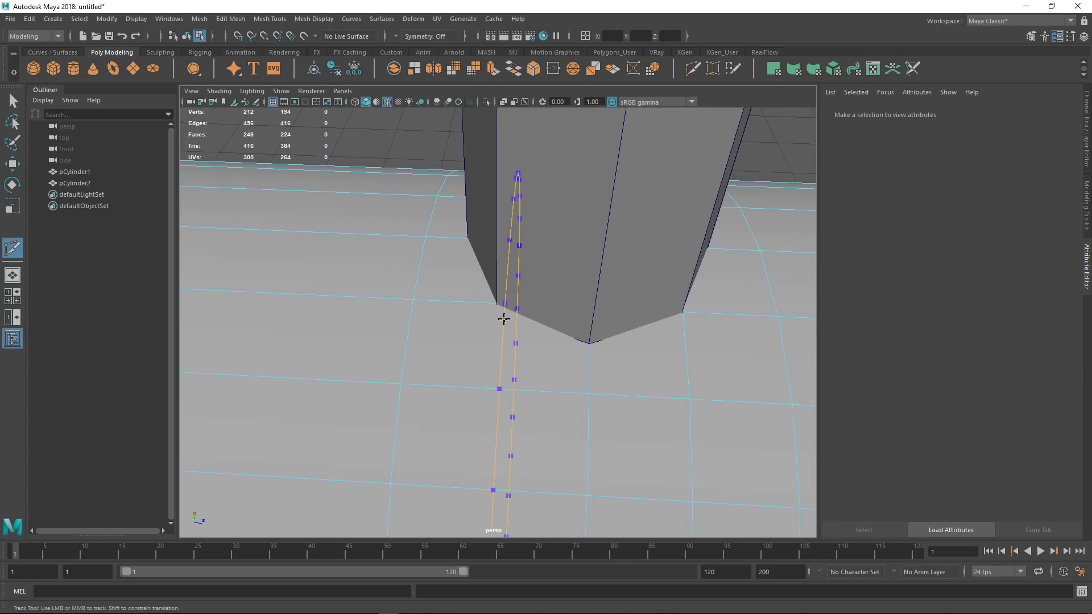
ctrl+click(496, 322)
Examine how the large cylinder's new edge loops line up with the small cylinder's base corners
alt+right_drag(703, 377, 560, 336)
alt+drag(560, 335, 520, 333)
alt+right_drag(519, 334, 582, 375)
alt+drag(585, 377, 563, 333)
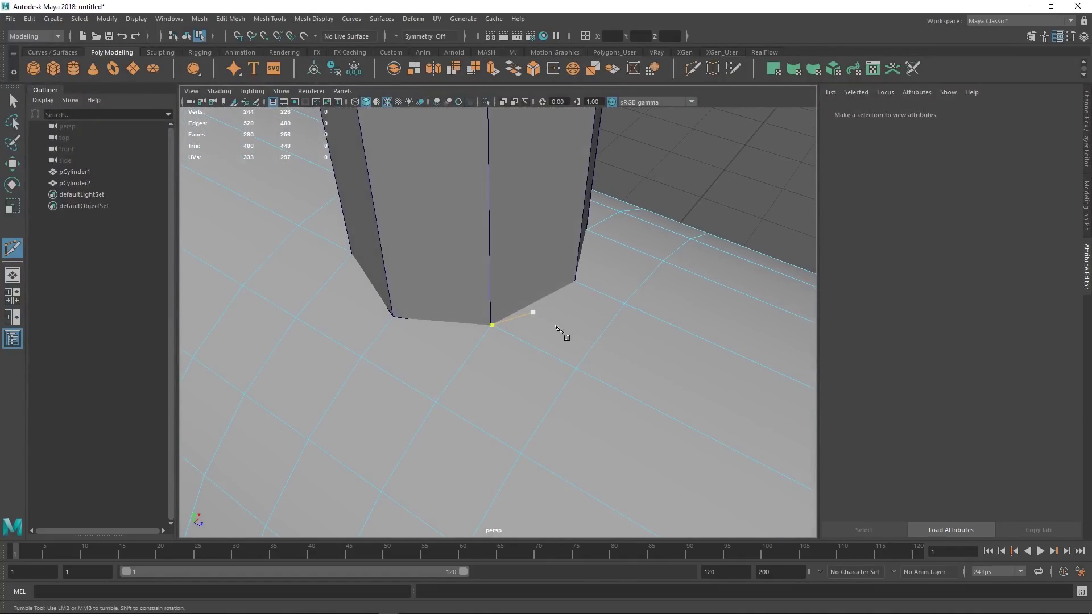
key(q)
click(630, 270)
key(y)
alt+drag(594, 295, 574, 305)
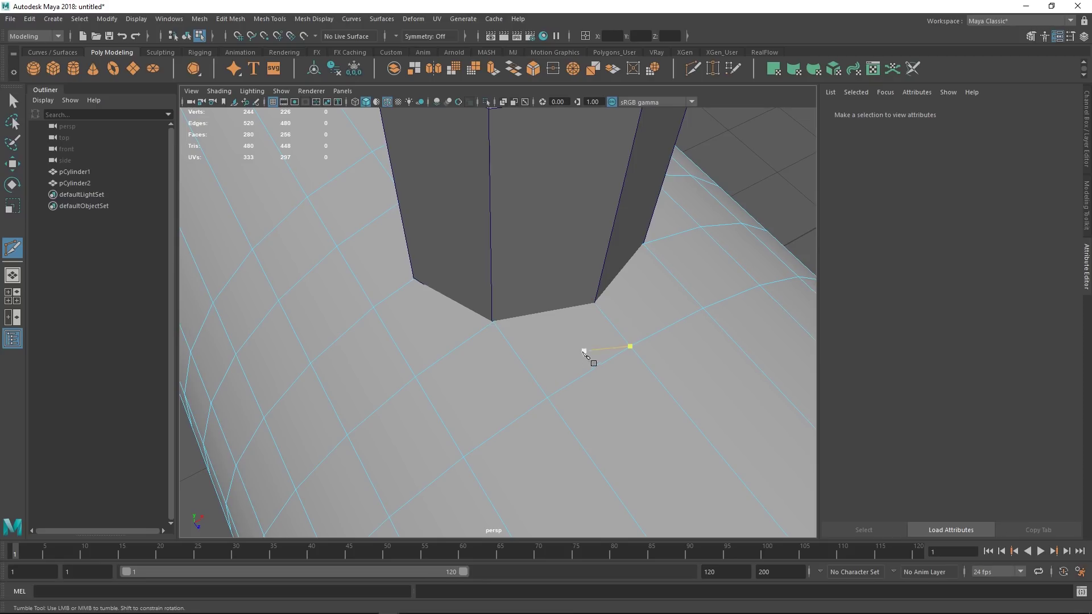
Select the large cylinder's vertex nearest the small cylinder's base corner and ready it for moving
key(q)
right_drag(543, 344, 605, 305)
alt+drag(711, 377, 642, 400)
right_drag(560, 355, 485, 345)
click(486, 345)
alt+drag(484, 345, 519, 392)
key(w)
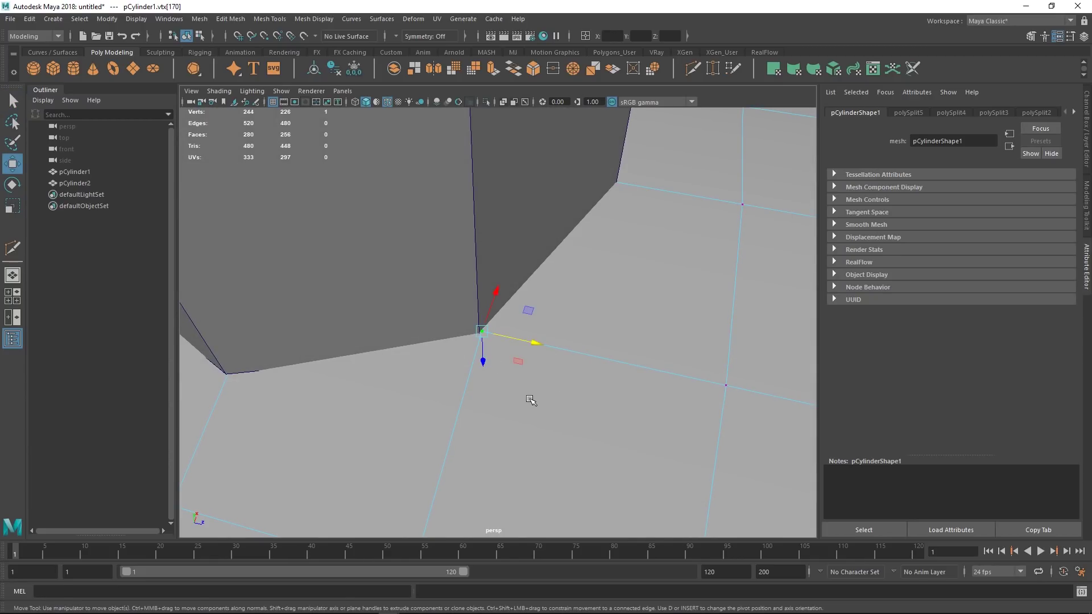
Try to snap the large cylinder's selected vertex onto the small cylinder's base corner, and undo the moves
key(v)
key(v)
drag(482, 340, 530, 286)
key(ctrl+z)
key(v)
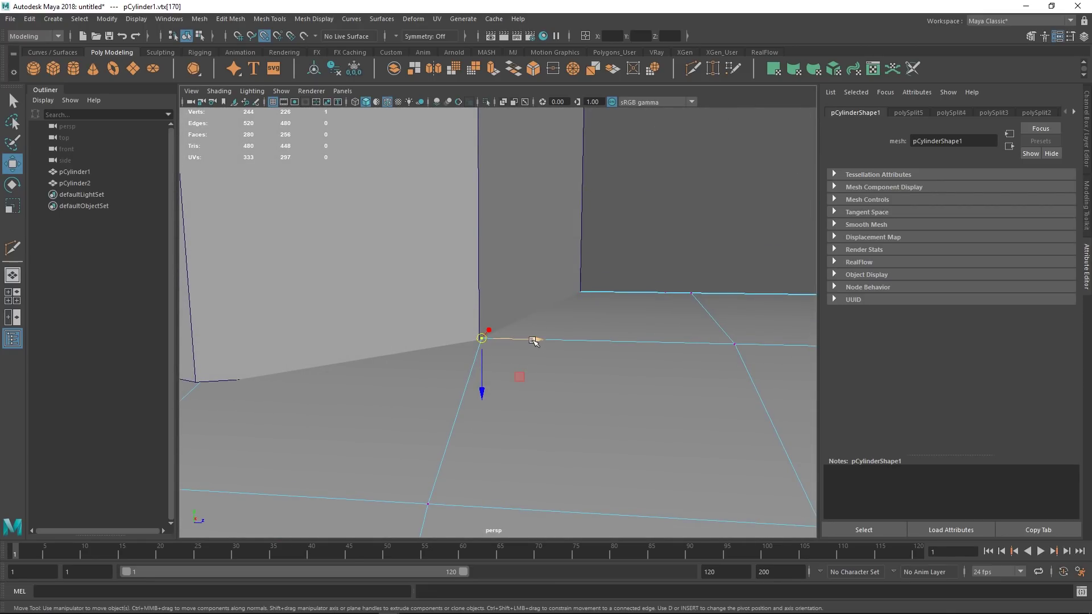
drag(533, 340, 479, 339)
drag(493, 342, 478, 323)
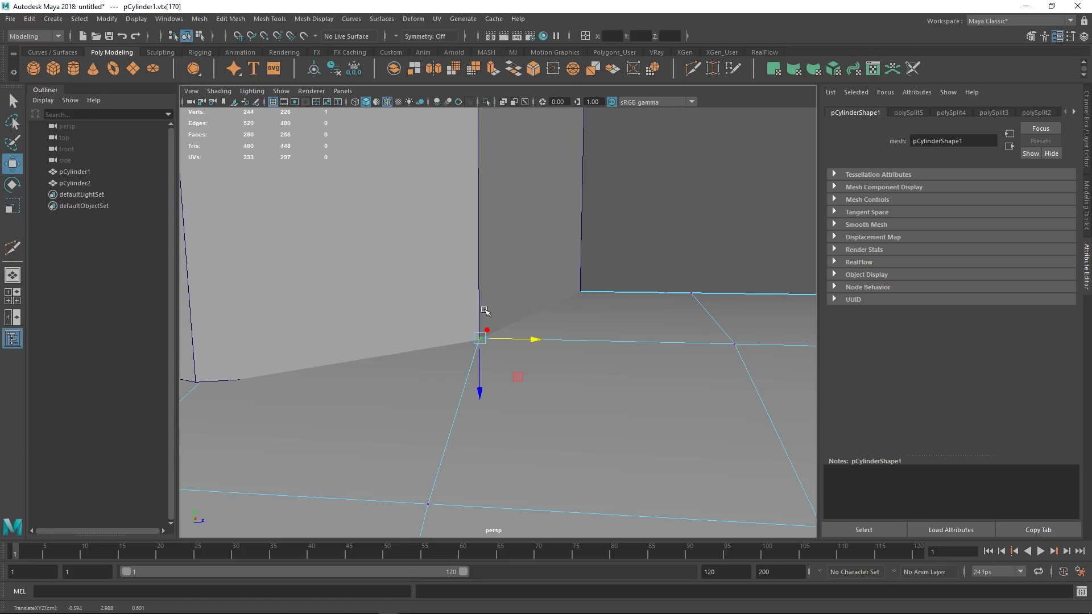
key(ctrl+z)
Examine how closely the large cylinder's edge-loop vertices meet the base corners around the small cylinder
click(661, 232)
alt+drag(558, 312, 517, 387)
scroll(488, 339, down, 1)
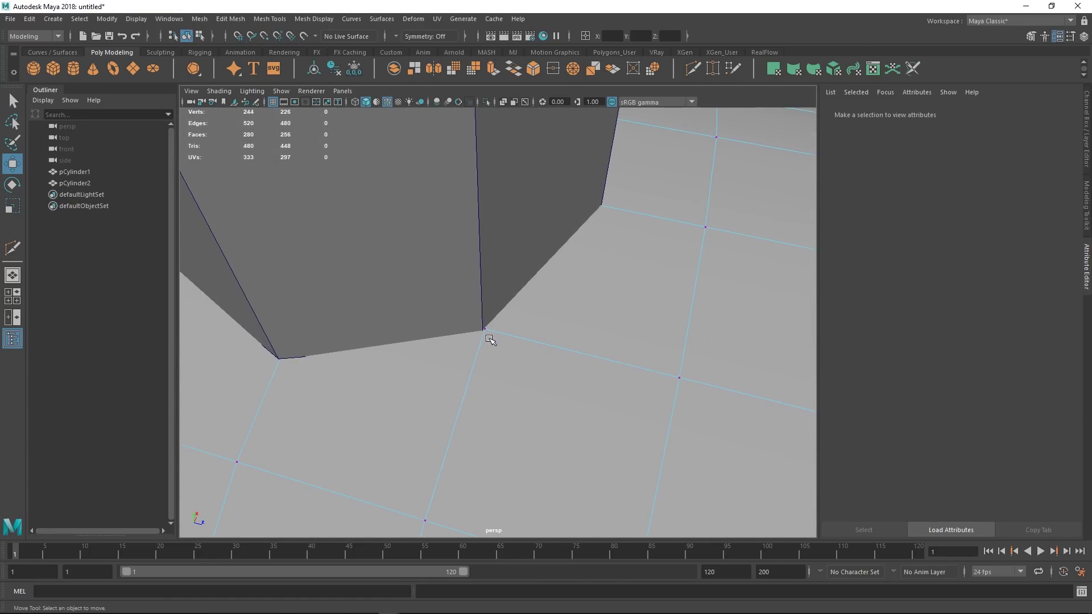
alt+drag(490, 340, 400, 328)
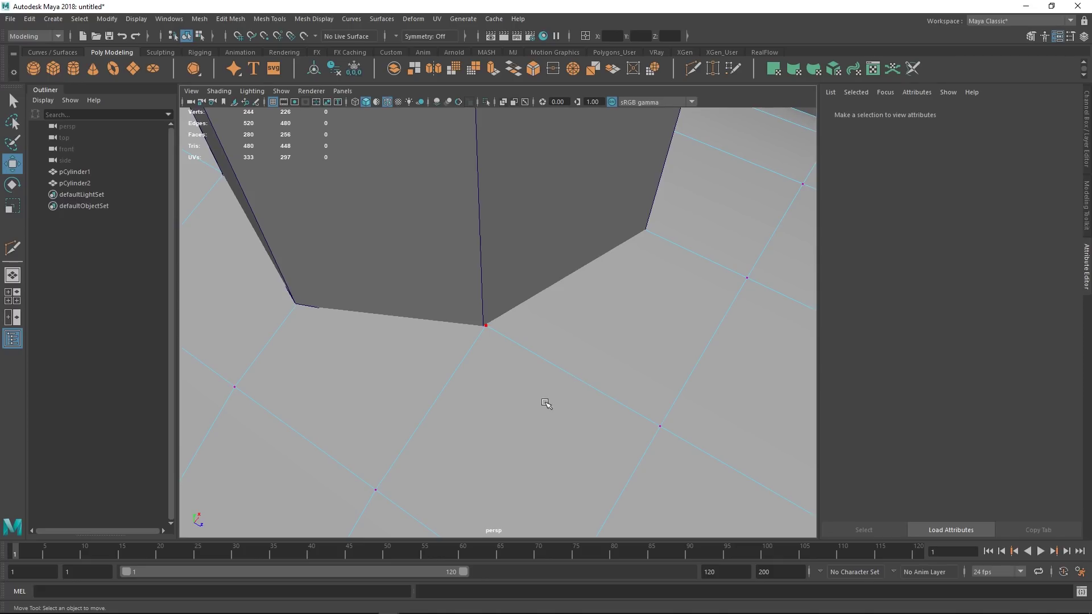
alt+drag(579, 353, 619, 335)
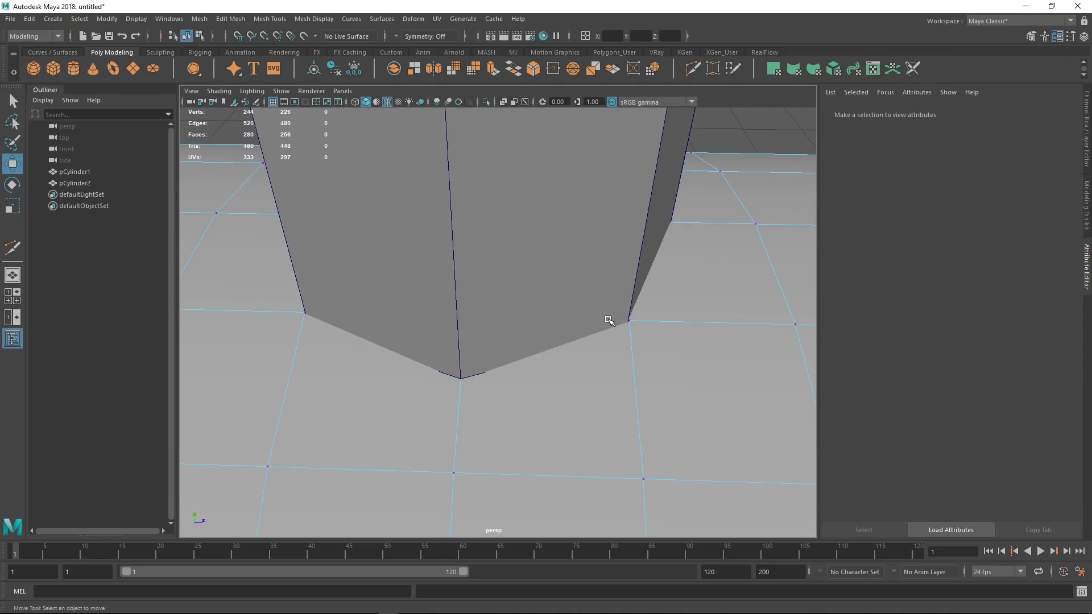
alt+drag(691, 336, 484, 355)
alt+drag(581, 355, 541, 317)
scroll(528, 332, down, 6)
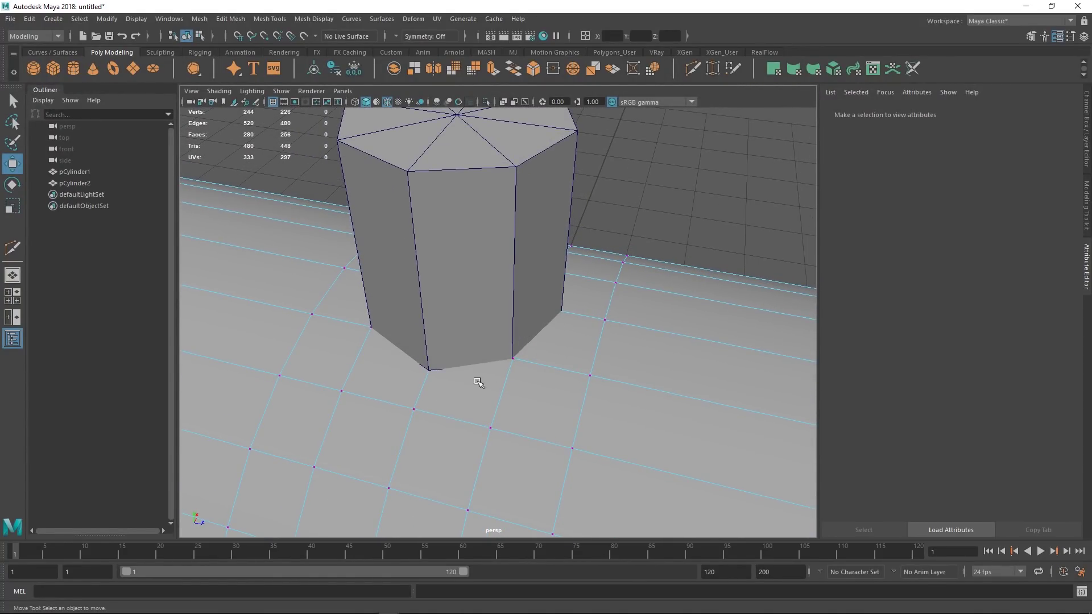
scroll(478, 382, up, 6)
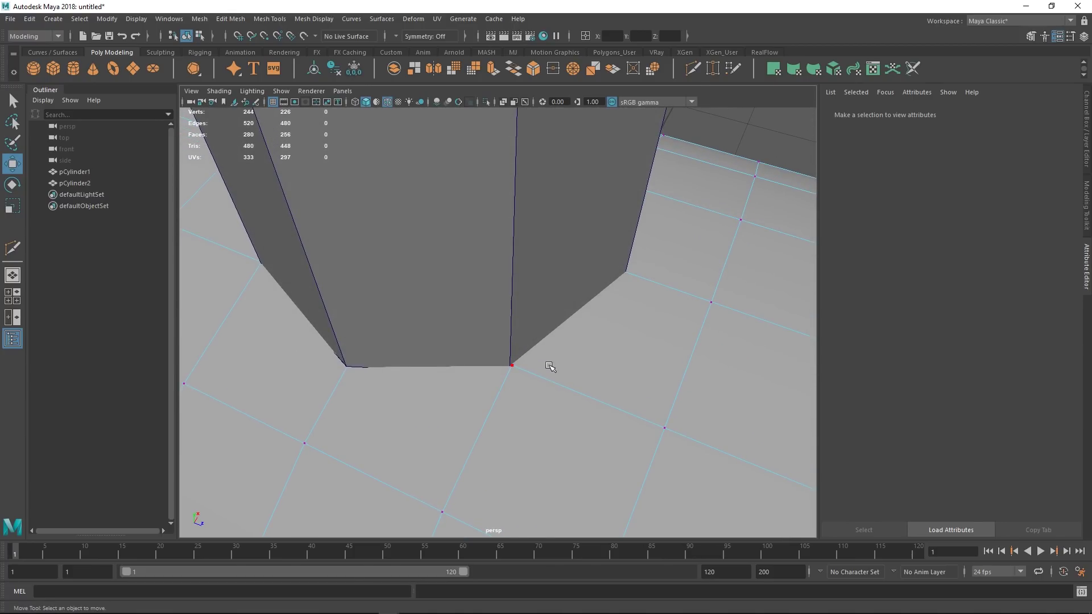
Cut edges into the large cylinder with Multi-Cut, connecting the vertices at the small cylinder's base corners
key(q)
click(524, 378)
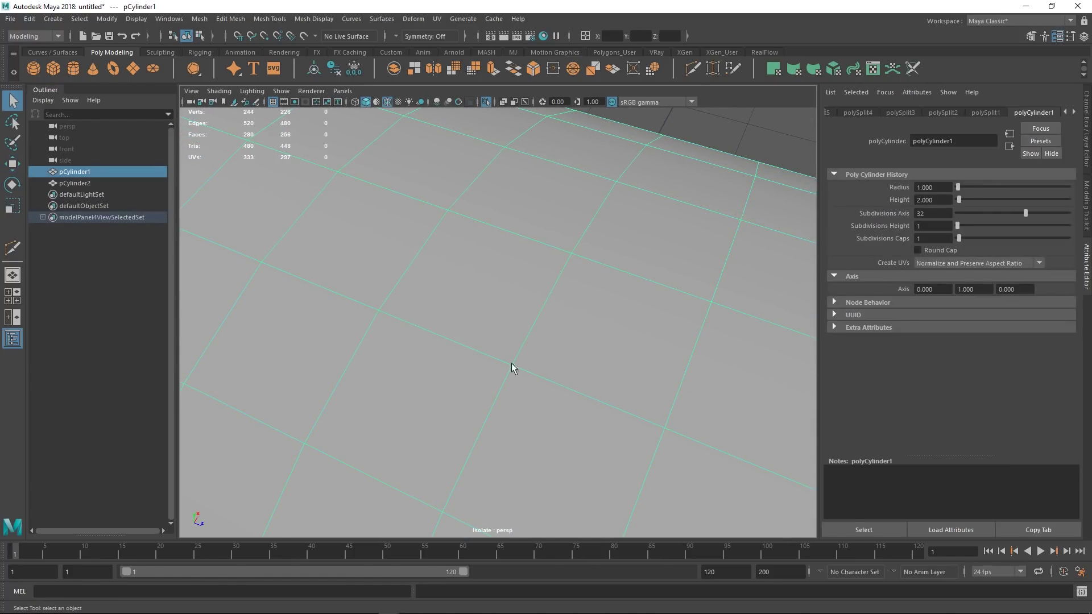
alt+drag(574, 366, 565, 377)
key(y)
click(500, 369)
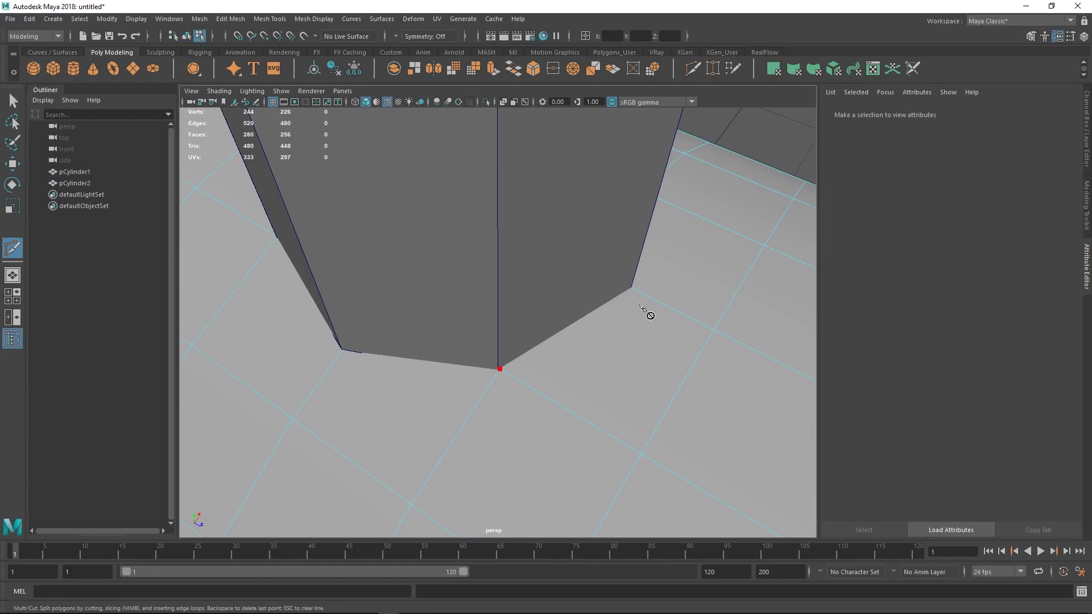
alt+drag(643, 311, 511, 333)
click(626, 346)
alt+middle_drag(512, 333, 484, 309)
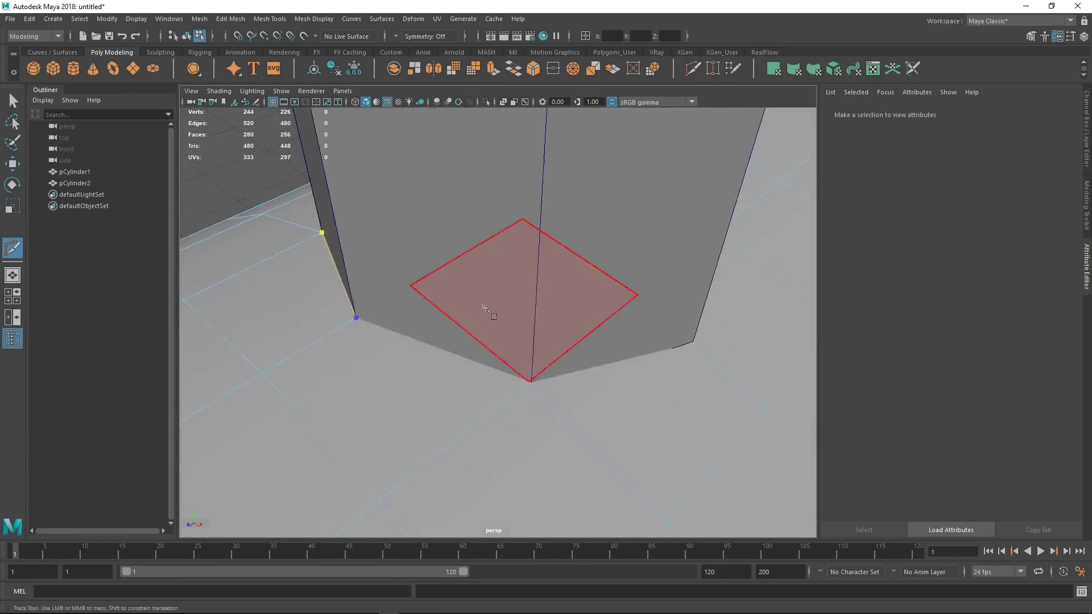
mouse_move(609, 384)
alt+mouse_down()
mouse_move(623, 392)
mouse_move(517, 329)
mouse_move(522, 348)
mouse_move(621, 305)
mouse_move(576, 323)
alt+mouse_up()
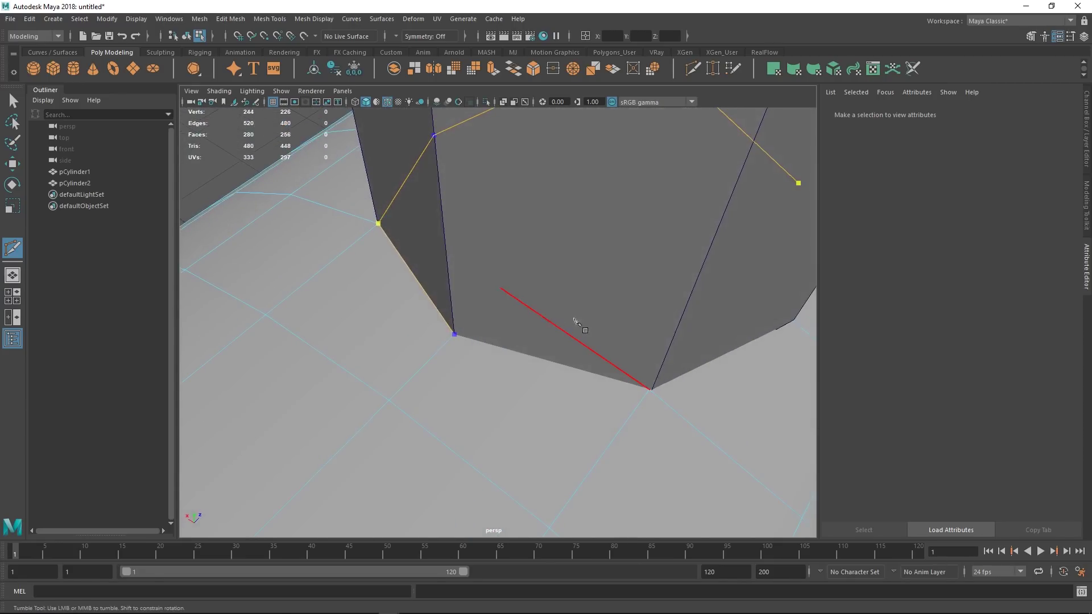
mouse_move(702, 383)
alt+mouse_down()
mouse_move(494, 305)
mouse_move(511, 339)
mouse_move(517, 307)
alt+mouse_up()
shift+click(519, 351)
Isolate the large cylinder and cut the last missing edge between base-corner vertices, closing the octagon
key(ctrl+1)
key(ctrl+1)
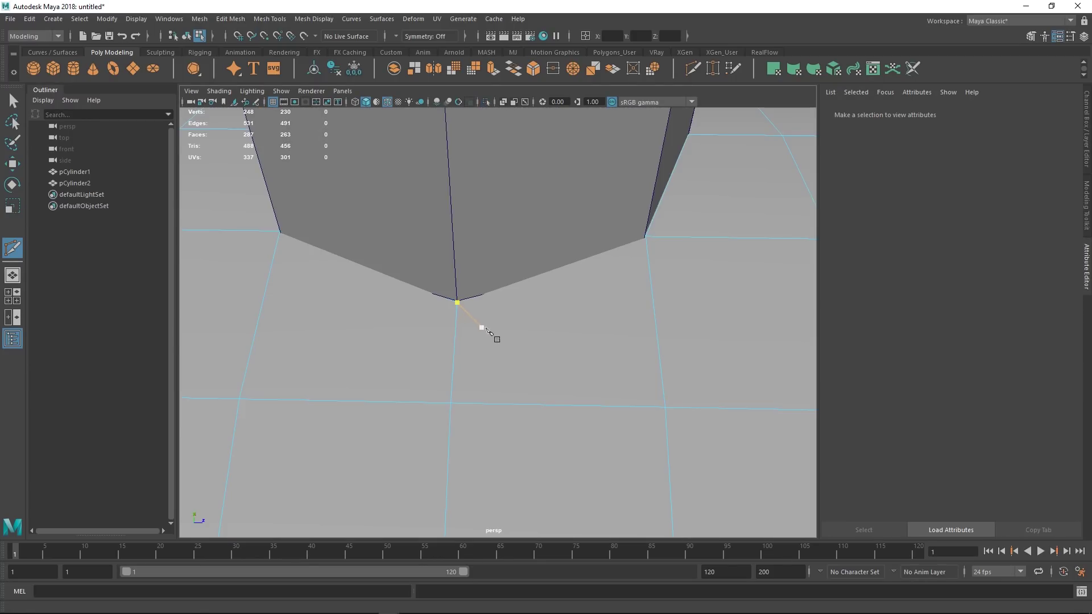
key(q)
key(F8)
key(ctrl+1)
key(F8)
key(F8)
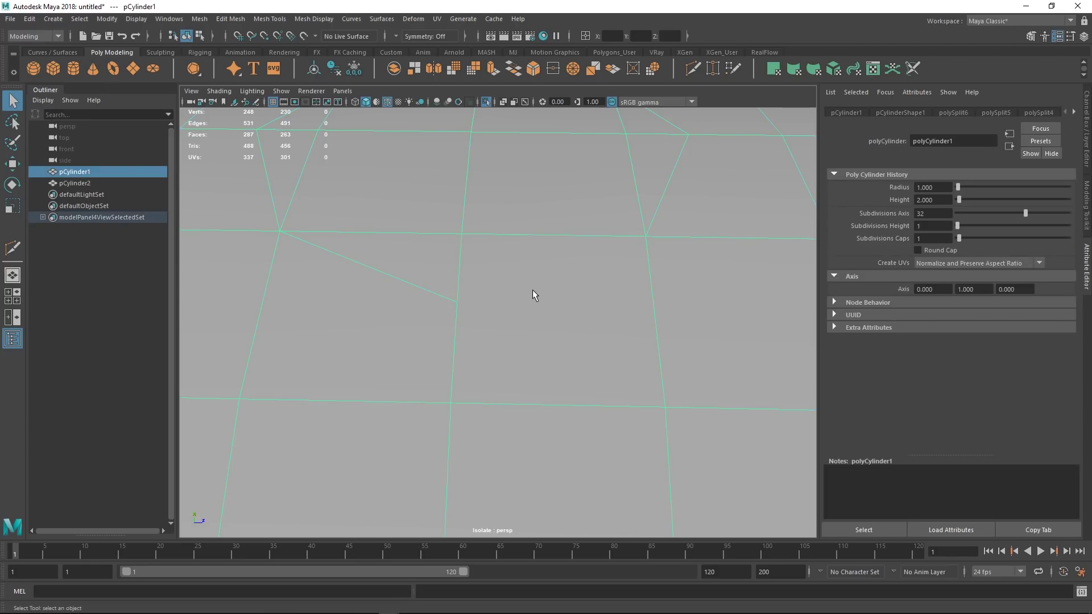
key(y)
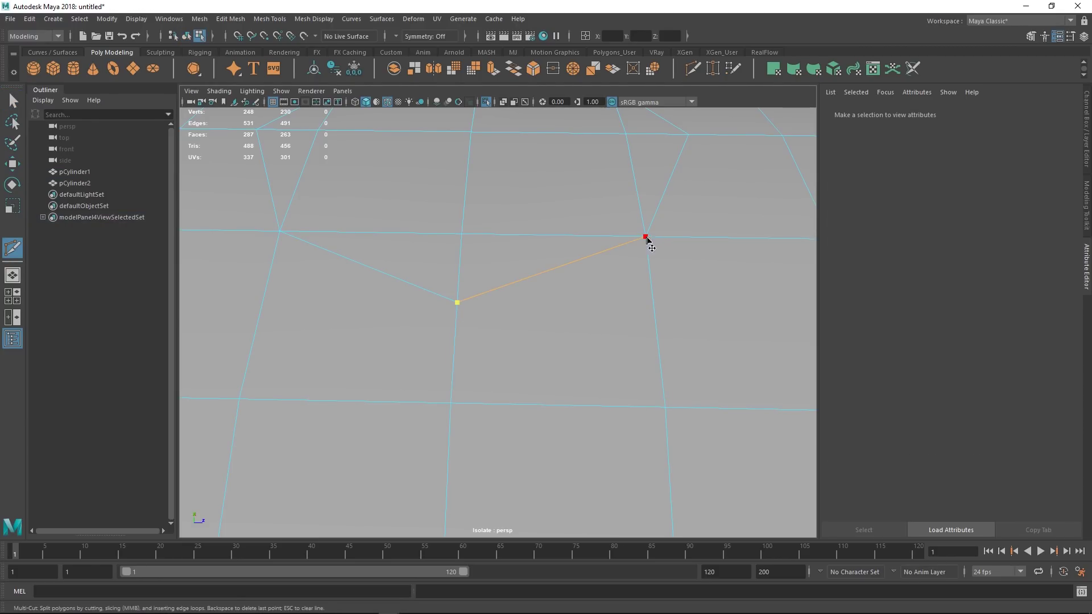
click(645, 236)
alt+right_drag(646, 240, 539, 224)
alt+drag(568, 300, 549, 388)
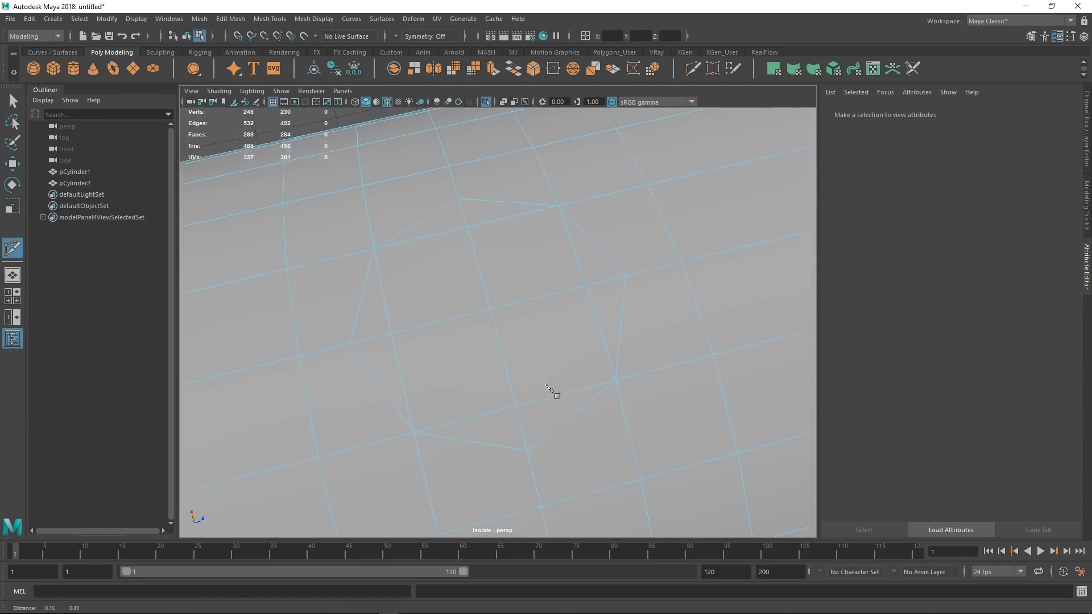
alt+right_drag(549, 388, 527, 310)
key(q)
key(F8)
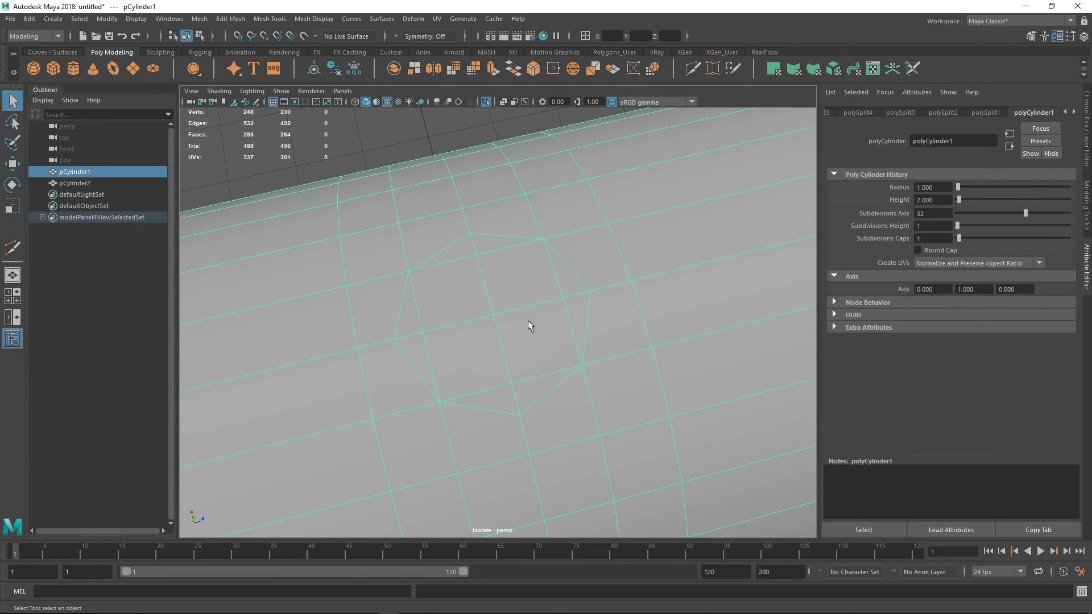
Examine the octagon cut into the large cylinder, both isolated and together with the small cylinder
alt+drag(494, 327, 564, 327)
alt+middle_drag(564, 327, 530, 348)
alt+right_drag(529, 348, 561, 353)
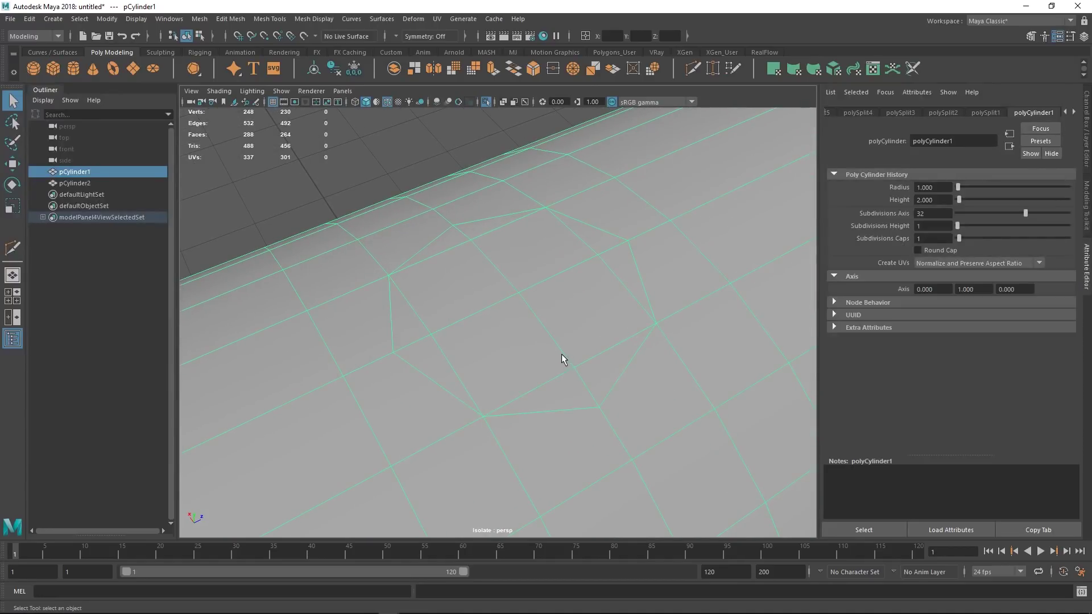
alt+drag(533, 338, 510, 347)
key(ctrl+1)
alt+drag(546, 386, 518, 384)
key(ctrl+1)
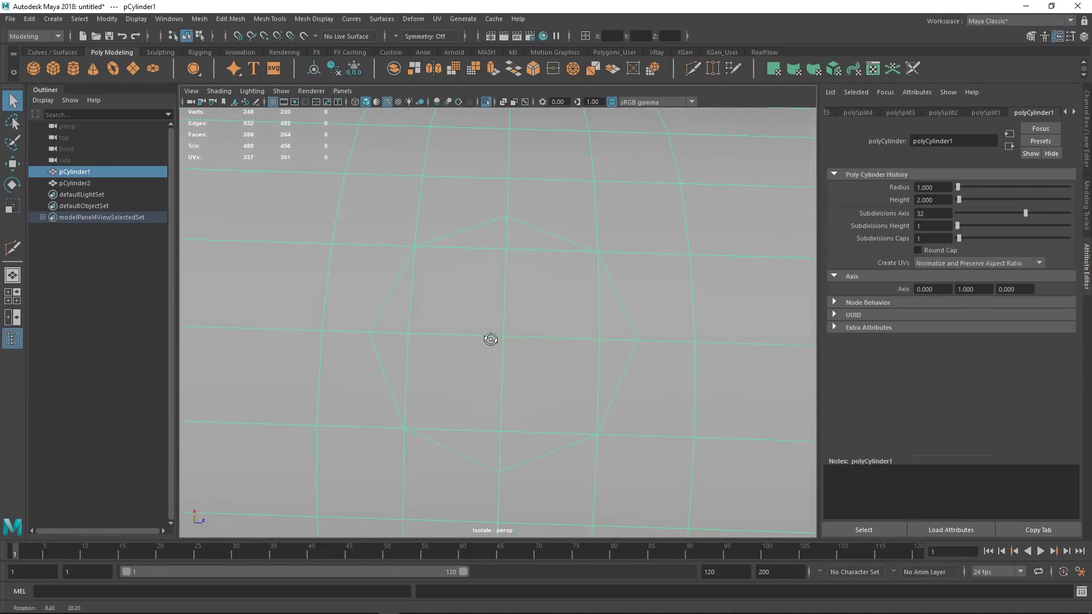
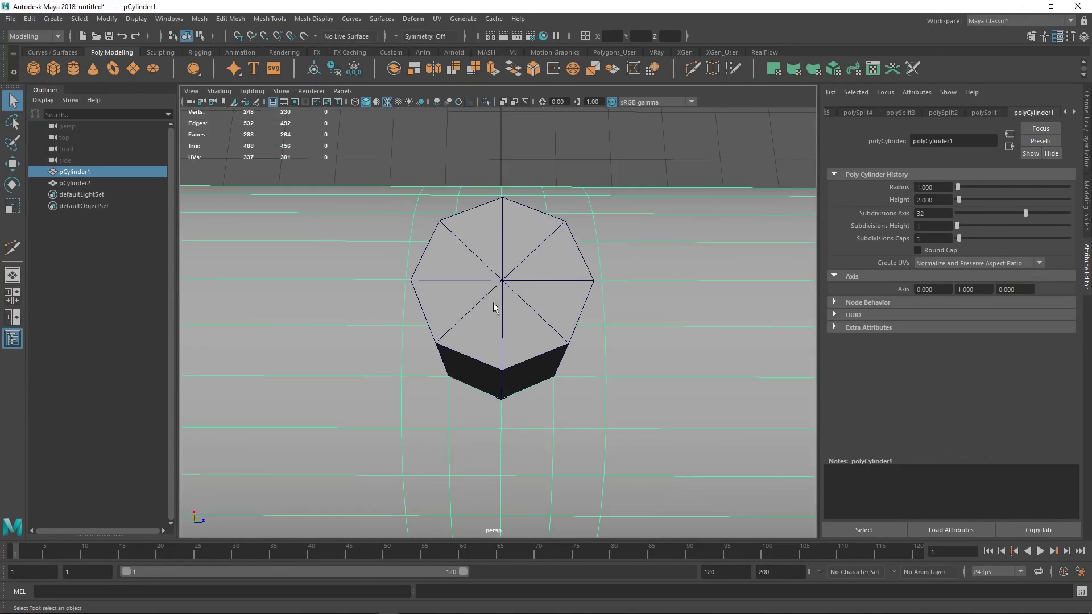
alt+drag(589, 257, 532, 402)
alt+right_drag(512, 274, 569, 330)
alt+middle_drag(568, 329, 529, 366)
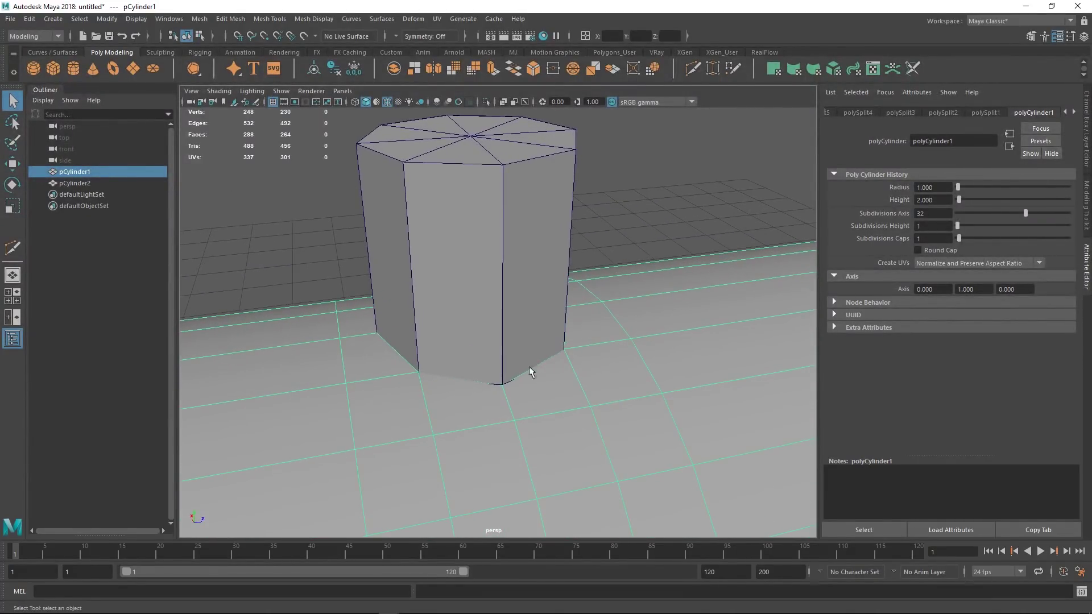
Isolate the large cylinder and delete all the faces inside the octagon
key(ctrl+1)
alt+drag(445, 329, 502, 367)
right_drag(469, 321, 465, 356)
mouse_move(471, 333)
mouse_down()
mouse_move(531, 346)
mouse_move(608, 288)
mouse_move(421, 295)
mouse_move(511, 353)
mouse_up()
click(474, 377)
key(shift+period)
key(shift+period)
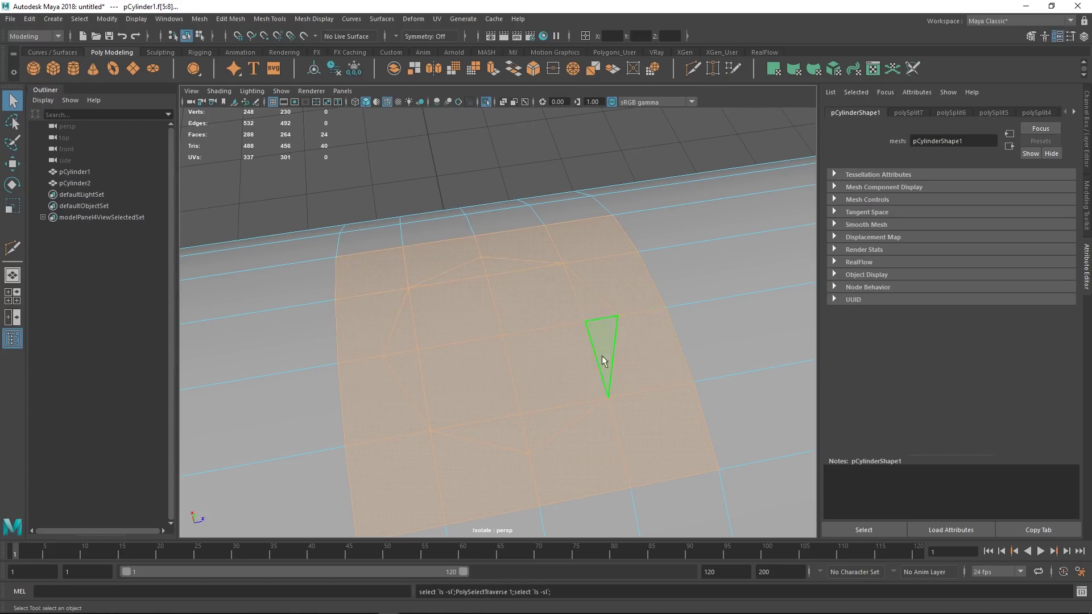
shift+drag(595, 329, 569, 291)
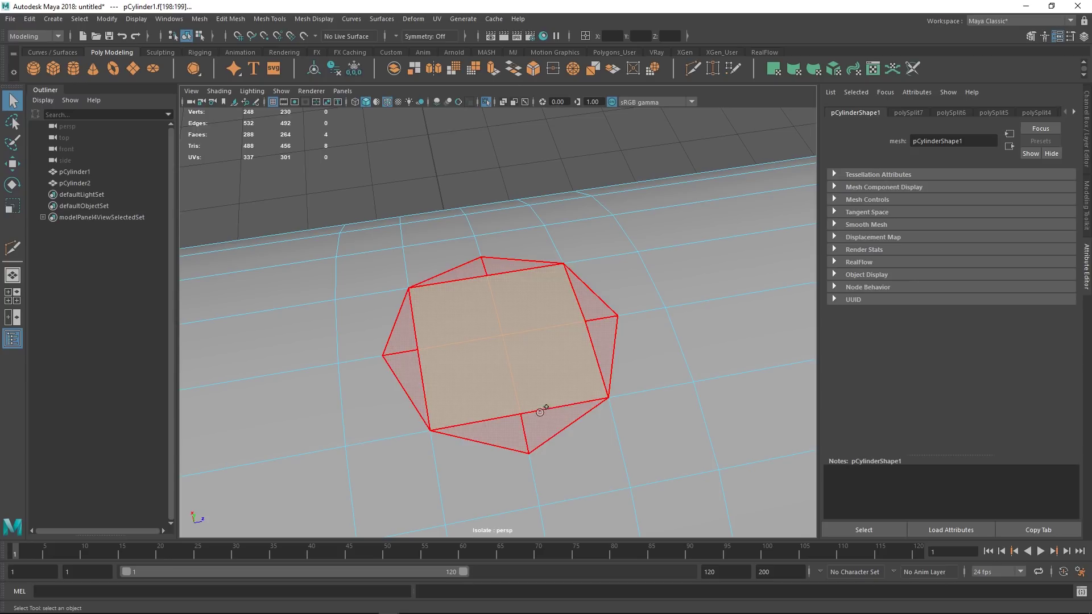
shift+drag(540, 412, 531, 392)
key(Delete)
mouse_move(568, 337)
alt+mouse_down()
mouse_move(529, 256)
mouse_move(531, 305)
alt+mouse_up()
right_drag(532, 350, 568, 333)
alt+drag(579, 321, 584, 349)
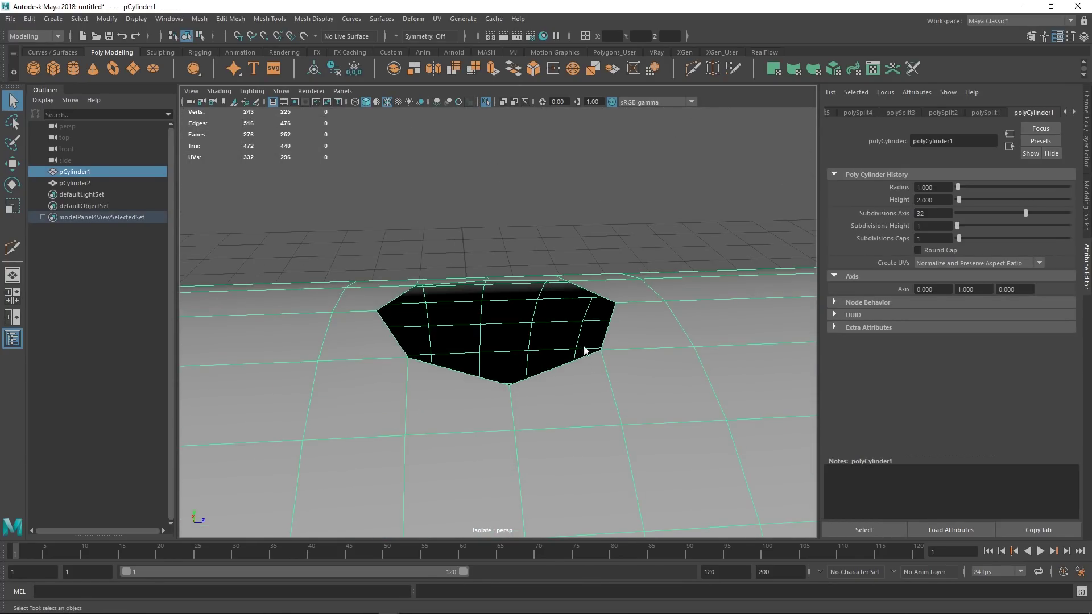
Extrude the octagonal hole's border edges straight down into the large cylinder to form inner walls
right_drag(584, 349, 583, 320)
double_click(578, 370)
shift+right_drag(647, 382, 610, 431)
key(w)
mouse_move(519, 317)
alt+mouse_down()
mouse_move(560, 329)
mouse_move(525, 328)
alt+mouse_up()
click(572, 330)
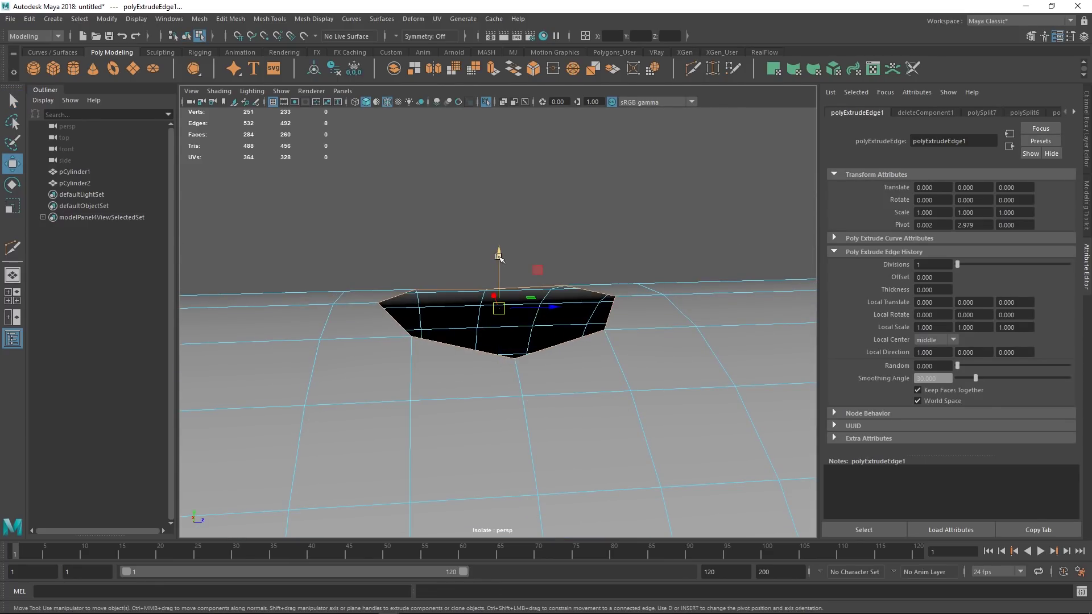
drag(499, 255, 514, 349)
key(q)
right_drag(613, 373, 654, 335)
click(714, 280)
Examine the extruded hole, preview the large cylinder smoothed, and hide the wireframe overlay
alt+right_drag(714, 280, 603, 304)
alt+drag(602, 304, 497, 333)
alt+right_drag(496, 333, 563, 369)
alt+middle_drag(563, 369, 537, 341)
alt+right_drag(538, 342, 550, 353)
alt+drag(550, 353, 573, 351)
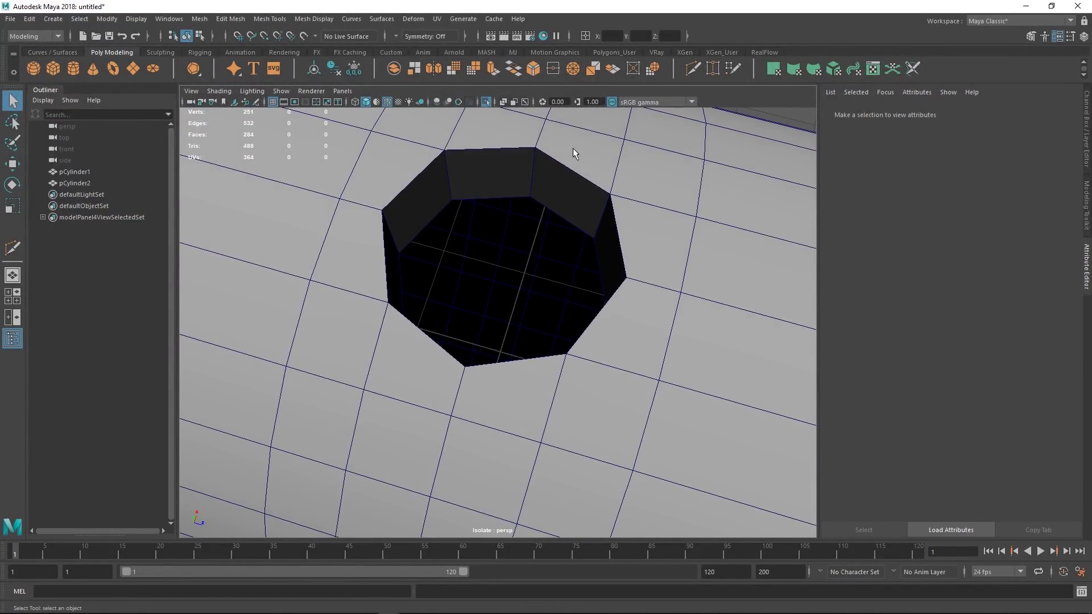
alt+drag(642, 345, 631, 239)
click(609, 282)
key(3)
click(606, 199)
scroll(490, 282, down, 3)
mouse_move(490, 281)
alt+mouse_down()
mouse_move(531, 319)
mouse_move(531, 261)
mouse_move(536, 300)
alt+mouse_up()
click(390, 104)
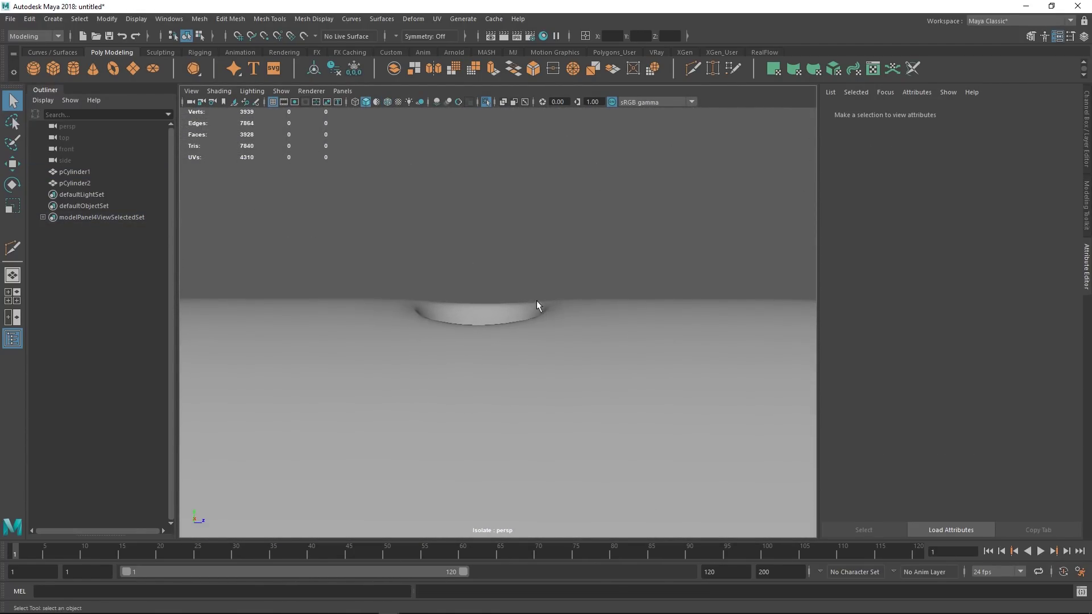
Insert an edge loop around the hole's inner wall close to the rim and preview the large cylinder smoothed
click(548, 329)
key(1)
alt+right_drag(548, 329, 572, 310)
alt+drag(573, 309, 583, 336)
alt+right_drag(582, 336, 597, 324)
shift+right_drag(597, 325, 546, 256)
key(q)
key(3)
click(687, 237)
alt+drag(534, 256, 590, 302)
click(634, 307)
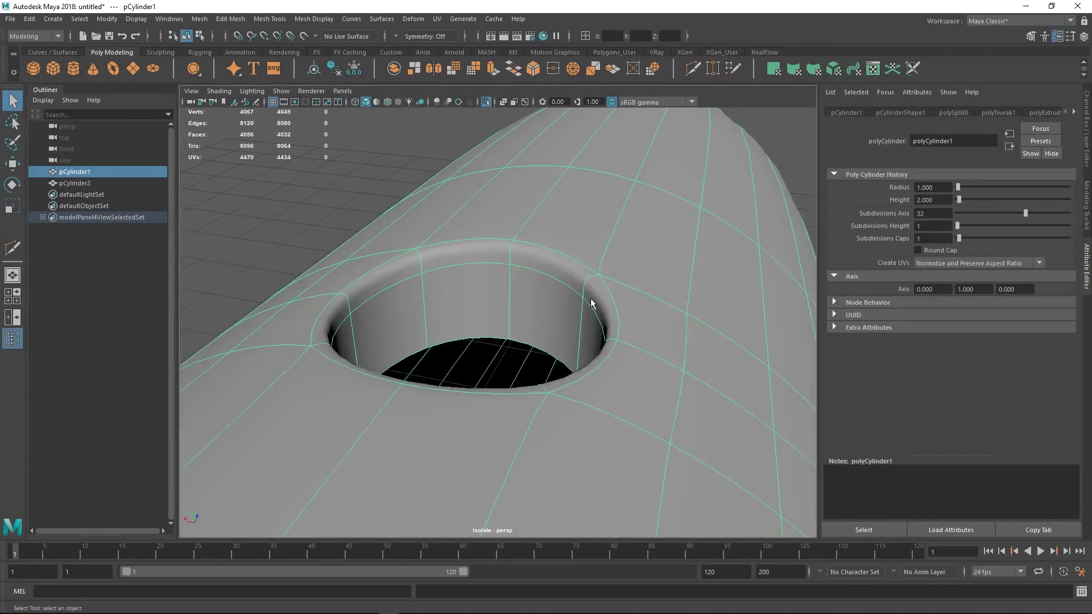
Examine the edge flow and shading around the smoothed hole's rim from above and up close
alt+drag(505, 264, 509, 370)
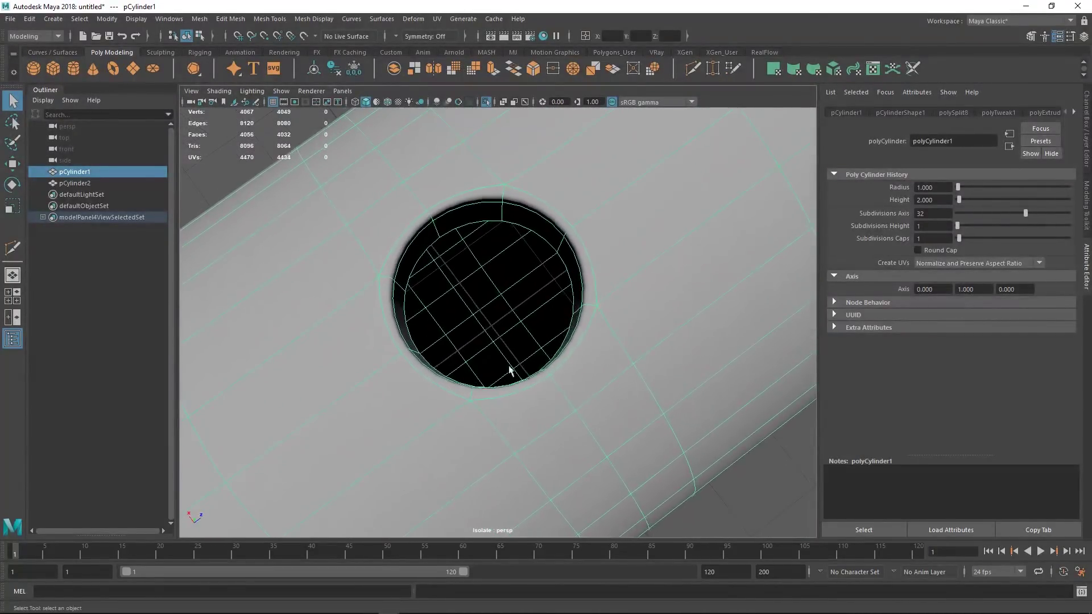
alt+middle_drag(510, 370, 552, 328)
alt+right_drag(553, 328, 658, 350)
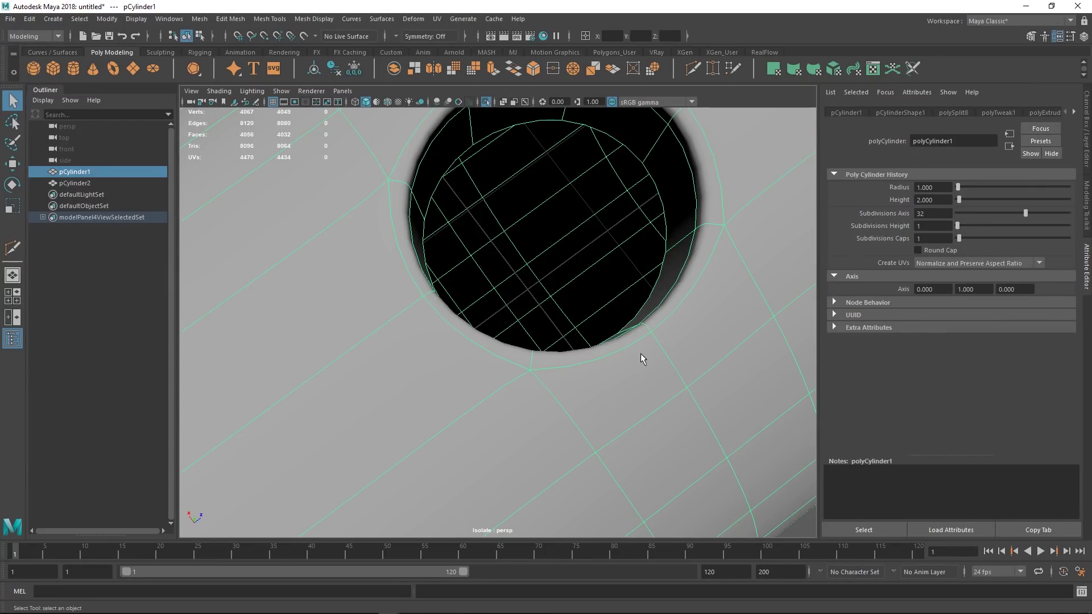
alt+right_drag(587, 361, 690, 382)
alt+middle_drag(691, 382, 581, 346)
alt+drag(581, 345, 385, 310)
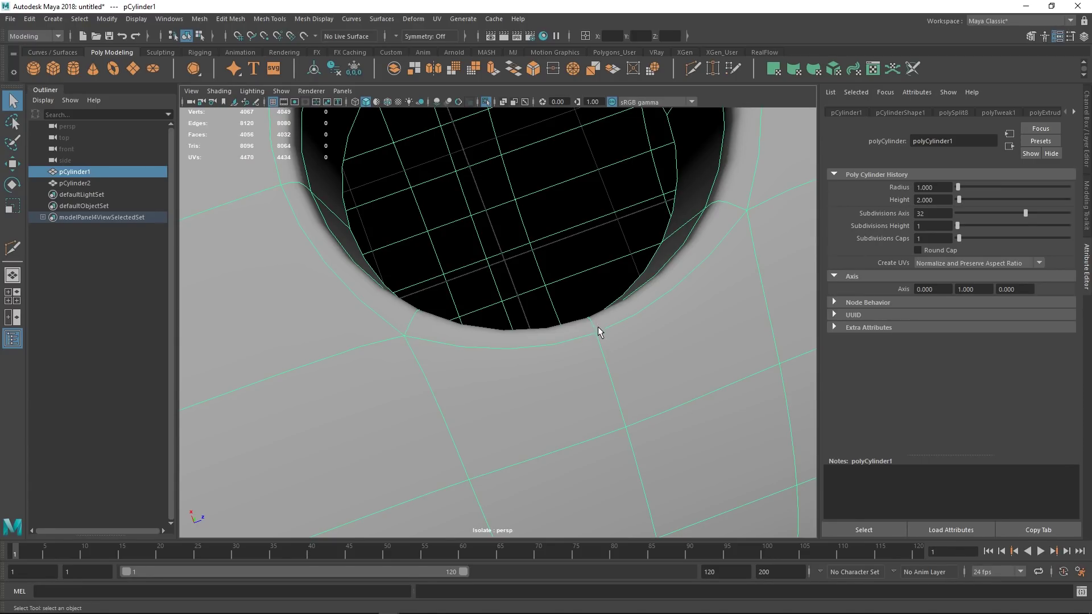
Undo the rim edge loop, the border extrusion and the face deletion, and turn off the smooth preview
key(ctrl+z)
key(ctrl+z)
key(ctrl+z)
alt+drag(697, 336, 592, 247)
key(ctrl+z)
key(ctrl+z)
key(ctrl+z)
key(ctrl+z)
key(ctrl+z)
key(ctrl+z)
key(ctrl+z)
key(ctrl+z)
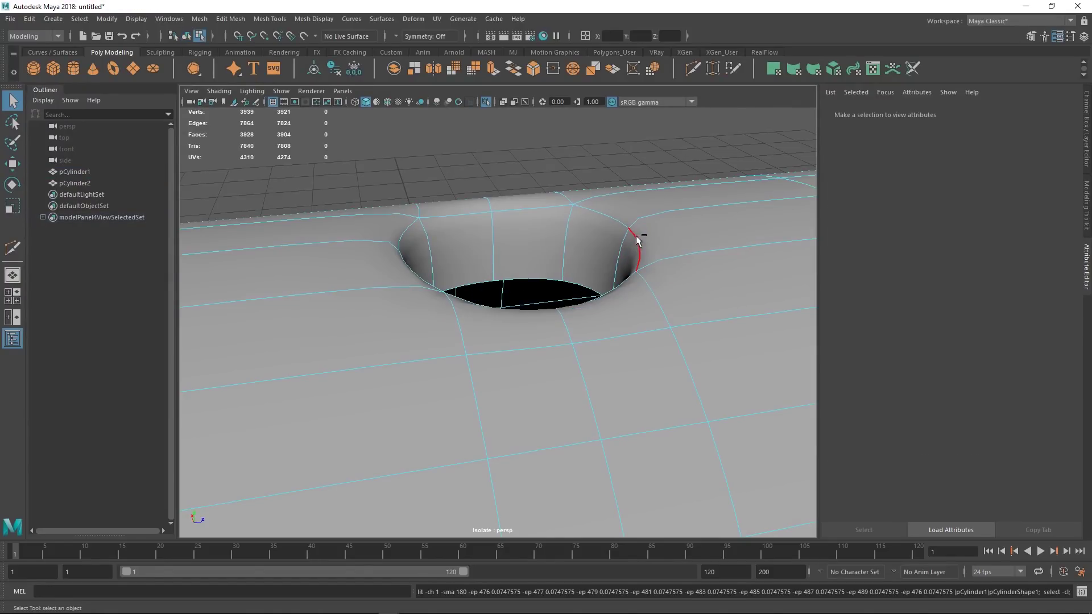
key(ctrl+z)
key(ctrl+z)
key(ctrl+z)
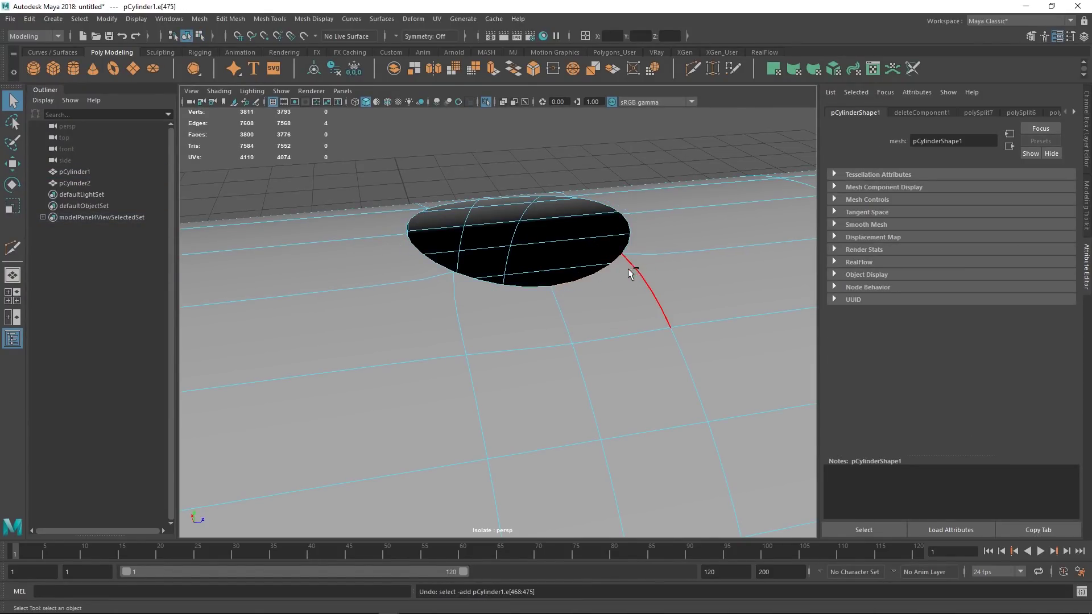
key(1)
key(ctrl+z)
key(ctrl+z)
key(ctrl+z)
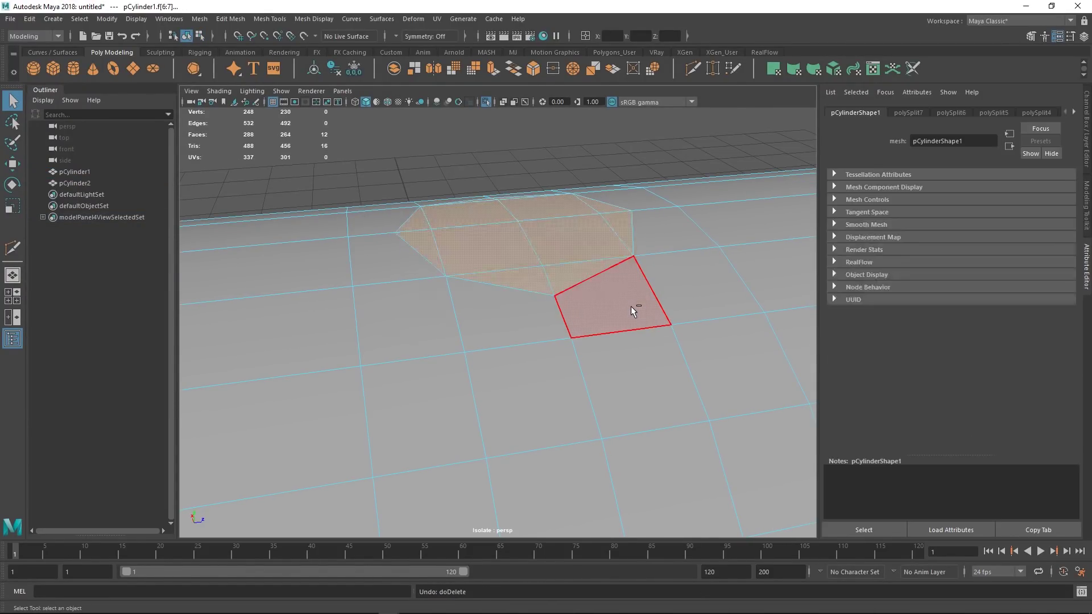
Return to object selection, show both cylinders again, and select the small cylinder
right_drag(590, 304, 641, 237)
click(595, 170)
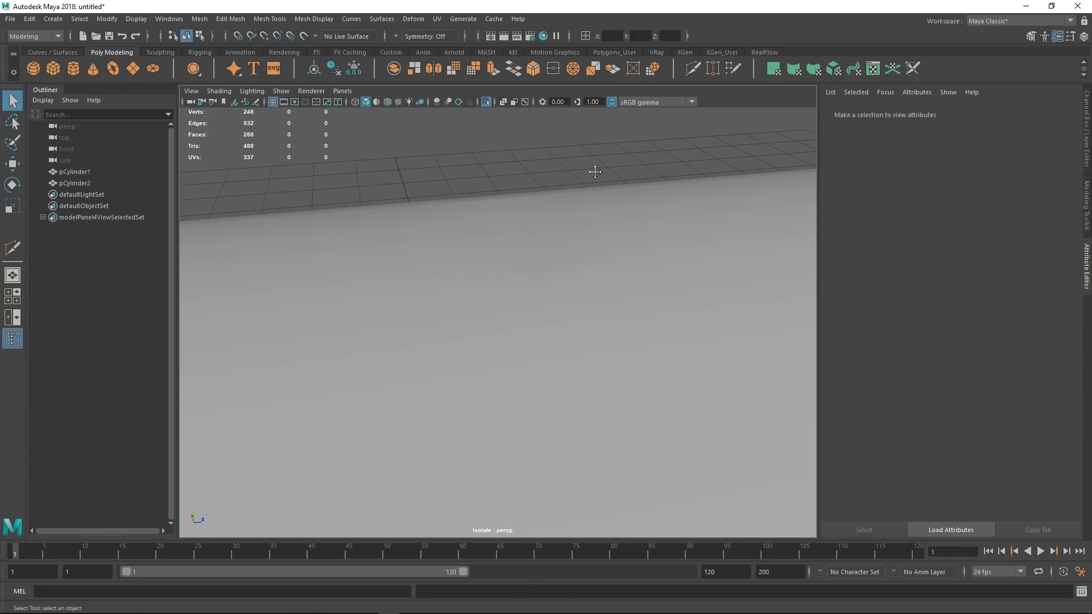
alt+middle_drag(595, 170, 593, 267)
key(ctrl+1)
alt+drag(554, 264, 541, 244)
click(608, 281)
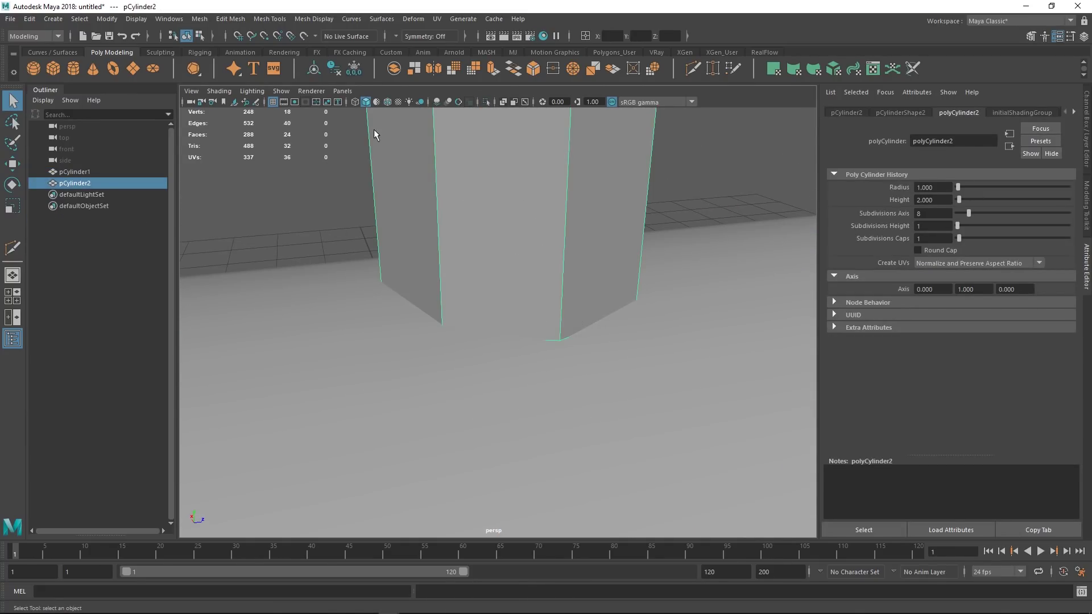
Display the wireframe over the shaded cylinders and view where the small cylinder enters the large one
click(387, 101)
mouse_move(569, 300)
alt+mouse_down()
mouse_move(601, 324)
mouse_move(563, 329)
mouse_move(599, 319)
mouse_move(565, 319)
mouse_move(546, 357)
alt+mouse_up()
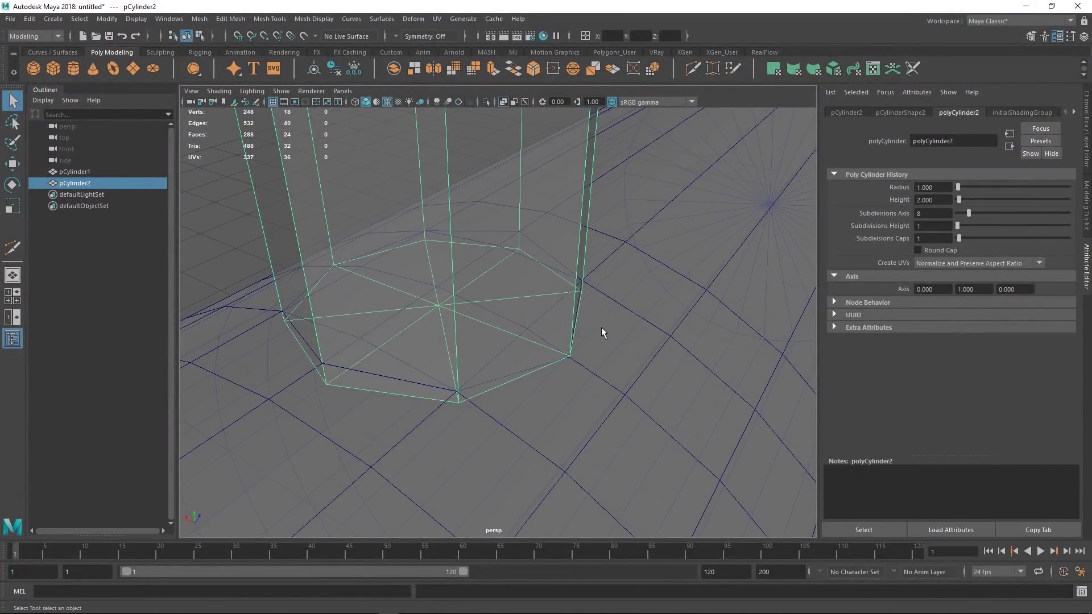
key(ctrl+d)
key(r)
mouse_move(430, 161)
mouse_down()
mouse_move(559, 344)
mouse_move(629, 361)
mouse_move(529, 347)
mouse_up()
key(ctrl+z)
key(ctrl+z)
key(ctrl+z)
Select the large cylinder and isolate it in the viewport
click(530, 347)
key(ctrl+1)
alt+drag(499, 280, 536, 329)
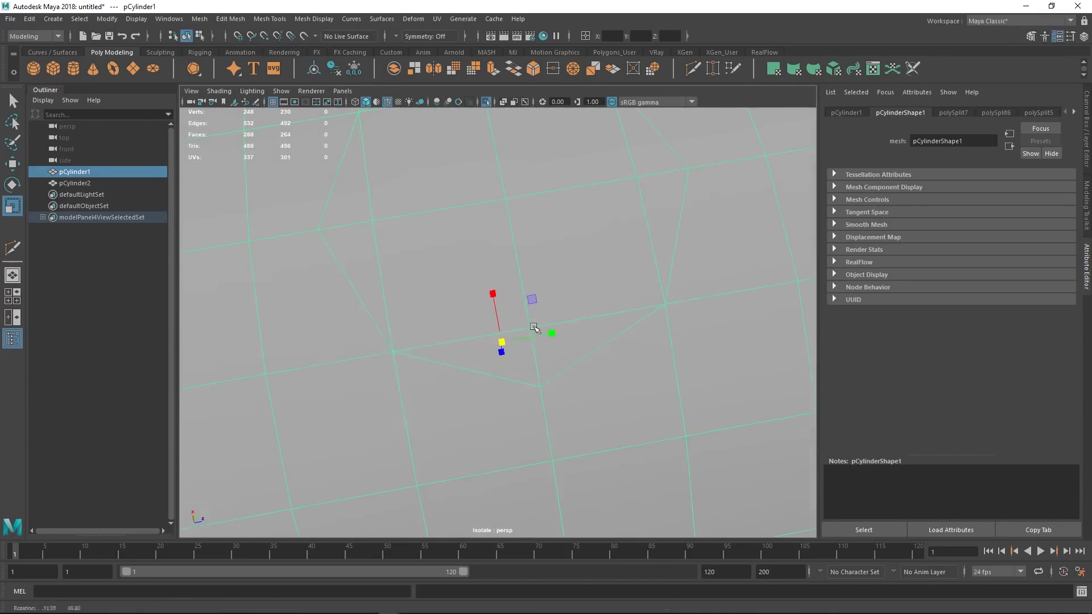
Select the faces inside the octagon on the large cylinder and extrude them with an offset of 0.01
key(F11)
mouse_move(564, 287)
alt+mouse_down()
mouse_move(523, 310)
mouse_move(556, 237)
mouse_move(639, 254)
mouse_move(504, 163)
mouse_move(425, 255)
alt+mouse_up()
mouse_move(426, 339)
shift+mouse_down()
mouse_move(568, 366)
mouse_move(558, 301)
shift+mouse_up()
alt+right_drag(558, 302, 628, 324)
shift+right_drag(628, 325, 616, 404)
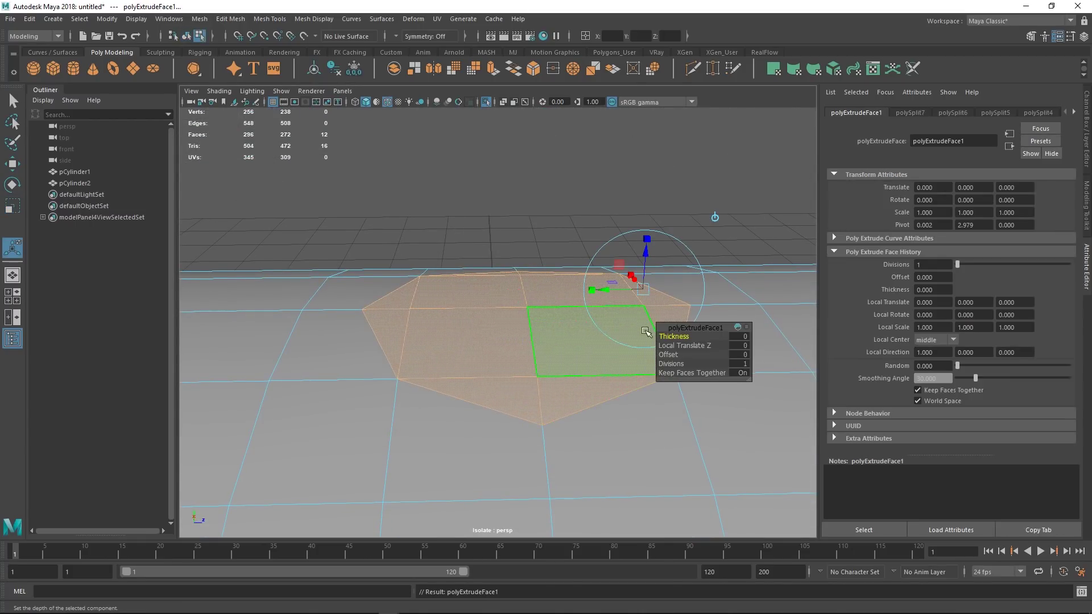
drag(668, 354, 668, 355)
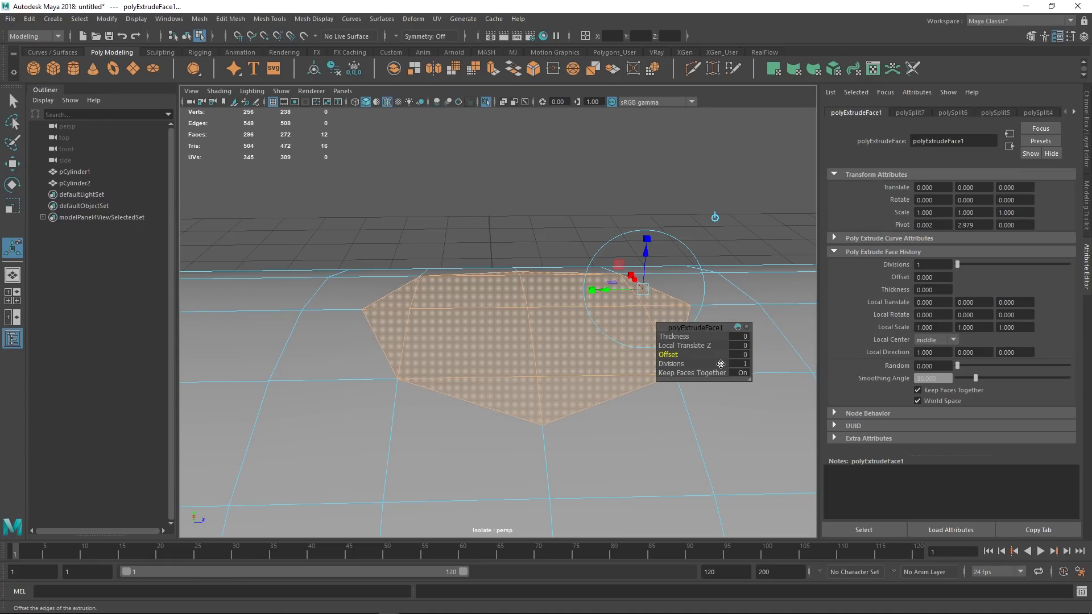
ctrl+drag(934, 277, 936, 278)
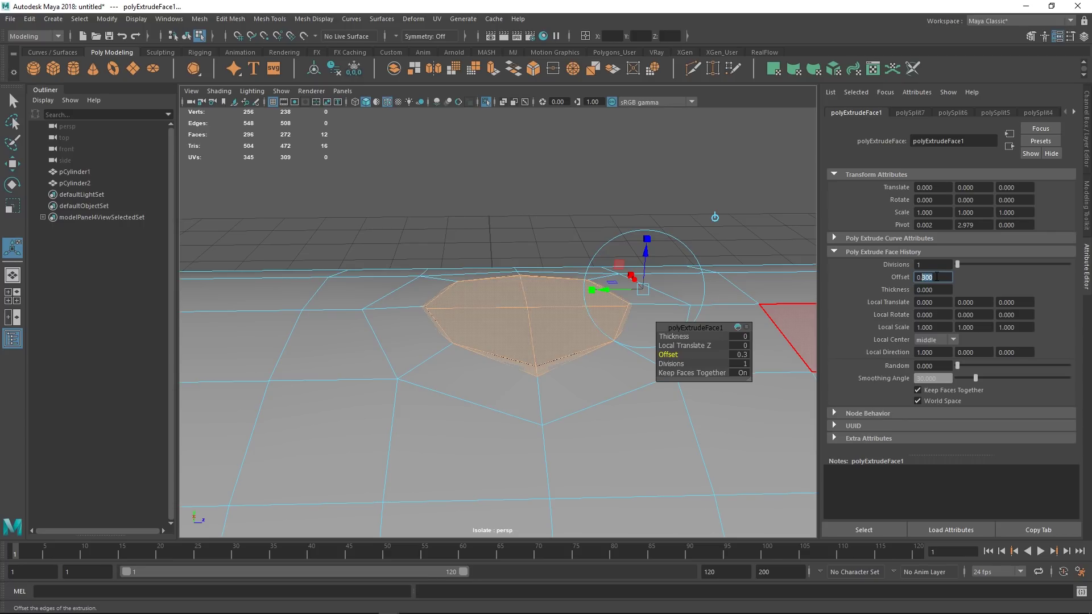
text(0.01)
key(Return)
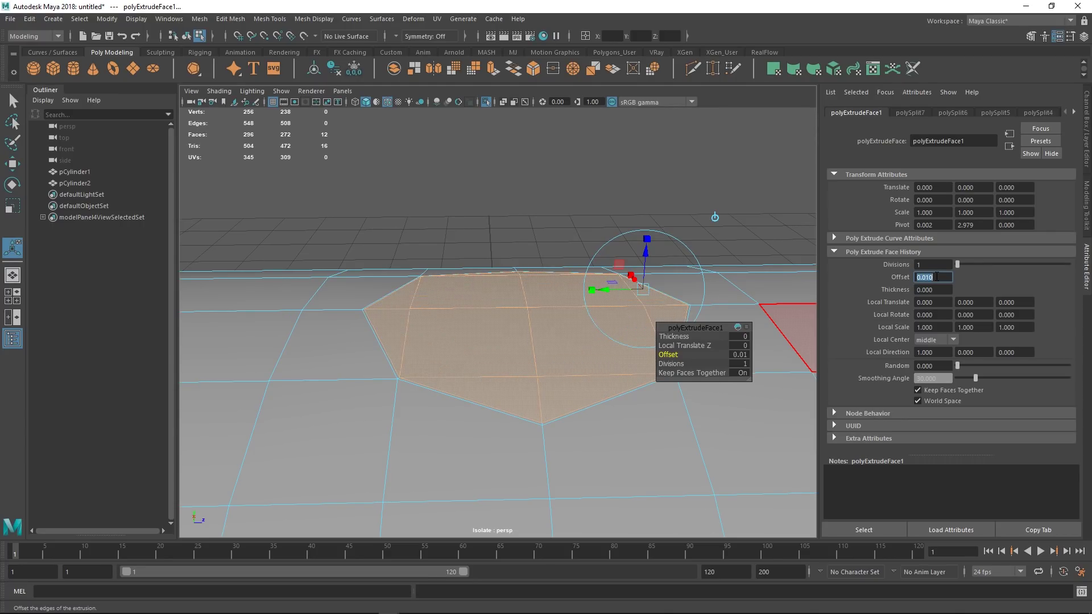
key(Return)
Extrude the inset octagon faces again and move them down into the large cylinder to form a recess
mouse_move(525, 333)
alt+mouse_down()
mouse_move(522, 254)
mouse_move(521, 334)
mouse_move(519, 321)
mouse_move(493, 329)
mouse_move(543, 325)
mouse_move(572, 356)
mouse_move(582, 306)
alt+mouse_up()
key(q)
key(F8)
click(560, 248)
click(521, 334)
key(F11)
shift+right_drag(581, 305, 577, 385)
key(w)
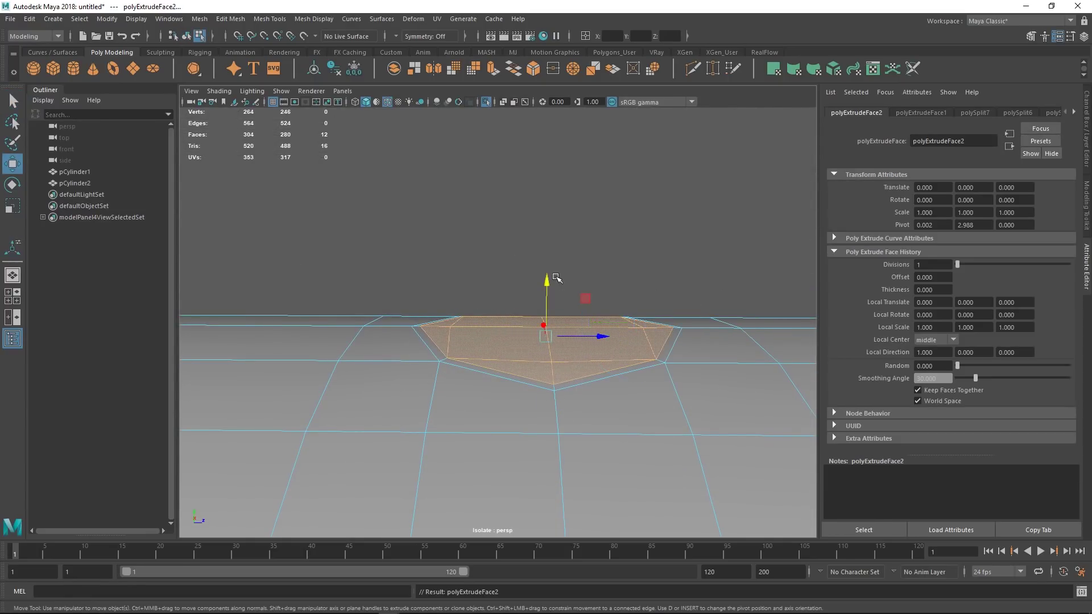
drag(548, 280, 548, 364)
Insert an edge loop around the inner wall of the octagonal recess with Multi-Cut
key(q)
right_drag(548, 364, 640, 288)
click(640, 288)
shift+right_drag(649, 345, 668, 309)
click(629, 324)
key(ctrl+shift+x)
ctrl+click(621, 325)
Preview the large cylinder smoothed without the wireframe overlay and examine the shading around the recess
key(q)
key(3)
click(575, 296)
alt+drag(574, 297, 524, 294)
click(387, 101)
mouse_move(489, 363)
alt+mouse_down()
mouse_move(531, 377)
mouse_move(541, 427)
mouse_move(495, 385)
mouse_move(502, 348)
mouse_move(515, 357)
mouse_move(554, 321)
alt+mouse_up()
alt+right_drag(554, 321, 564, 315)
alt+drag(563, 314, 545, 409)
alt+right_drag(546, 409, 436, 271)
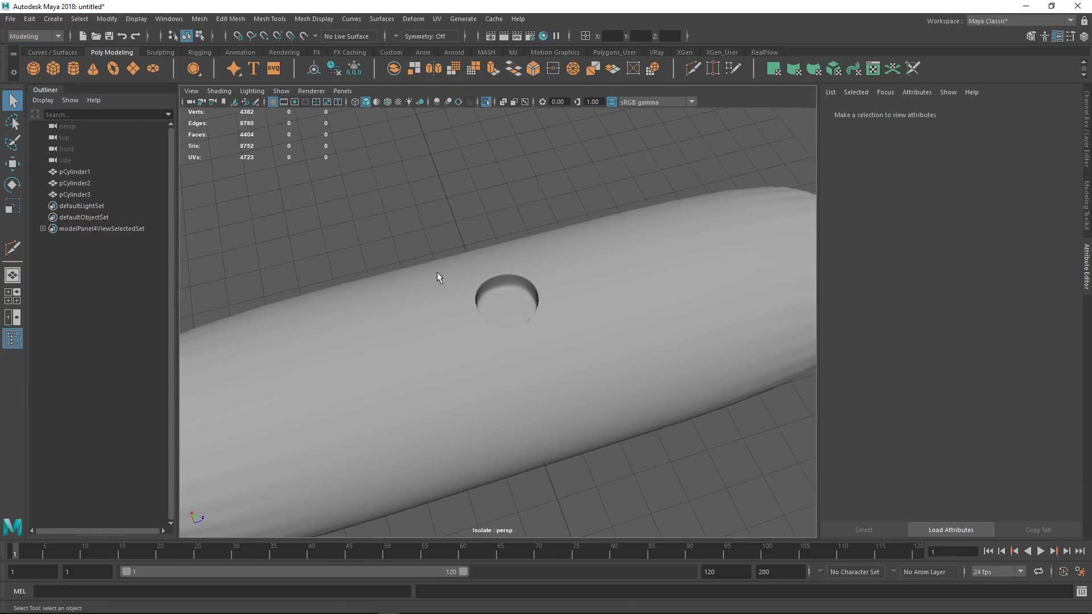
Select the large cylinder, turn off its smooth preview, and view the whole recess area
click(436, 277)
alt+drag(577, 373, 560, 257)
alt+right_drag(559, 253, 438, 276)
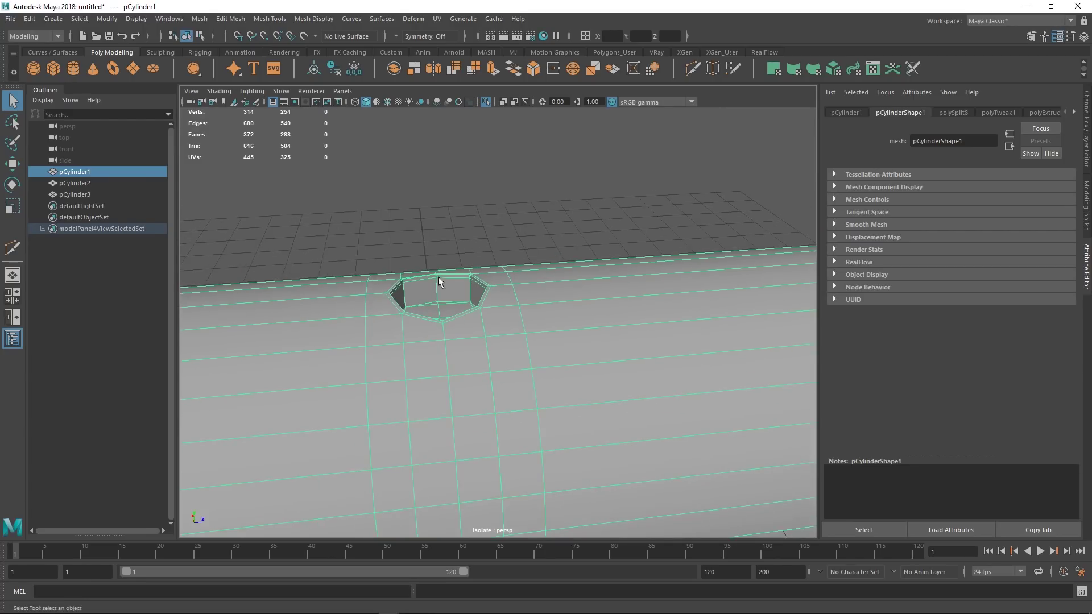
alt+drag(438, 276, 445, 373)
alt+right_drag(445, 373, 359, 264)
alt+right_drag(540, 328, 572, 334)
alt+middle_drag(529, 314, 587, 338)
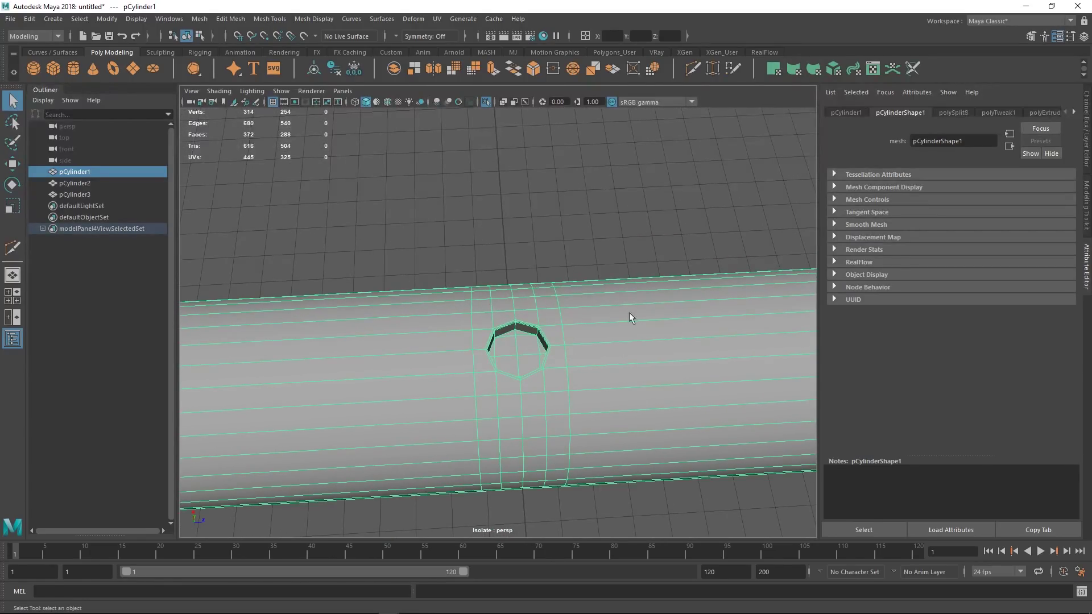
alt+middle_drag(742, 281, 622, 258)
alt+middle_drag(409, 252, 451, 249)
Create a new polygon cylinder and raise it so it stands partly out of the large cylinder's upper surface
key(g)
alt+right_drag(531, 304, 547, 245)
key(q)
click(548, 247)
shift+right_drag(555, 310, 466, 241)
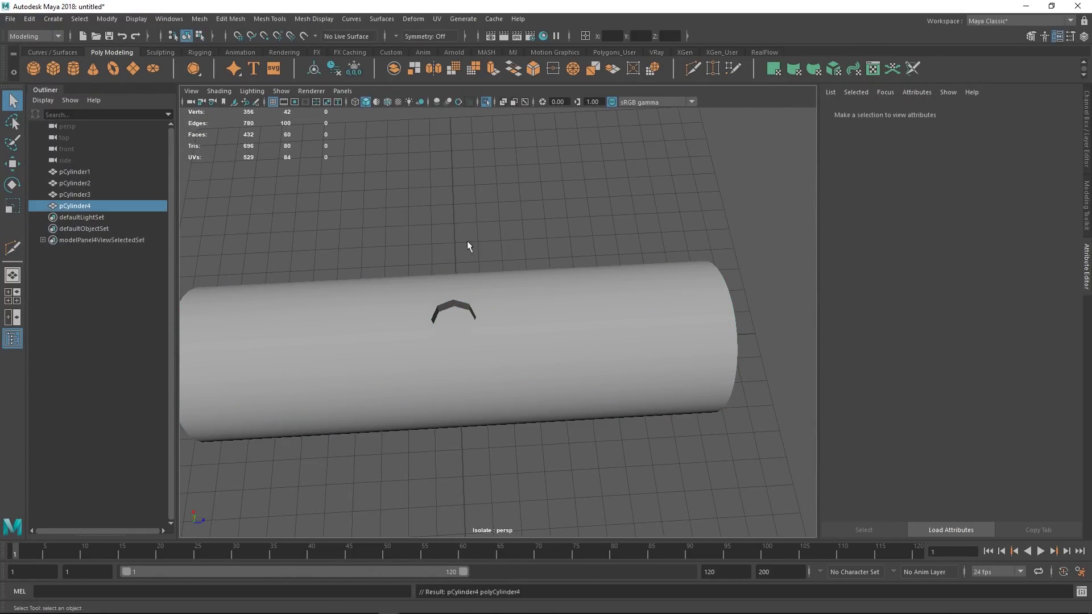
key(w)
alt+drag(477, 320, 466, 282)
drag(452, 365, 461, 253)
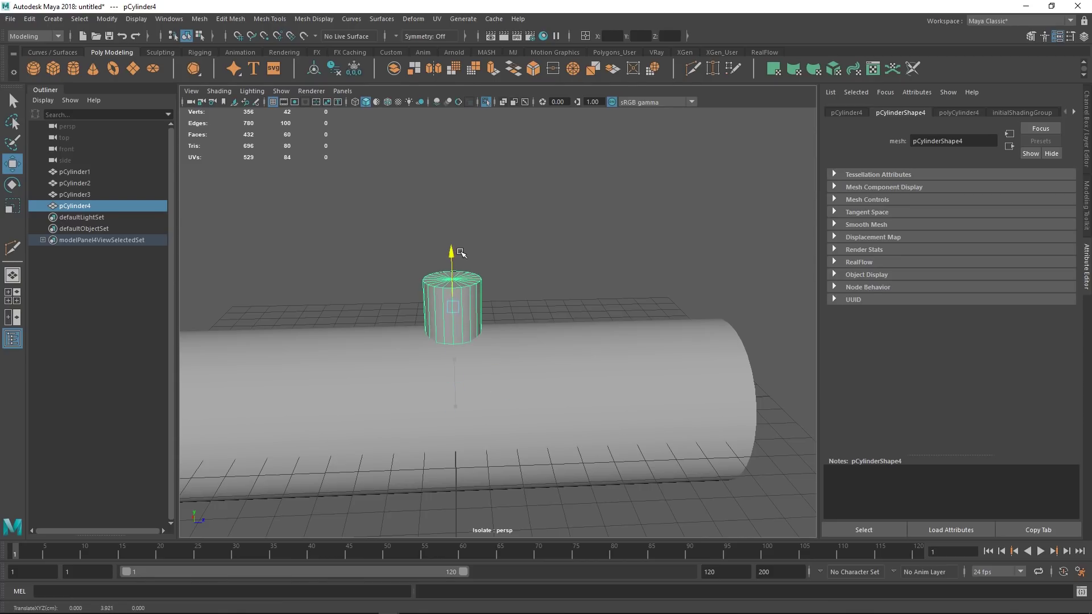
Set the new cylinder's axis subdivisions to 16 and deselect it
click(952, 113)
text(16)
key(Return)
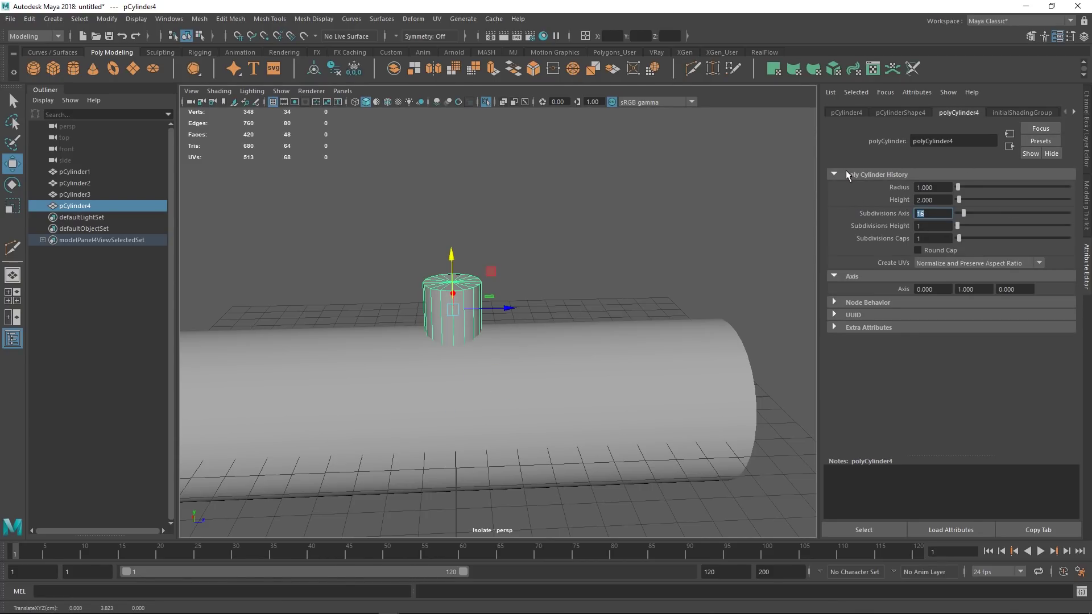
click(579, 248)
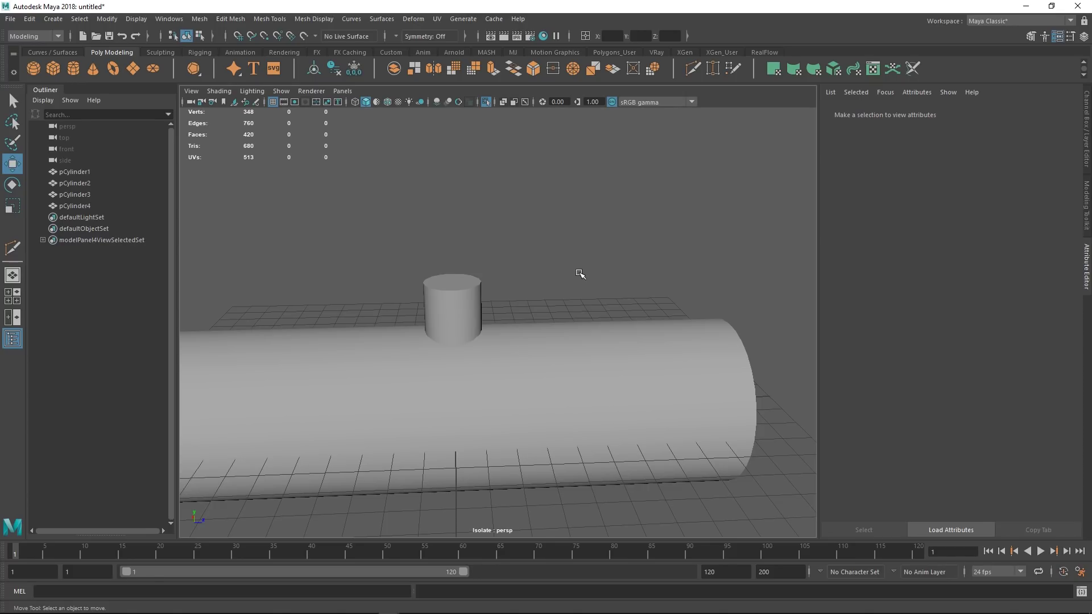
alt+middle_drag(568, 276, 604, 277)
alt+right_drag(604, 277, 631, 329)
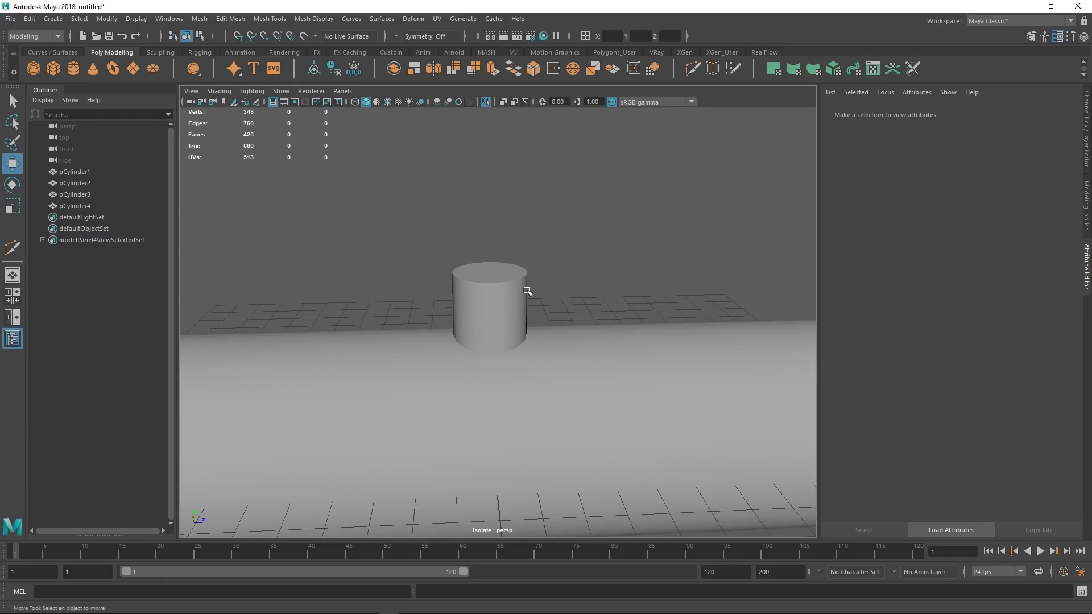
Turn the wireframe overlay back on and slide the 16-sided cylinder along the large cylinder, clear of the recess
click(510, 303)
alt+right_drag(508, 302, 579, 340)
mouse_move(539, 300)
alt+mouse_down()
mouse_move(540, 334)
mouse_move(521, 247)
mouse_move(592, 233)
mouse_move(575, 259)
mouse_move(586, 267)
alt+mouse_up()
click(387, 100)
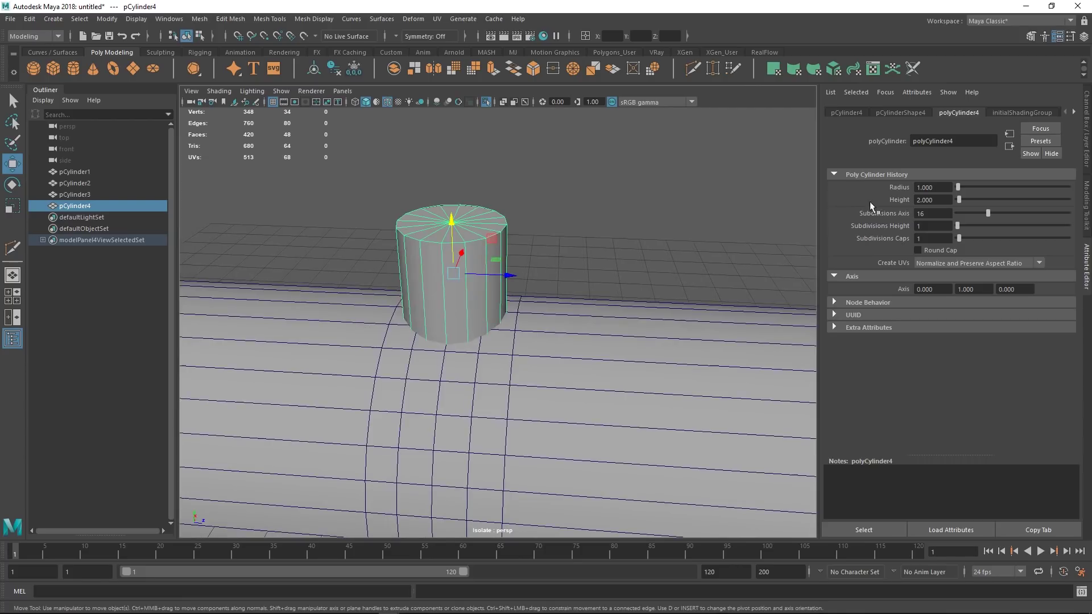
mouse_move(639, 238)
alt+mouse_down()
mouse_move(614, 244)
mouse_move(625, 243)
alt+mouse_up()
drag(462, 278, 633, 317)
alt+right_drag(633, 317, 550, 267)
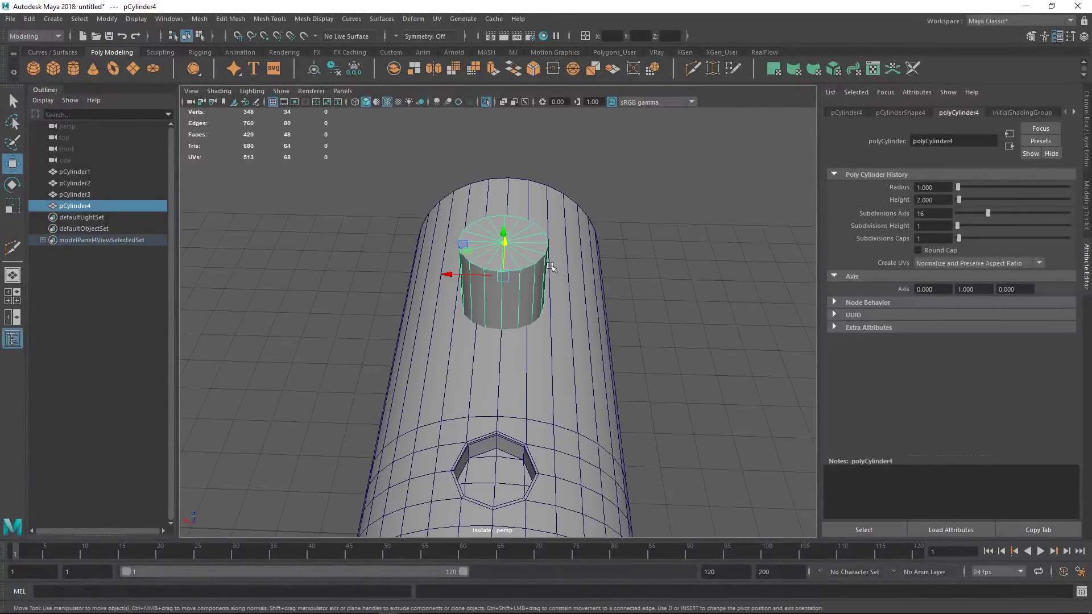
Scale the 16-sided cylinder uniformly to about 1.58 so its sides line up with the large cylinder's lengthwise edges
alt+drag(535, 301, 547, 250)
key(r)
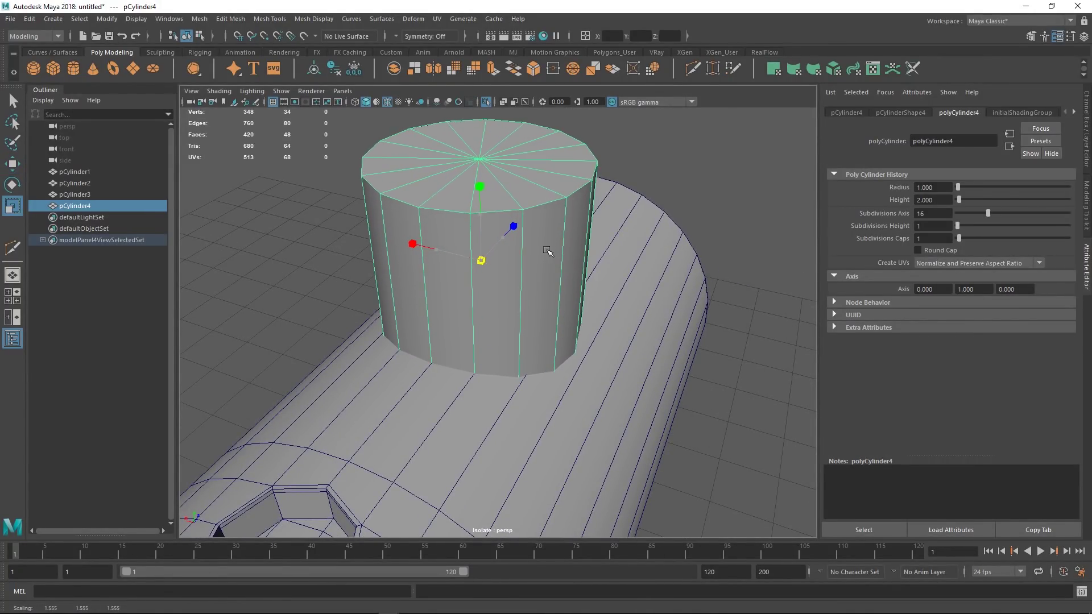
alt+drag(517, 292, 476, 273)
alt+right_drag(475, 273, 459, 210)
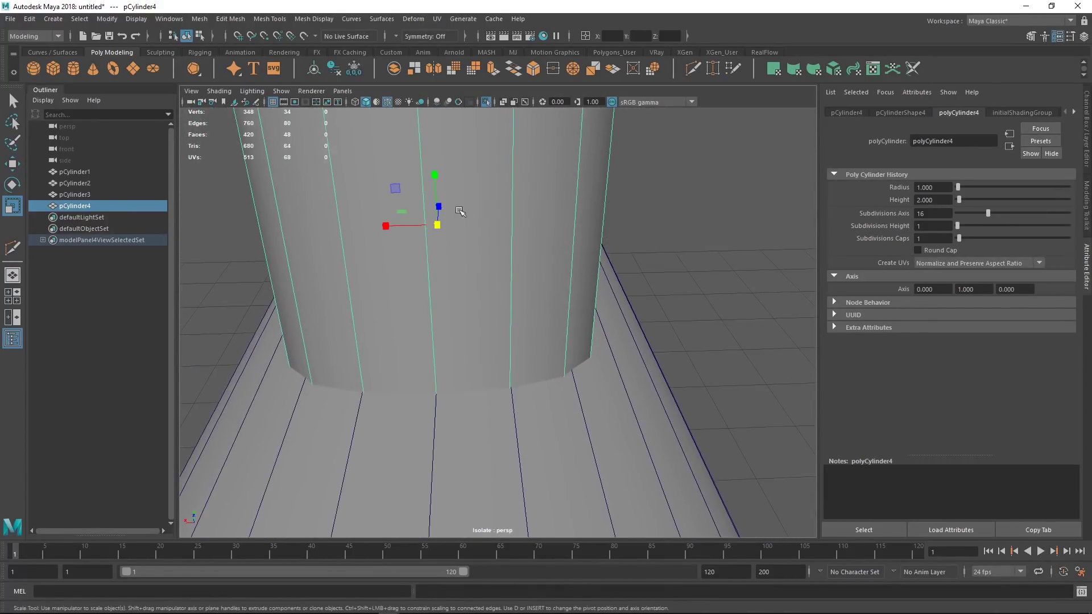
drag(438, 226, 445, 227)
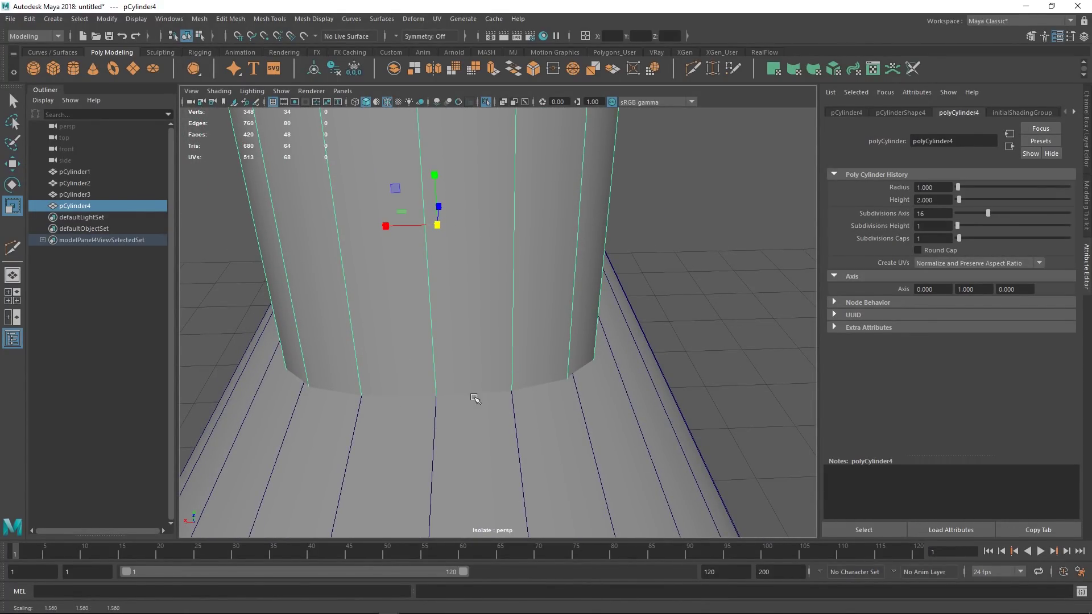
alt+drag(510, 384, 509, 403)
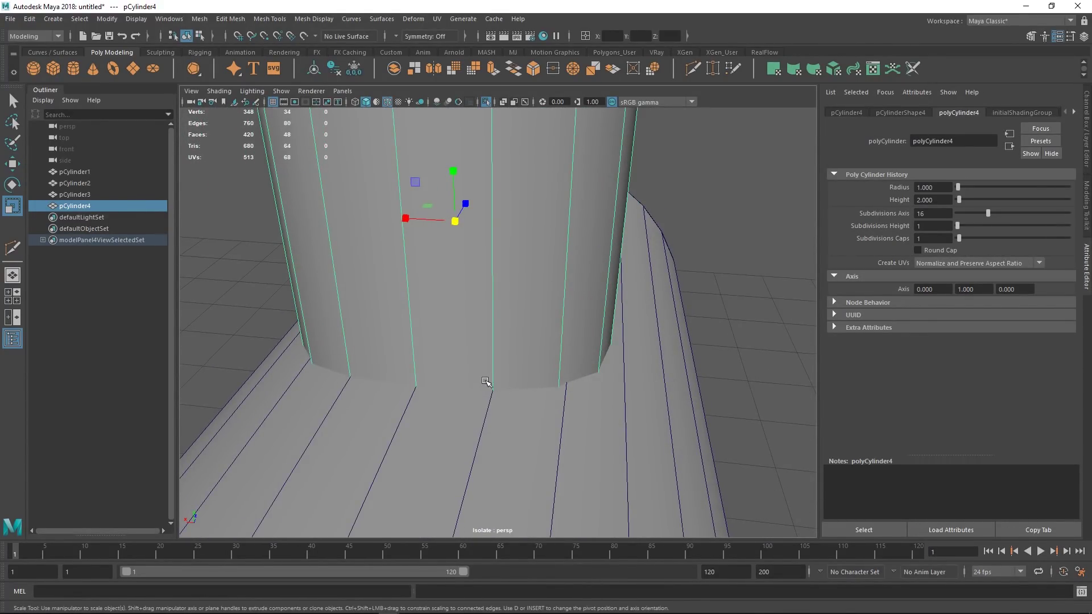
drag(464, 215, 398, 290)
alt+right_drag(597, 273, 690, 251)
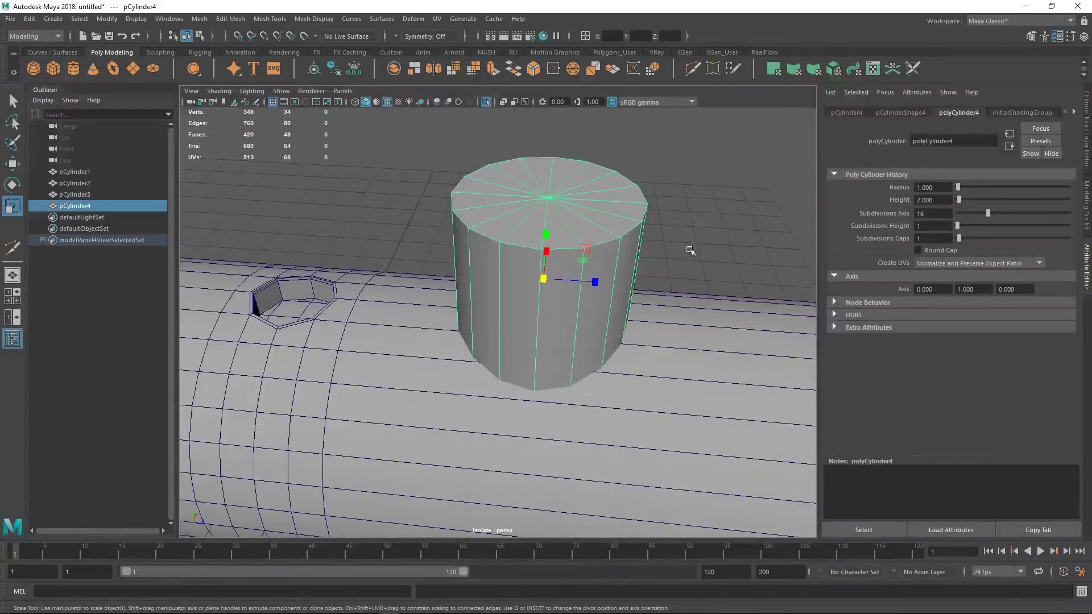
Examine how the 16-sided cylinder's base meets the large cylinder's lengthwise edges, with the large cylinder selected
key(q)
click(690, 251)
alt+drag(611, 364, 636, 386)
scroll(421, 370, up, 5)
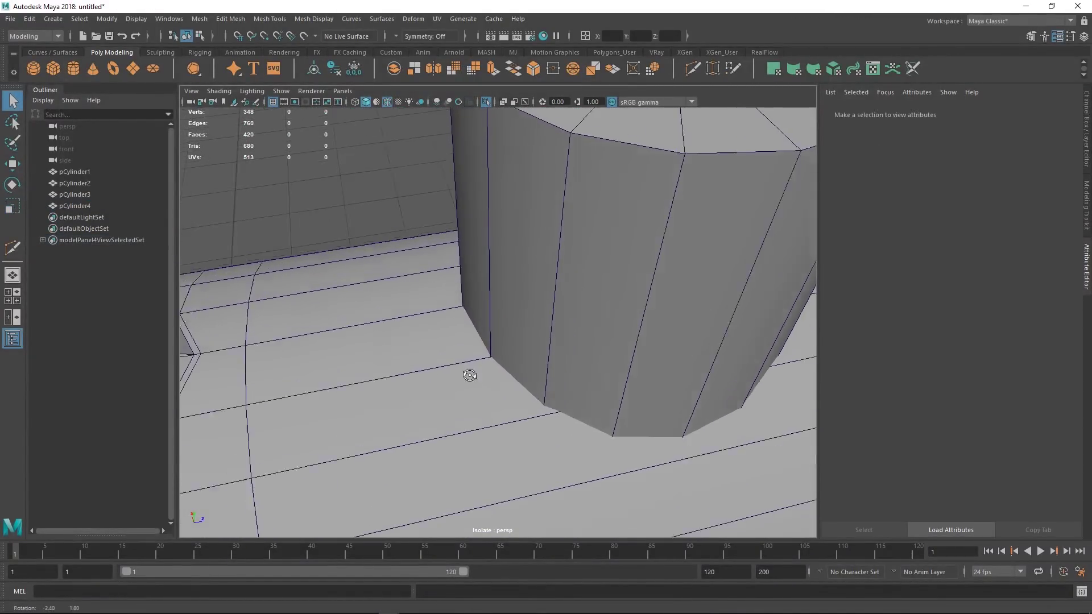
click(505, 394)
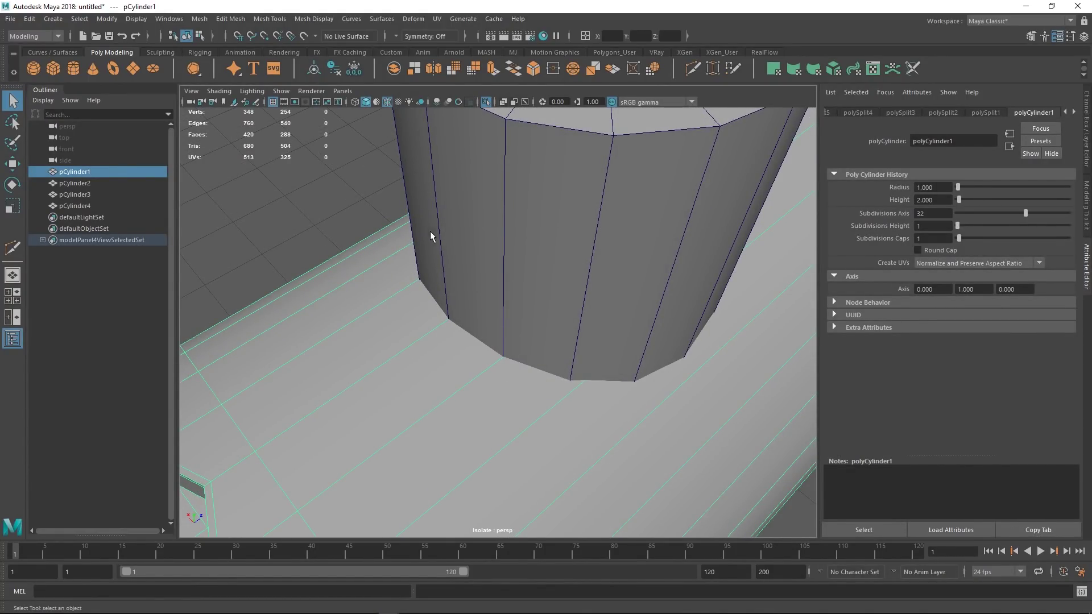
scroll(536, 231, down, 5)
alt+drag(537, 232, 479, 272)
alt+middle_drag(479, 272, 503, 312)
alt+drag(502, 311, 530, 293)
alt+middle_drag(544, 350, 517, 381)
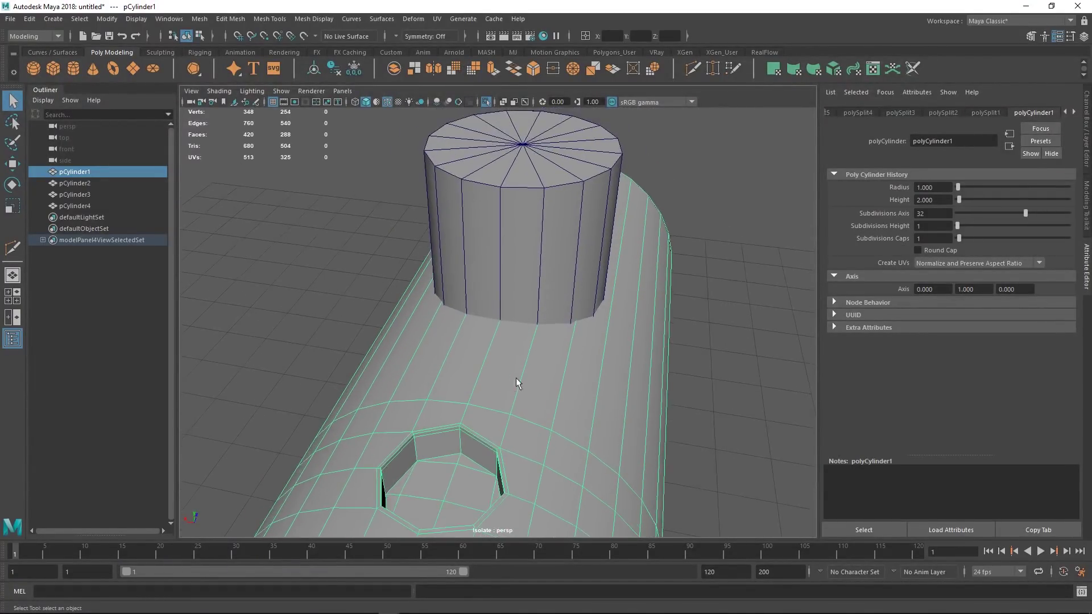
Insert two edge loops around the large cylinder with Multi-Cut, one on each side of the 16-sided cylinder
alt+drag(575, 322, 539, 332)
alt+right_drag(539, 332, 596, 341)
alt+drag(577, 324, 560, 355)
alt+right_drag(560, 355, 526, 378)
alt+drag(526, 377, 512, 378)
shift+right_drag(489, 377, 412, 377)
alt+drag(462, 331, 528, 336)
ctrl+click(565, 310)
click(542, 388)
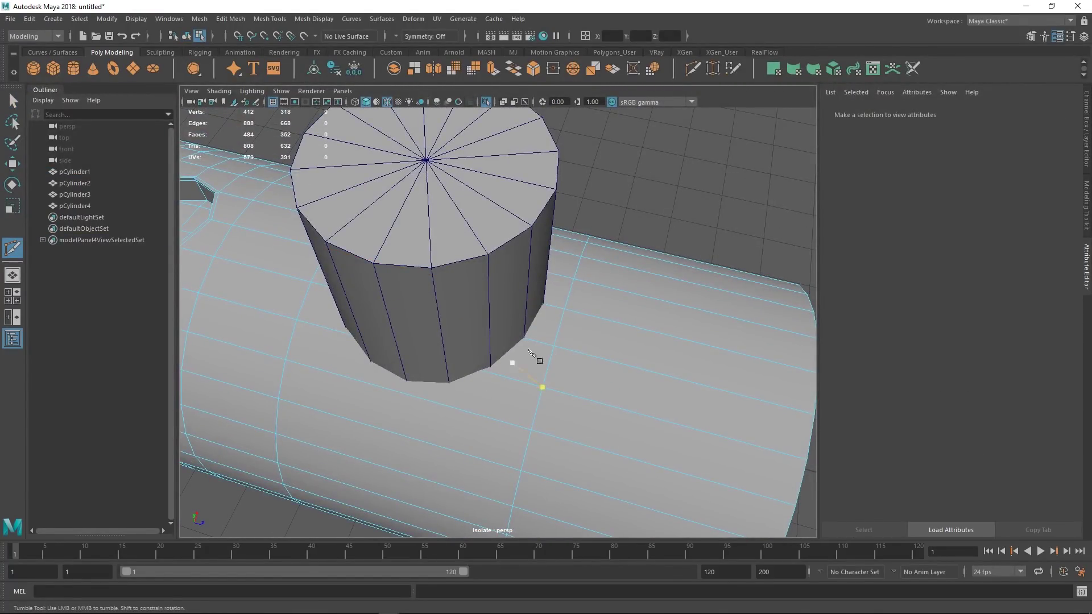
Insert two edge loops around the large cylinder in line with neighbouring vertical edges near the 16-sided cylinder's middle
alt+right_drag(467, 351, 558, 375)
alt+drag(559, 375, 526, 324)
alt+middle_drag(524, 320, 567, 314)
alt+right_drag(566, 314, 581, 326)
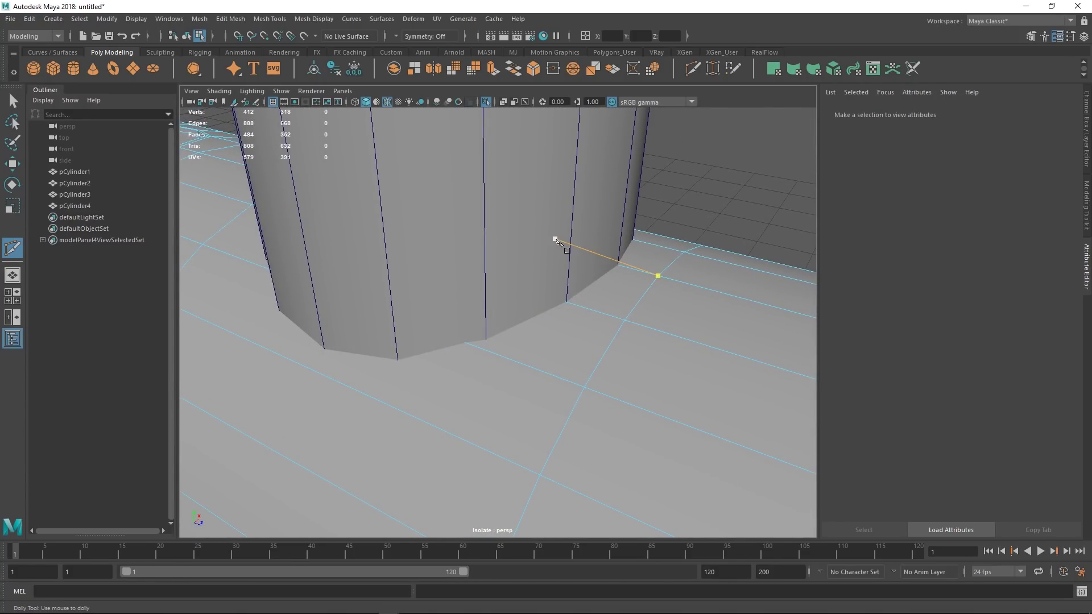
alt+middle_drag(571, 270, 595, 339)
alt+drag(608, 307, 558, 336)
alt+middle_drag(537, 341, 531, 335)
ctrl+click(534, 334)
mouse_move(533, 334)
alt+mouse_down()
mouse_move(526, 348)
mouse_move(525, 318)
alt+mouse_up()
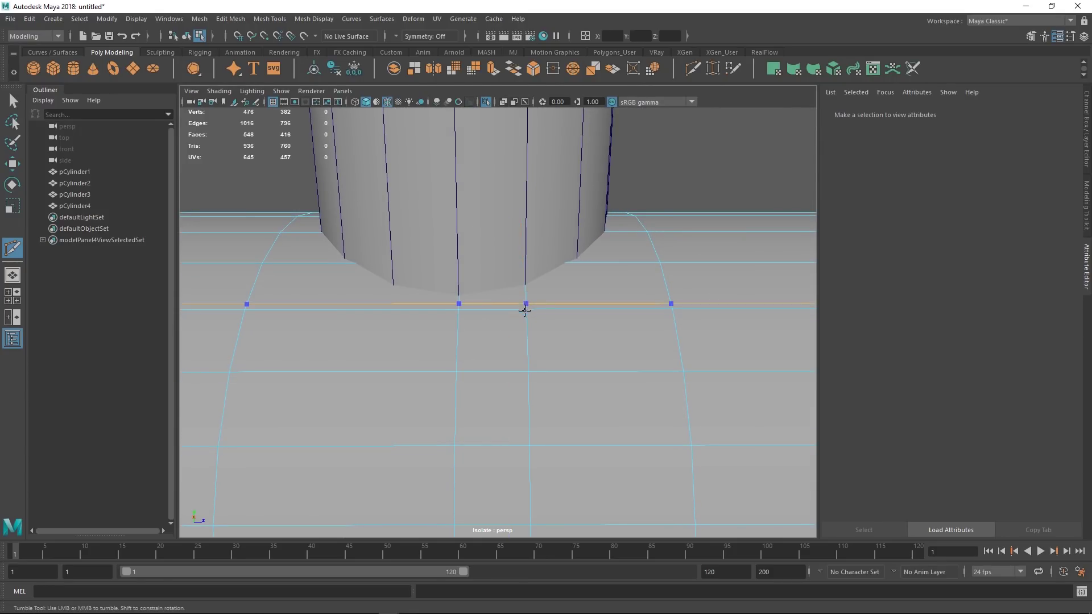
Insert three more edge loops around the large cylinder in line with other vertical edges of the 16-sided cylinder
ctrl+click(390, 305)
alt+drag(611, 314, 548, 319)
ctrl+click(526, 312)
alt+middle_drag(520, 312, 515, 307)
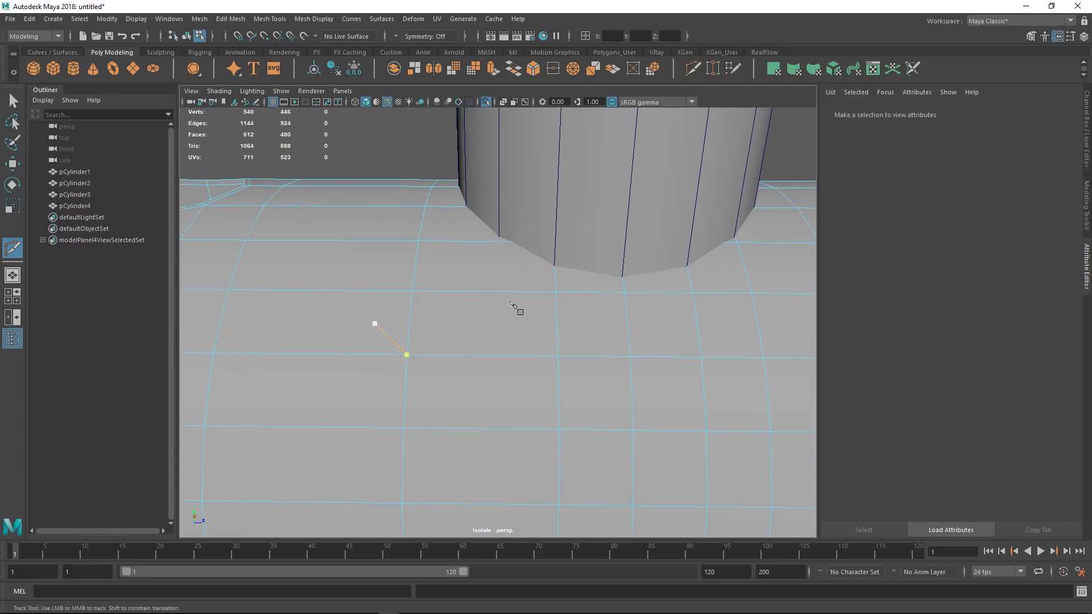
ctrl+click(498, 286)
Examine from several sides how the inserted edge loops line up with the 16-sided cylinder's base
alt+drag(572, 295, 501, 325)
alt+right_drag(501, 326, 520, 303)
alt+right_drag(579, 249, 634, 336)
alt+drag(634, 336, 548, 329)
alt+right_drag(620, 269, 603, 347)
alt+middle_drag(603, 346, 663, 382)
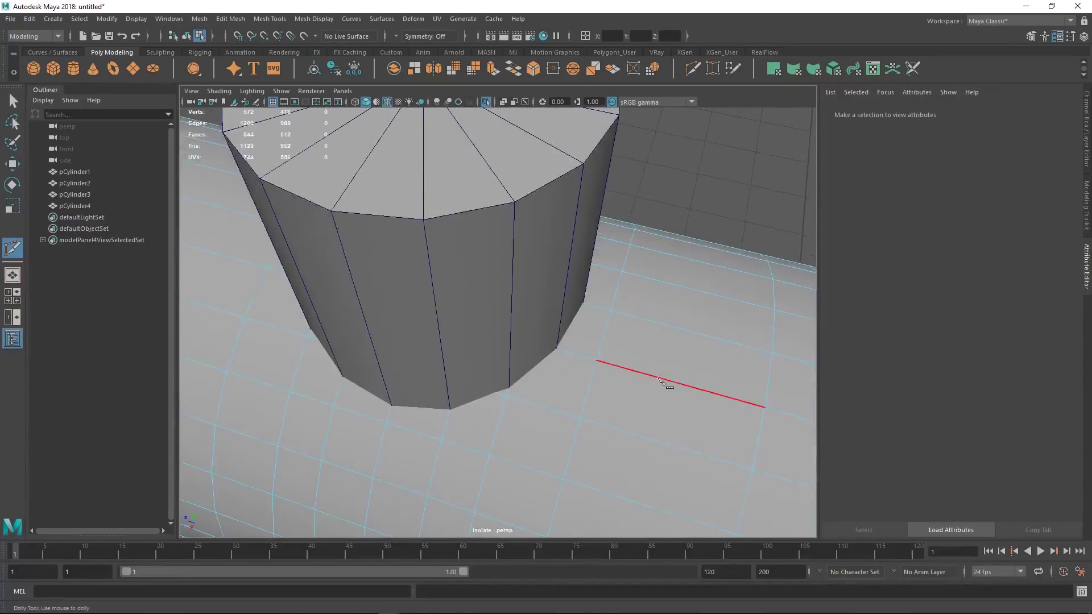
alt+drag(663, 382, 523, 349)
alt+right_drag(523, 349, 514, 427)
alt+middle_drag(515, 427, 558, 312)
key(q)
alt+middle_drag(626, 260, 579, 302)
alt+drag(579, 302, 509, 334)
Cut the large cylinder's surface with Multi-Cut along one part of the 16-sided cylinder's base, following its corners
key(y)
alt+right_drag(494, 336, 611, 349)
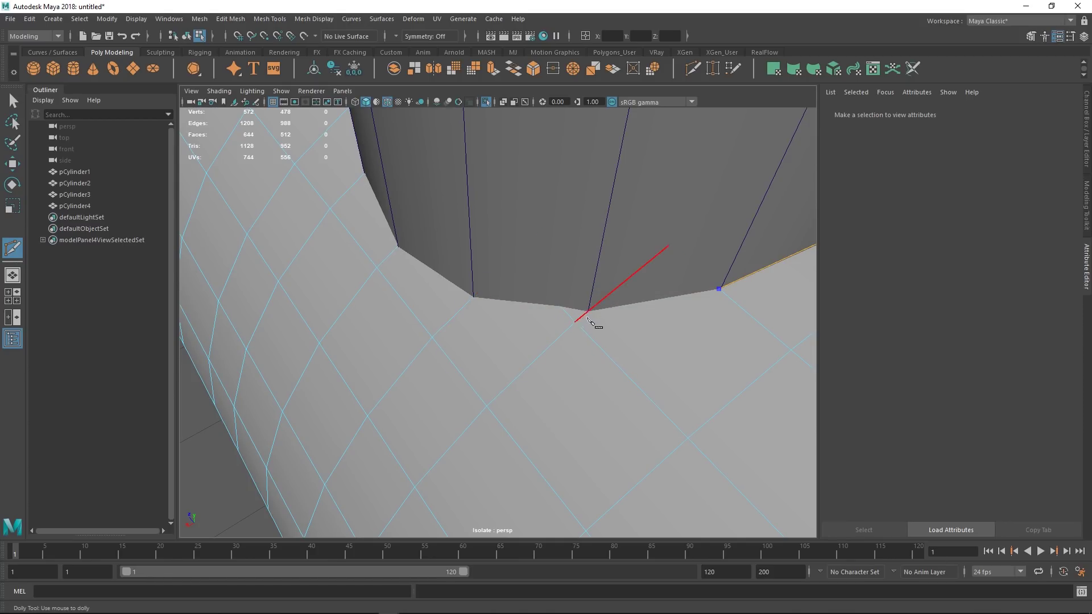
click(585, 338)
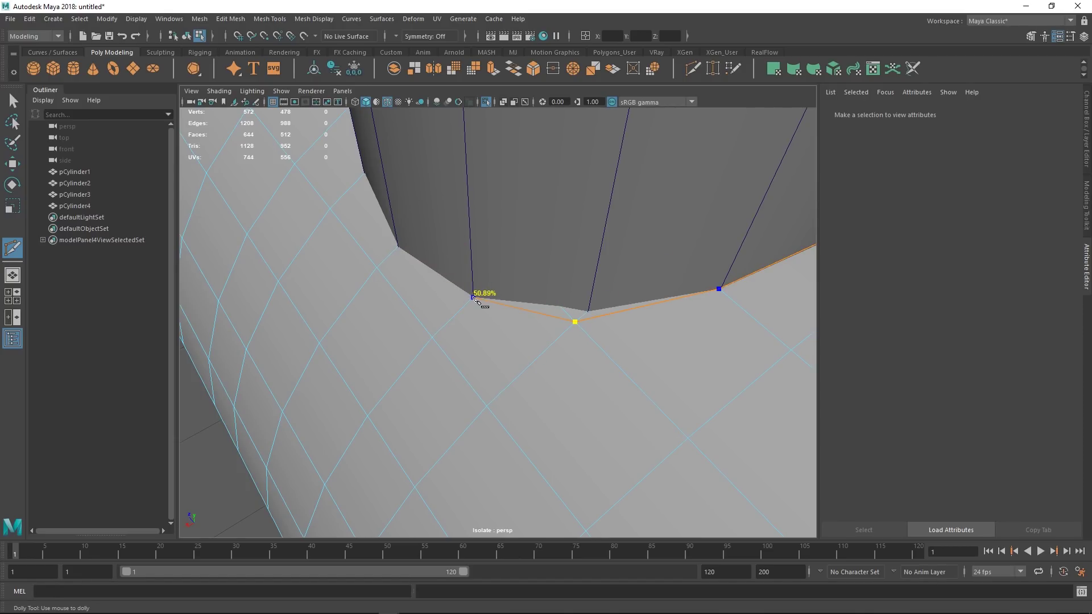
alt+drag(488, 268, 499, 290)
alt+middle_drag(499, 290, 469, 307)
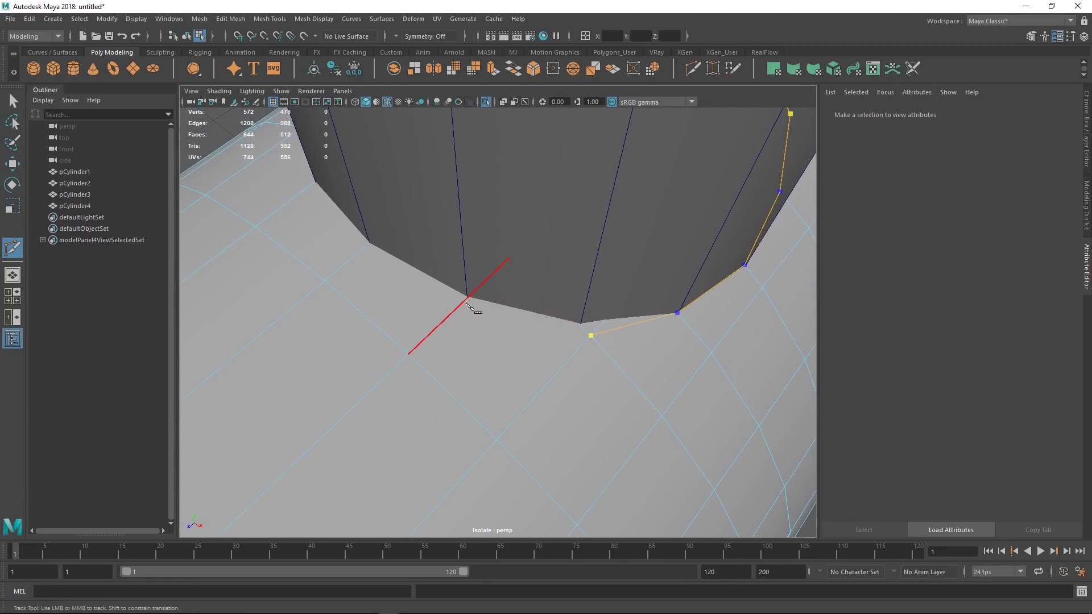
alt+drag(469, 297, 512, 336)
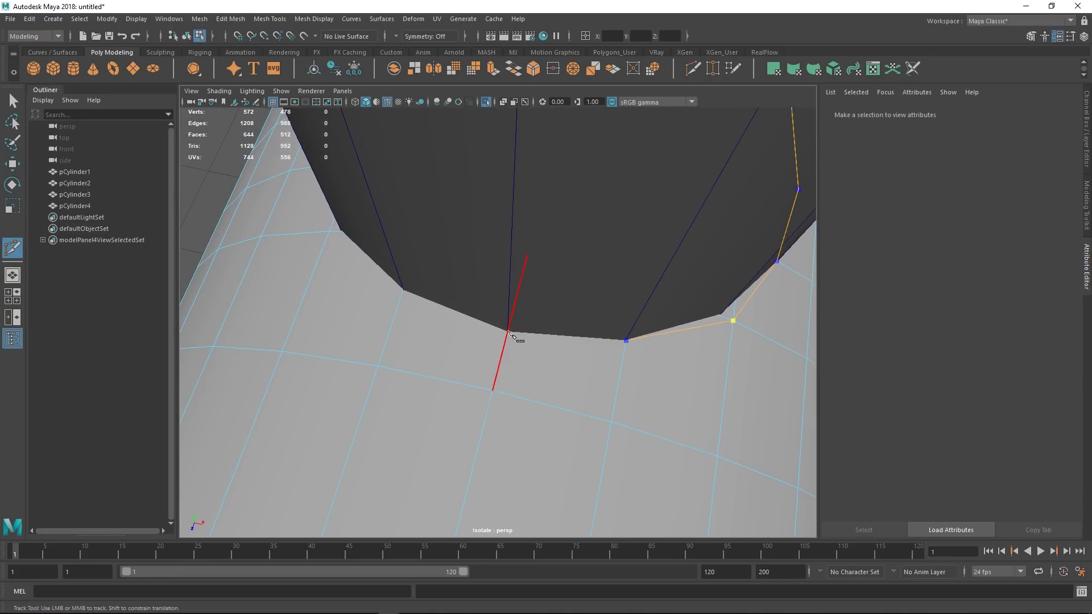
alt+middle_drag(508, 336, 529, 321)
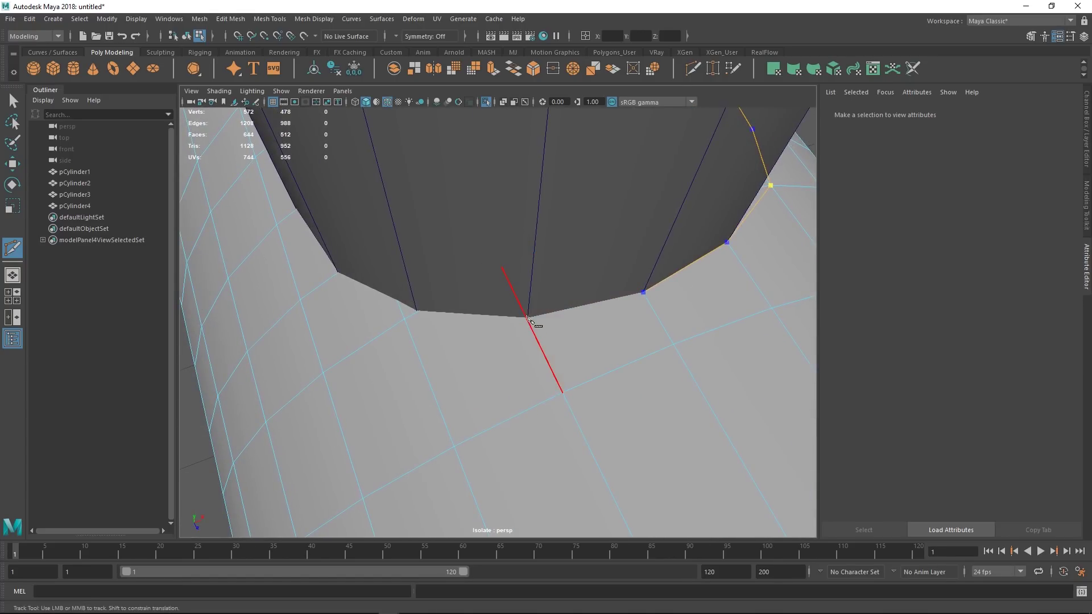
Continue the cut around the remaining corners of the 16-sided cylinder's base and close the ring at its starting point
alt+drag(530, 319, 464, 343)
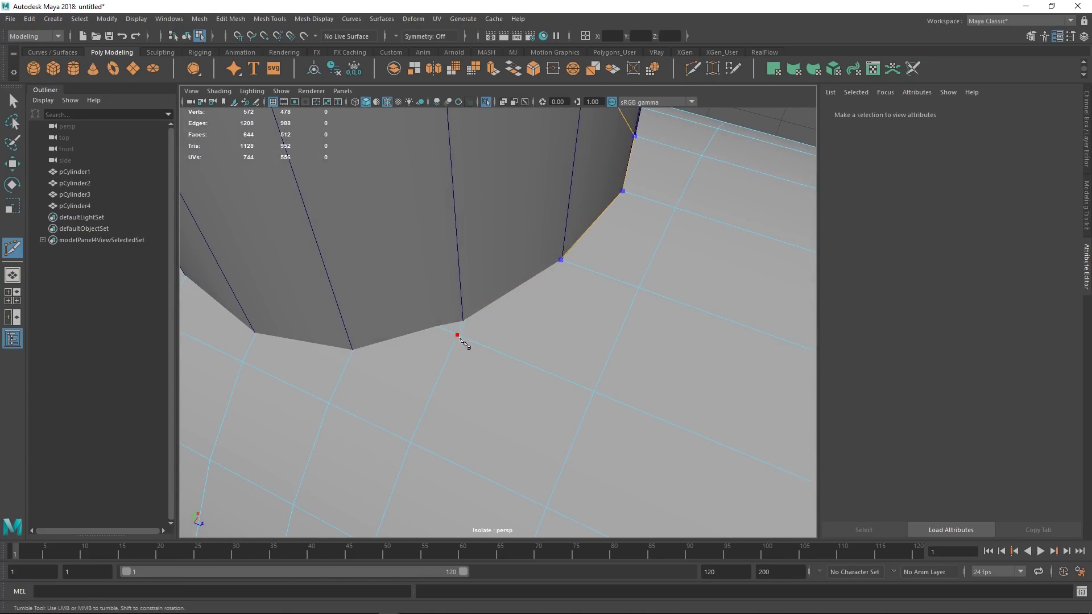
alt+middle_drag(444, 343, 514, 357)
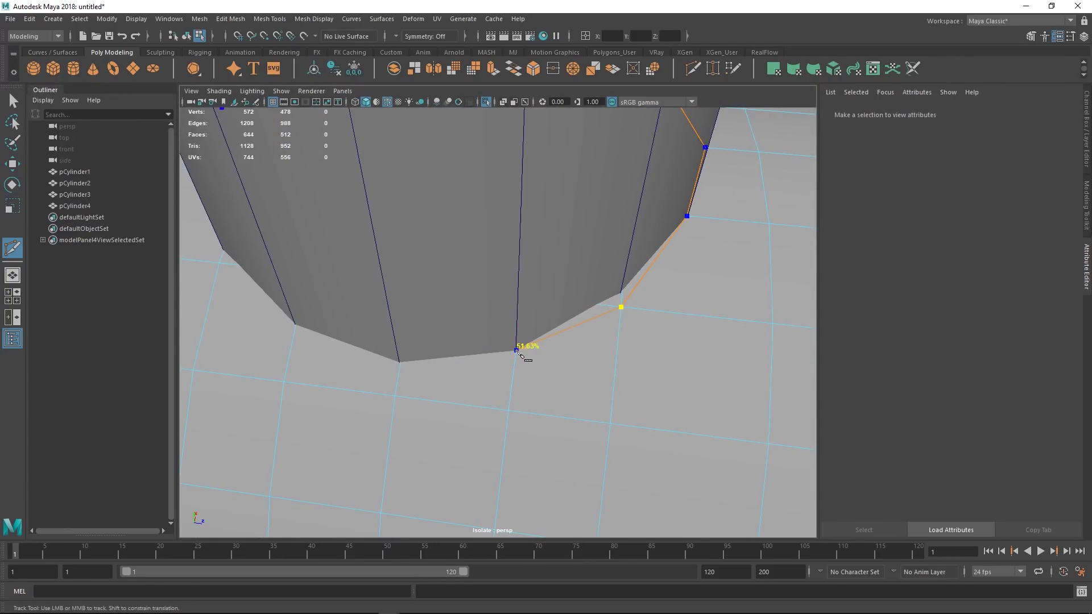
alt+drag(374, 372, 452, 372)
alt+middle_drag(443, 373, 544, 297)
alt+drag(495, 276, 480, 345)
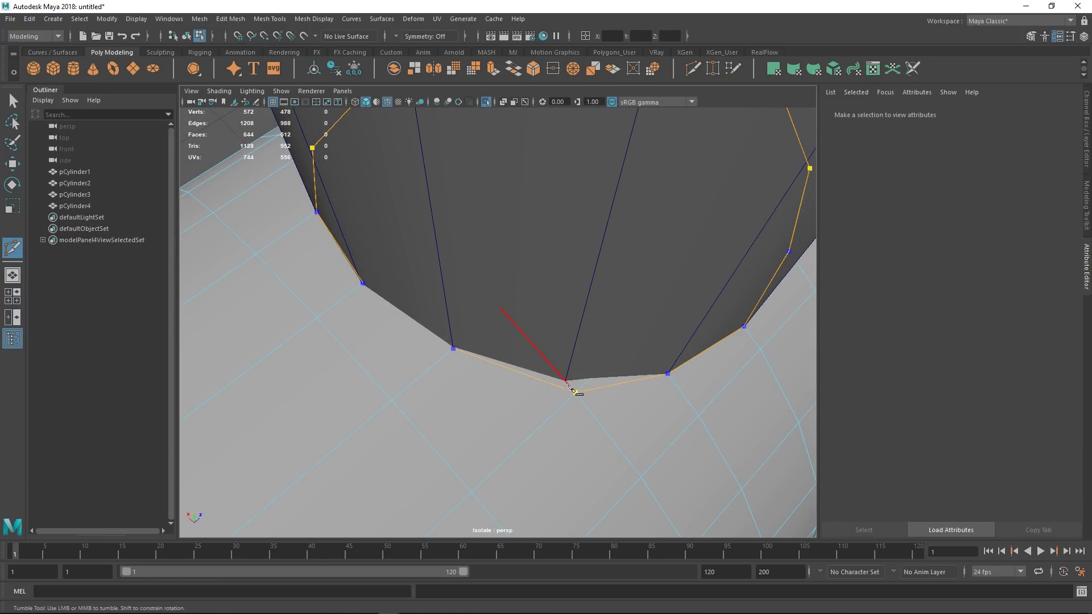
alt+middle_drag(446, 346, 477, 332)
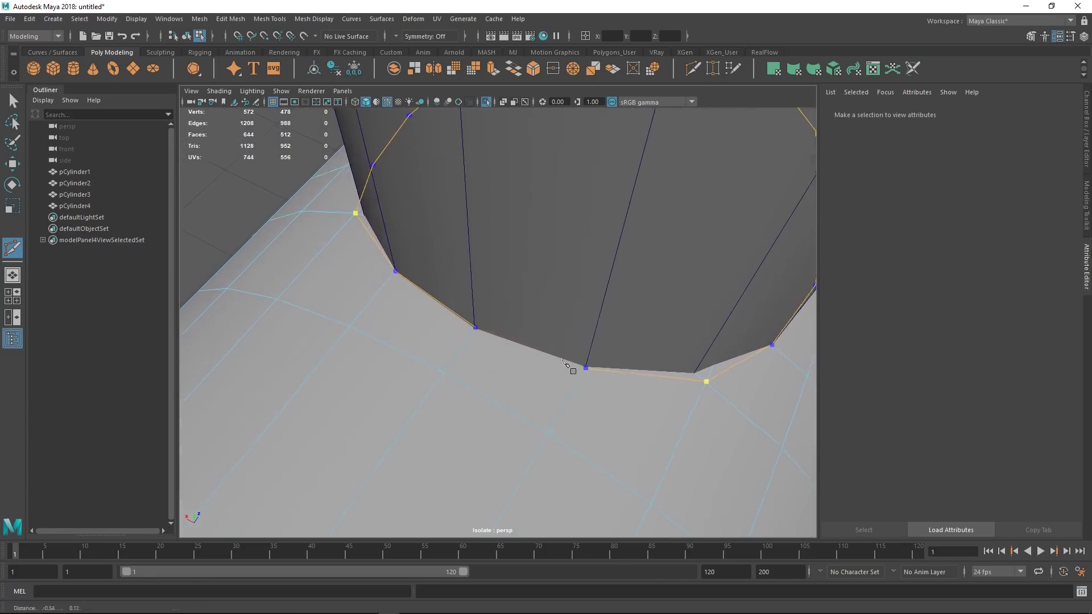
click(476, 327)
alt+drag(641, 382, 554, 393)
Apply the ring cut, return to object selection and show the hidden cylinders alongside the large cylinder
key(q)
key(F8)
key(ctrl+1)
alt+right_drag(646, 358, 541, 378)
key(ctrl+1)
alt+drag(519, 393, 490, 307)
alt+drag(535, 336, 558, 377)
key(ctrl+1)
alt+right_drag(489, 383, 464, 406)
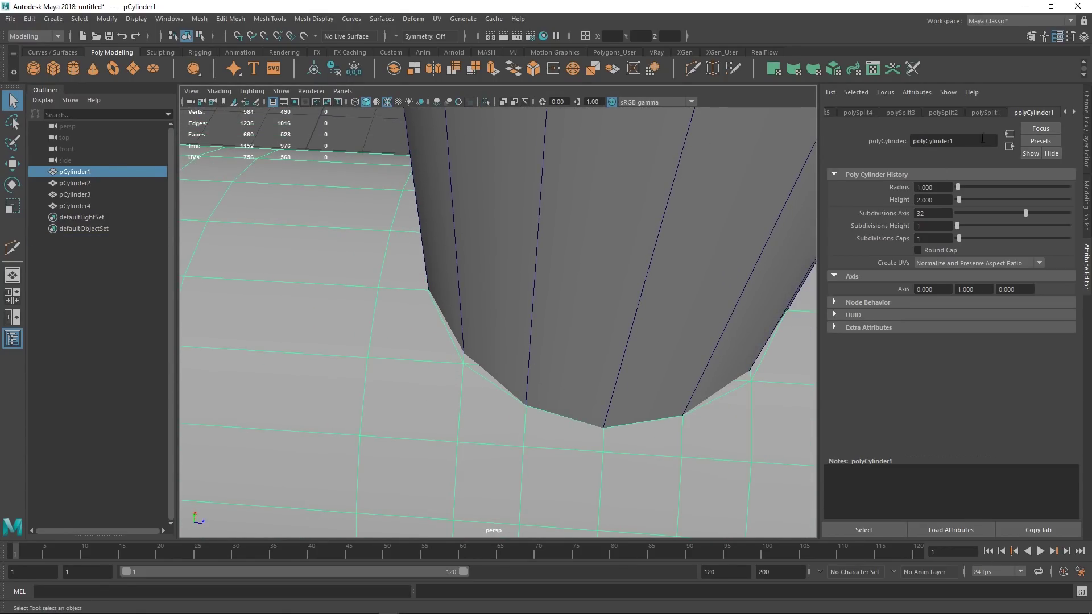
Select a ring vertex lying off the 16-sided cylinder's base corner and set the transform constraint to Surface Slide
click(1031, 37)
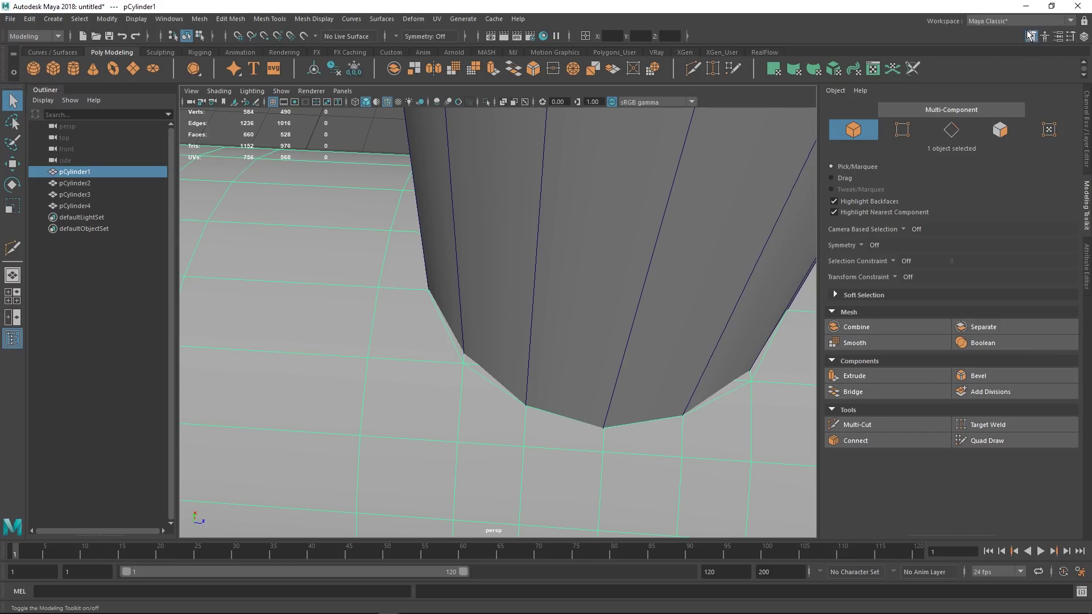
click(894, 276)
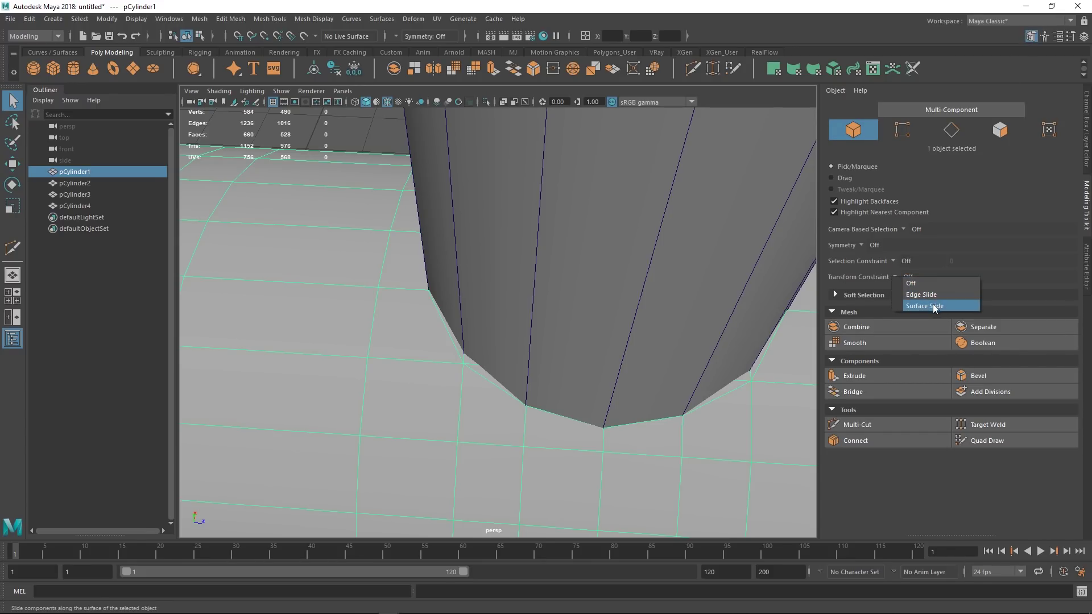
click(921, 295)
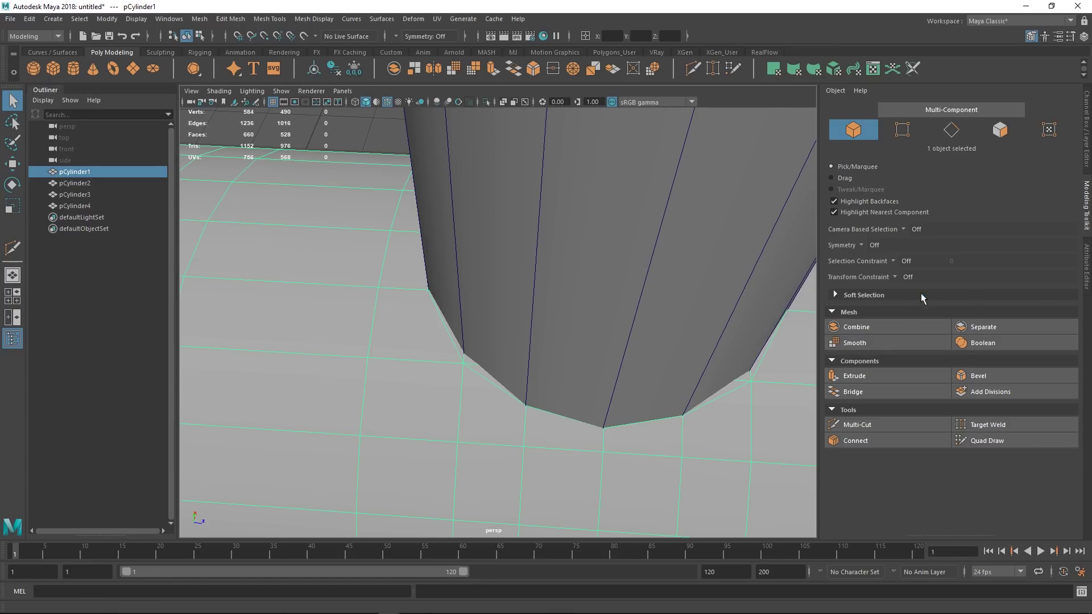
alt+middle_drag(475, 347, 586, 336)
scroll(586, 336, up, 1)
right_drag(586, 341, 557, 362)
click(576, 365)
alt+middle_drag(543, 358, 480, 344)
key(f)
mouse_move(509, 362)
alt+mouse_down()
mouse_move(470, 320)
mouse_move(546, 320)
mouse_move(480, 312)
mouse_move(591, 305)
mouse_move(463, 292)
mouse_move(502, 312)
mouse_move(519, 340)
mouse_move(491, 357)
alt+mouse_up()
key(w)
click(895, 277)
click(915, 302)
Slide the selected ring vertex along the surface onto the matching corner of the 16-sided cylinder's base
drag(502, 321, 519, 307)
alt+drag(546, 327, 440, 279)
key(ctrl+z)
drag(501, 321, 537, 320)
drag(417, 324, 522, 276)
key(ctrl+z)
key(ctrl+y)
key(ctrl+y)
Adjust the next off-corner ring vertex along the surface to meet its corner of the 16-sided cylinder
alt+drag(543, 343, 624, 373)
alt+middle_drag(360, 352, 639, 354)
alt+drag(639, 353, 459, 354)
click(433, 355)
alt+drag(460, 364, 517, 346)
alt+middle_drag(517, 346, 459, 341)
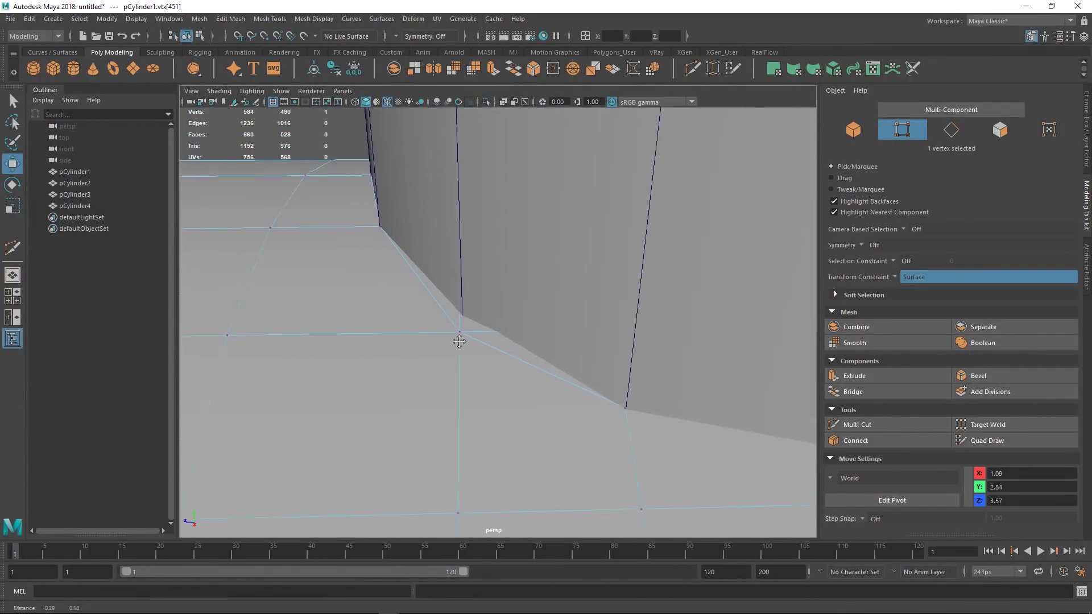
alt+right_drag(459, 342, 521, 340)
click(473, 355)
Slide the remaining off-corner ring vertex onto its corner on the other side of the 16-sided cylinder's base
alt+drag(484, 367, 478, 336)
alt+drag(319, 295, 532, 297)
alt+middle_drag(532, 297, 585, 296)
alt+drag(585, 296, 467, 347)
drag(459, 351, 487, 328)
alt+drag(386, 301, 466, 295)
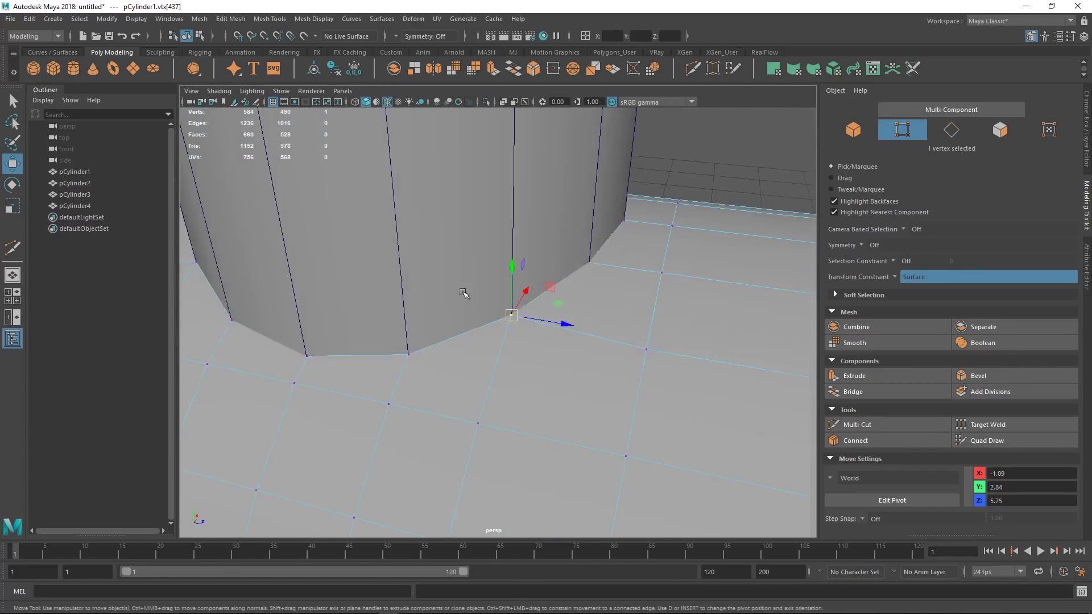
Isolate the large cylinder and select all 32 faces inside the 16-sided ring, including the narrow outer ones
scroll(466, 295, down, 3)
alt+middle_drag(465, 295, 569, 324)
key(q)
key(F8)
alt+middle_drag(667, 343, 606, 339)
key(ctrl+1)
alt+drag(606, 339, 512, 325)
key(F11)
click(522, 313)
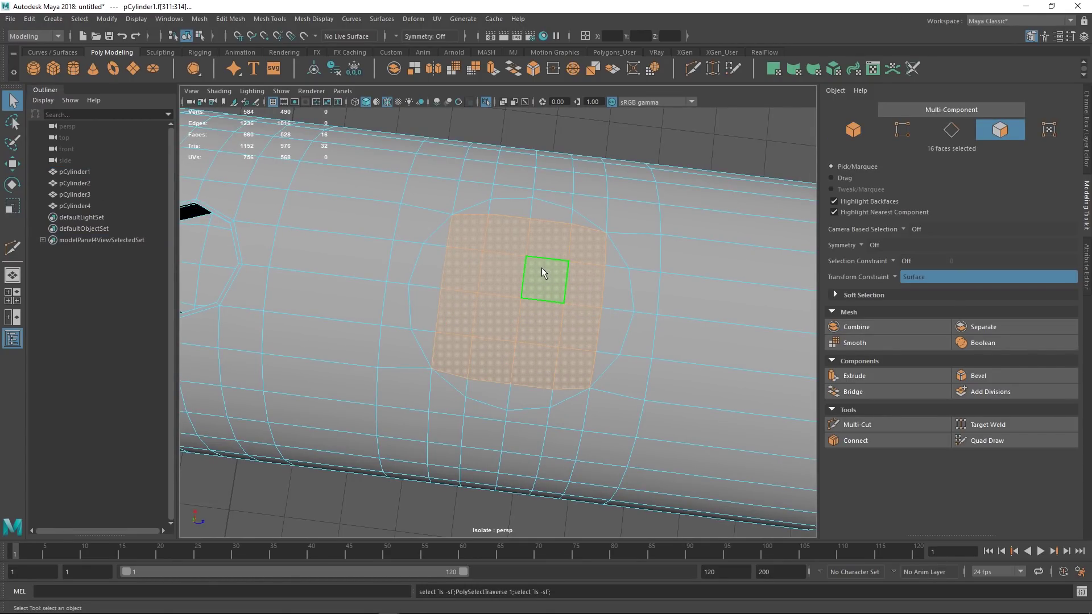
key(Tab)
shift+drag(477, 208, 525, 209)
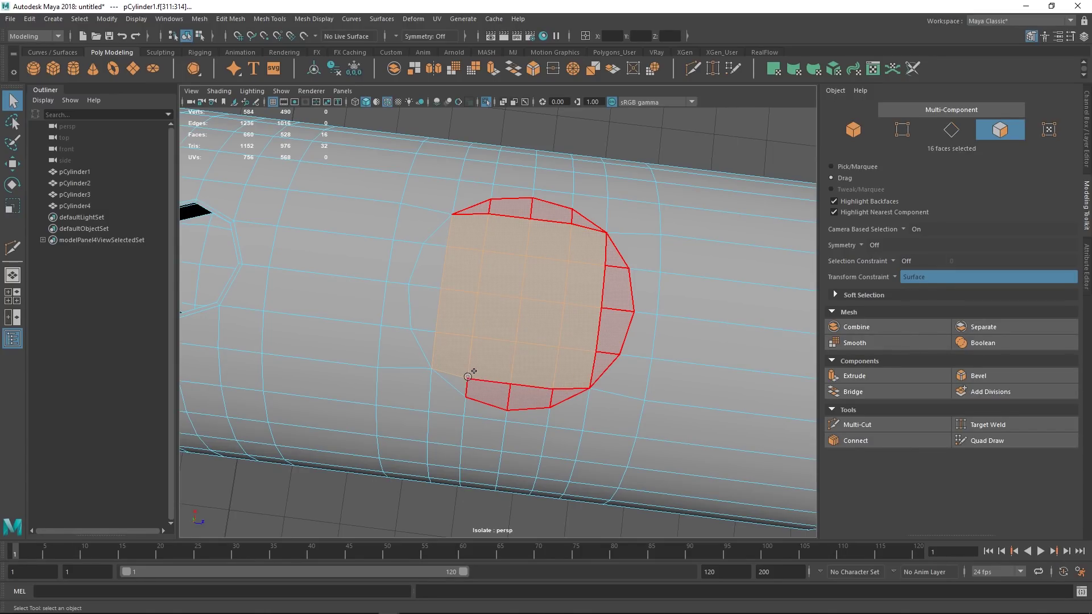
shift+drag(443, 247, 446, 231)
Extrude the 32 selected faces with a small inward offset to form a border loop inside the ring
alt+drag(526, 292, 523, 316)
key(ctrl+e)
alt+drag(546, 357, 597, 307)
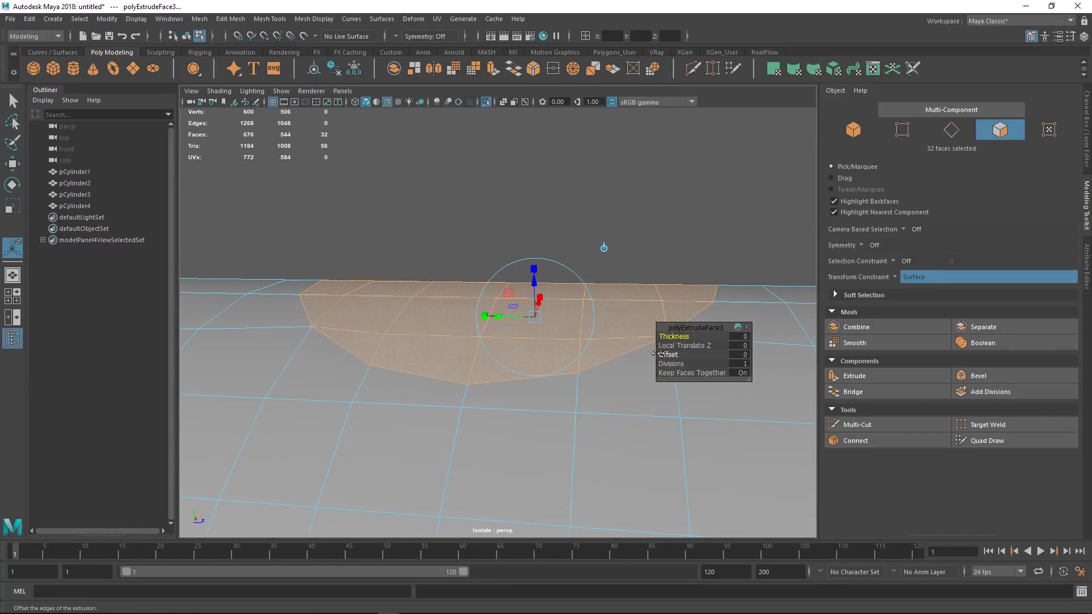
alt+drag(658, 354, 569, 356)
right_drag(569, 356, 607, 281)
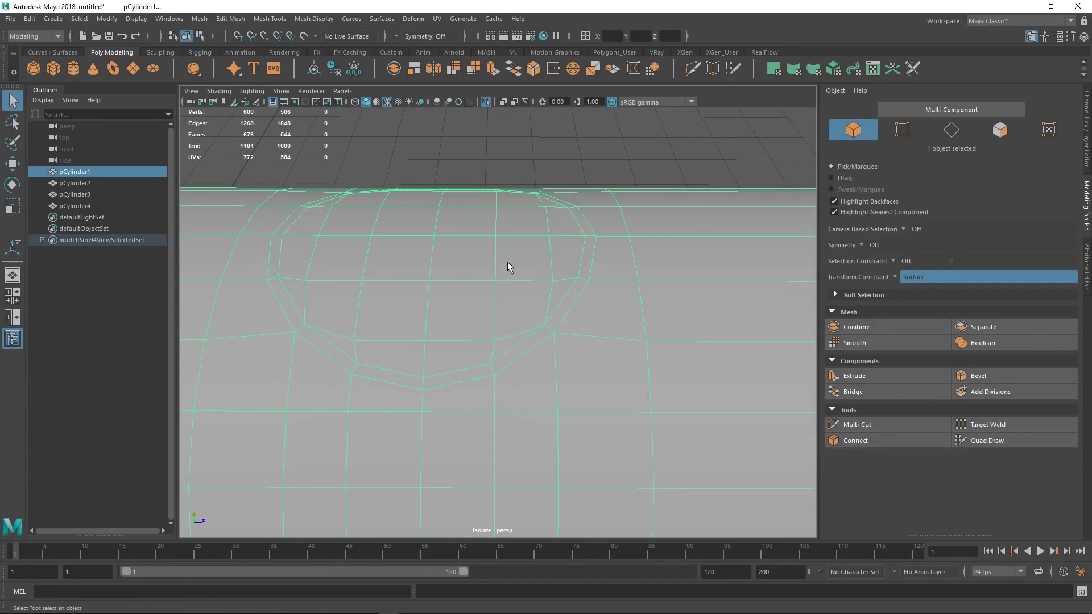
Extrude the inner faces again, turn the transform constraint off and move them down into the cylinder as a recess
right_drag(507, 262, 522, 363)
key(ctrl+e)
alt+drag(492, 256, 464, 255)
key(w)
drag(432, 217, 433, 267)
key(ctrl+z)
click(895, 277)
click(910, 284)
alt+drag(792, 323, 441, 316)
key(q)
right_drag(626, 310, 701, 205)
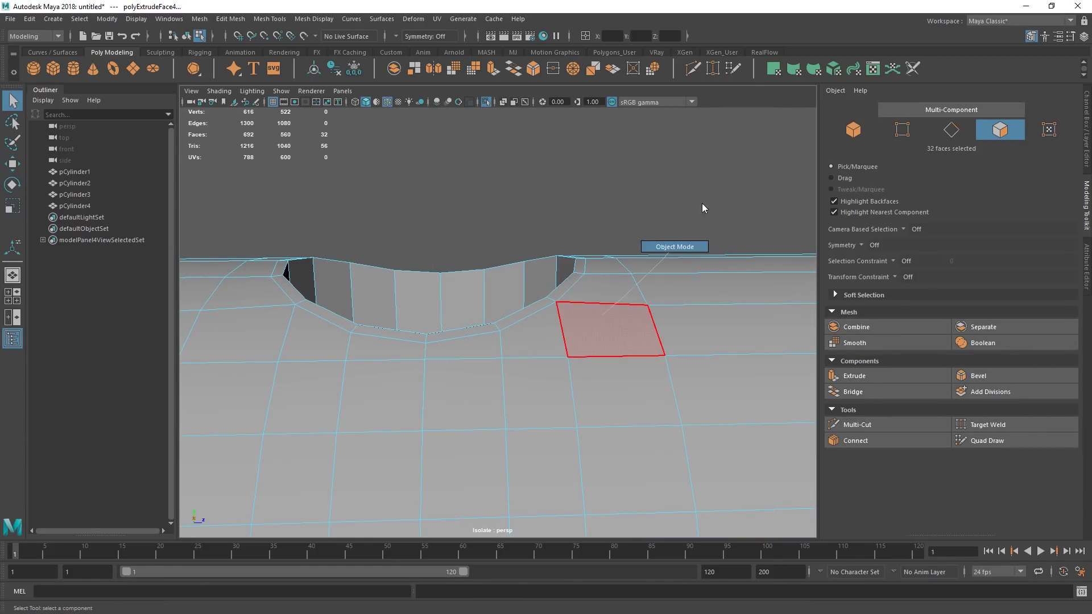
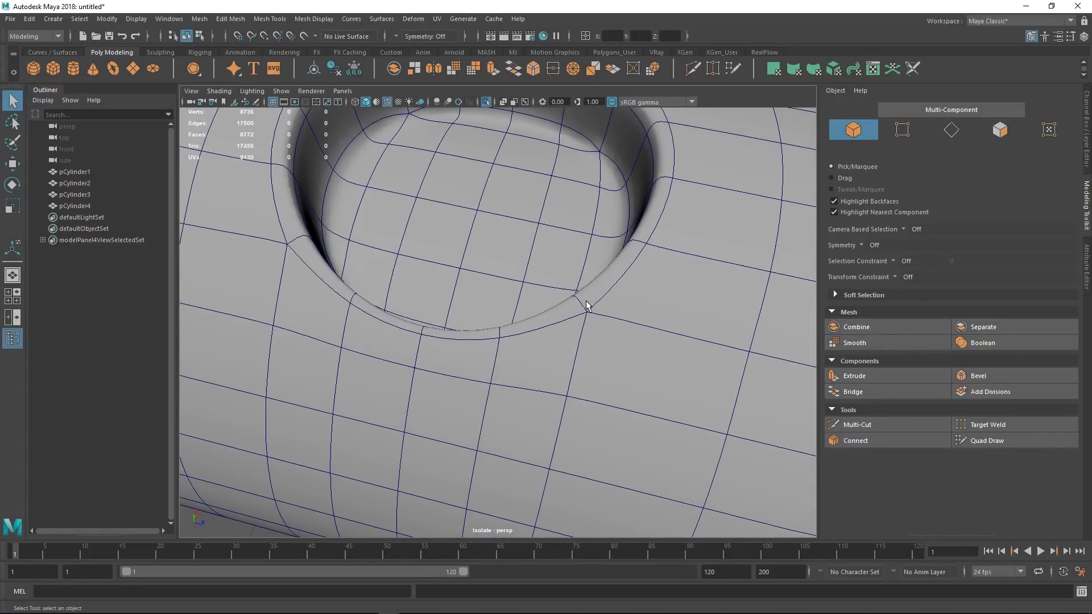
Cut a supporting ring with Multi-Cut just outside the 16-sided opening's border, covering the first side of the opening
alt+middle_drag(546, 307, 544, 295)
alt+right_drag(544, 295, 599, 327)
alt+drag(599, 326, 512, 341)
shift+right_drag(495, 341, 443, 354)
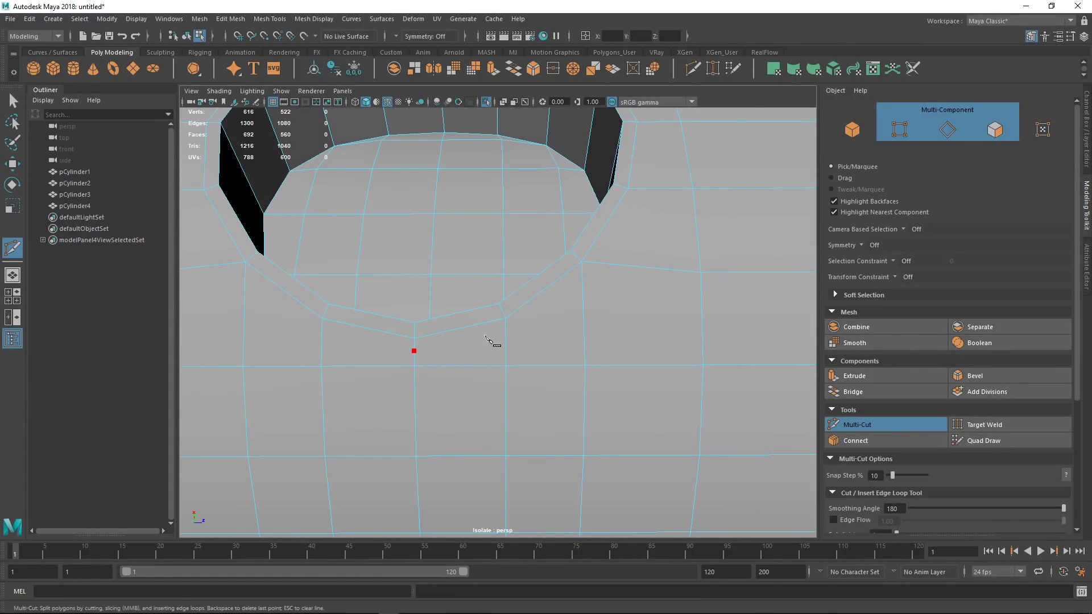
click(603, 264)
alt+drag(603, 265, 555, 262)
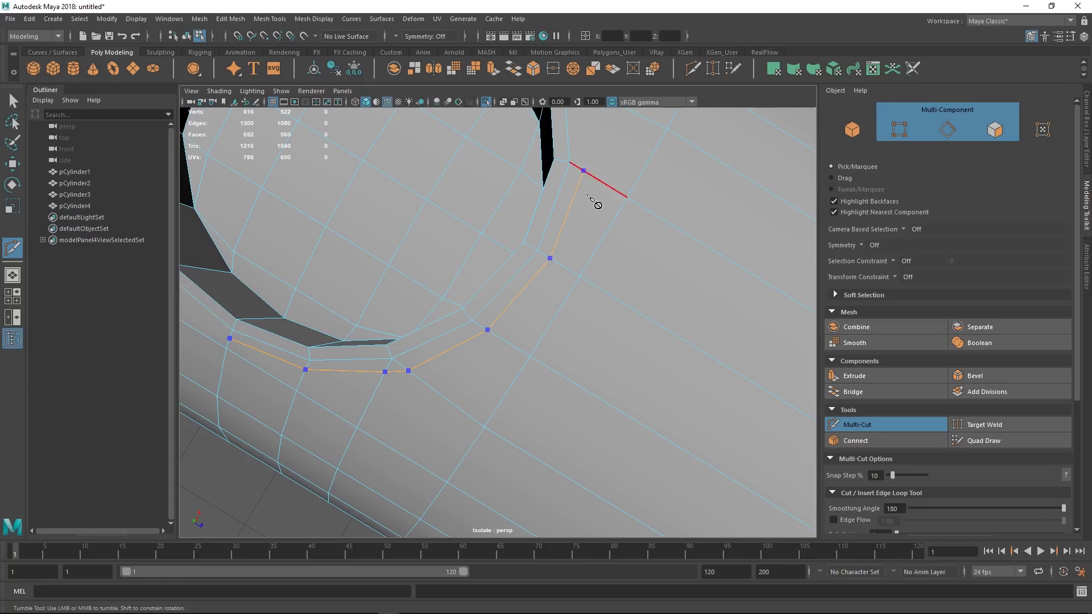
alt+drag(598, 189, 353, 273)
alt+drag(400, 312, 574, 333)
alt+middle_drag(574, 333, 524, 292)
alt+drag(526, 294, 517, 348)
Continue the supporting cut around the rest of the 16-sided opening, close the ring and apply it
click(569, 340)
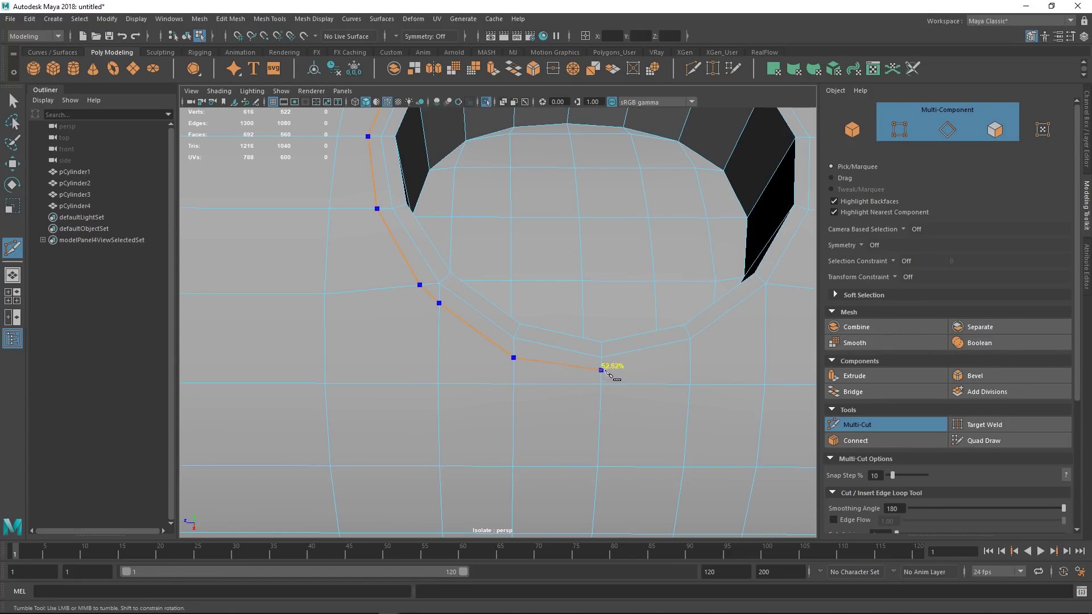
click(690, 359)
alt+drag(691, 359, 591, 340)
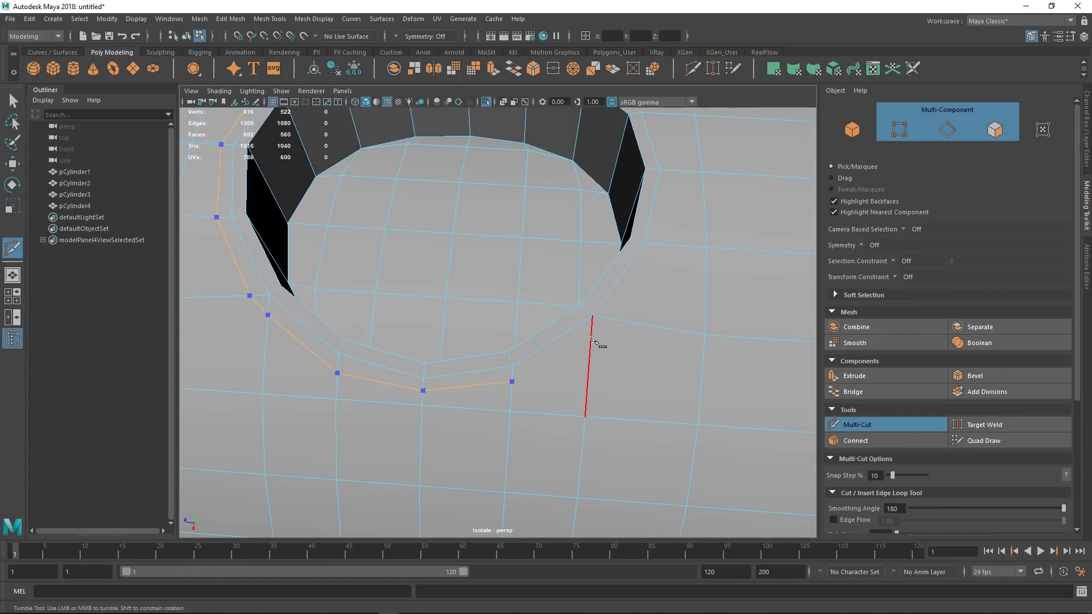
click(658, 245)
alt+drag(659, 245, 566, 290)
click(589, 267)
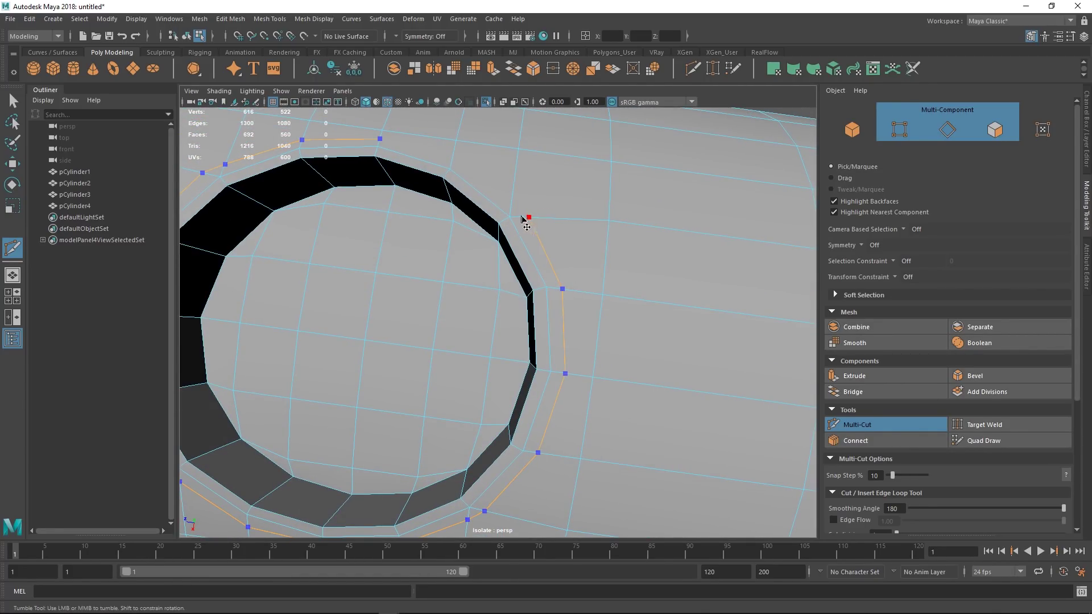
alt+drag(521, 219, 544, 282)
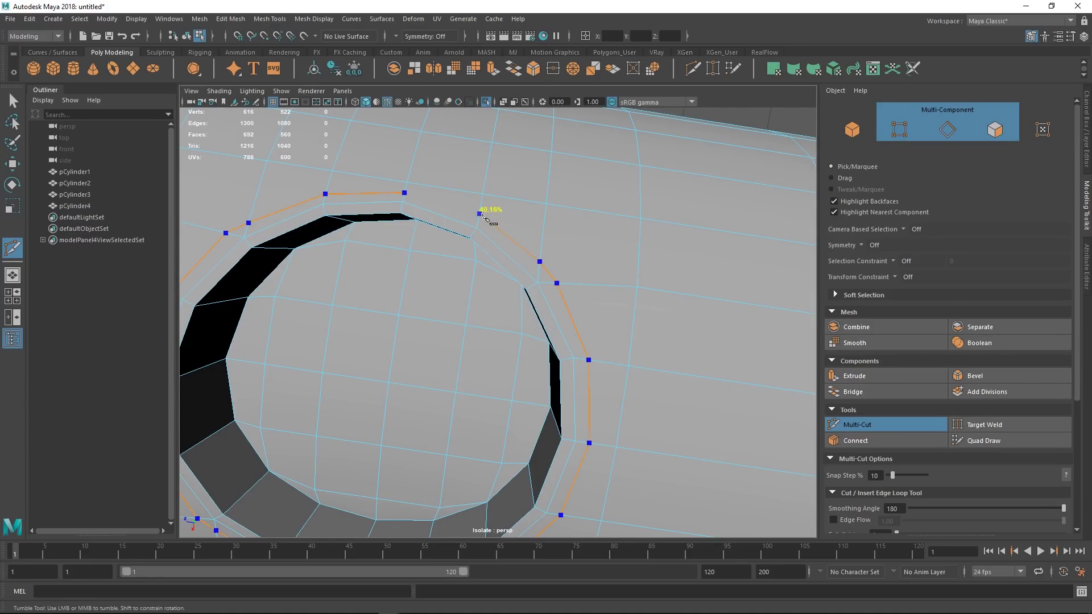
alt+right_drag(463, 213, 679, 260)
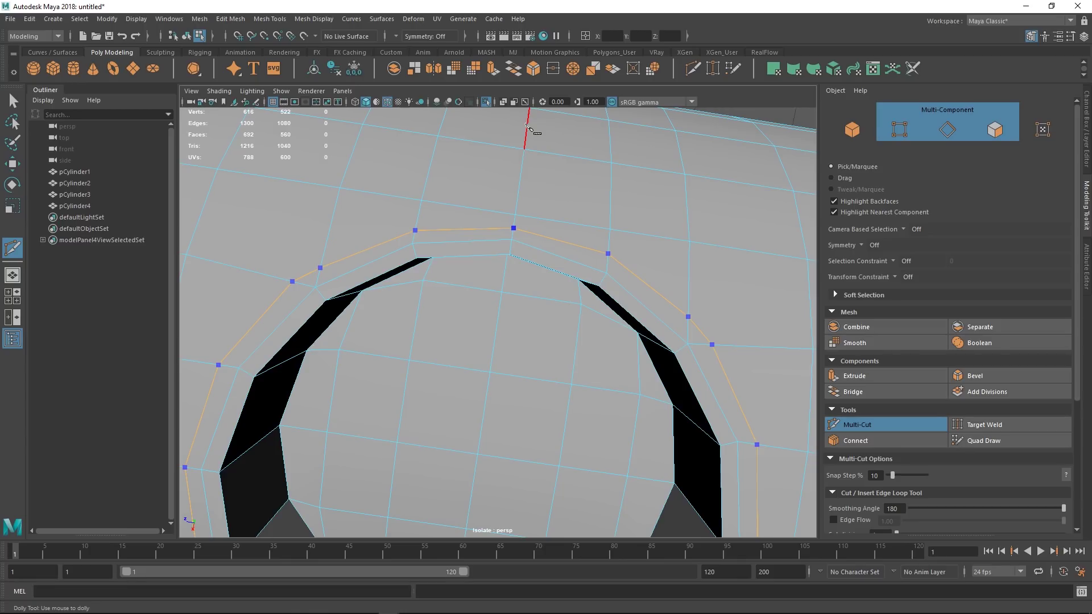
key(Return)
Merge the two neighbouring vertices of the supporting ring at one diagonal corner of the 16-sided opening
alt+right_drag(673, 327, 567, 287)
alt+drag(593, 352, 641, 304)
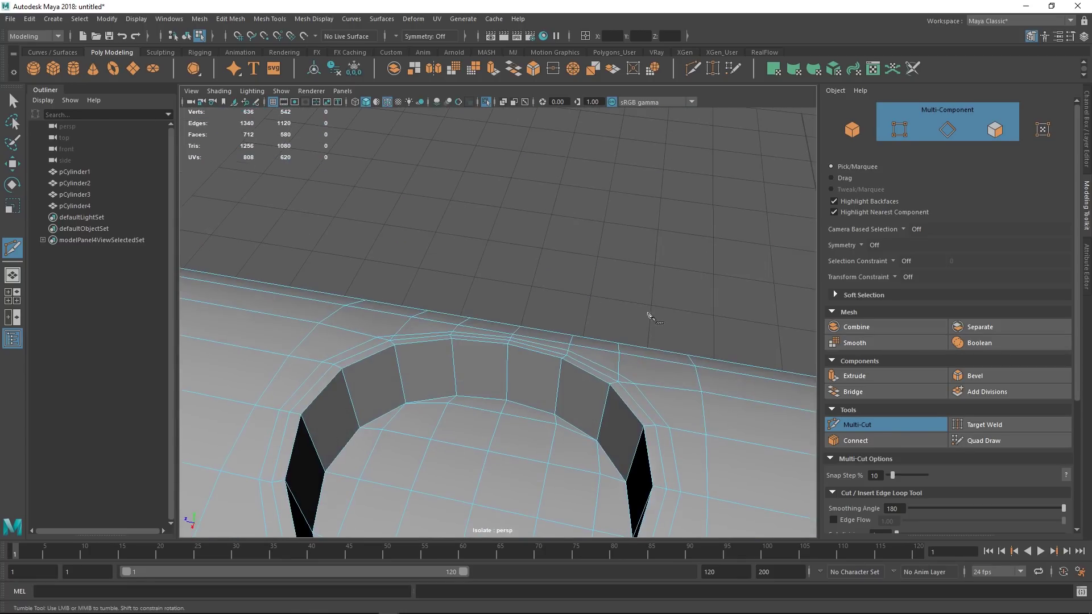
alt+middle_drag(685, 460, 698, 356)
alt+drag(703, 359, 521, 314)
click(545, 346)
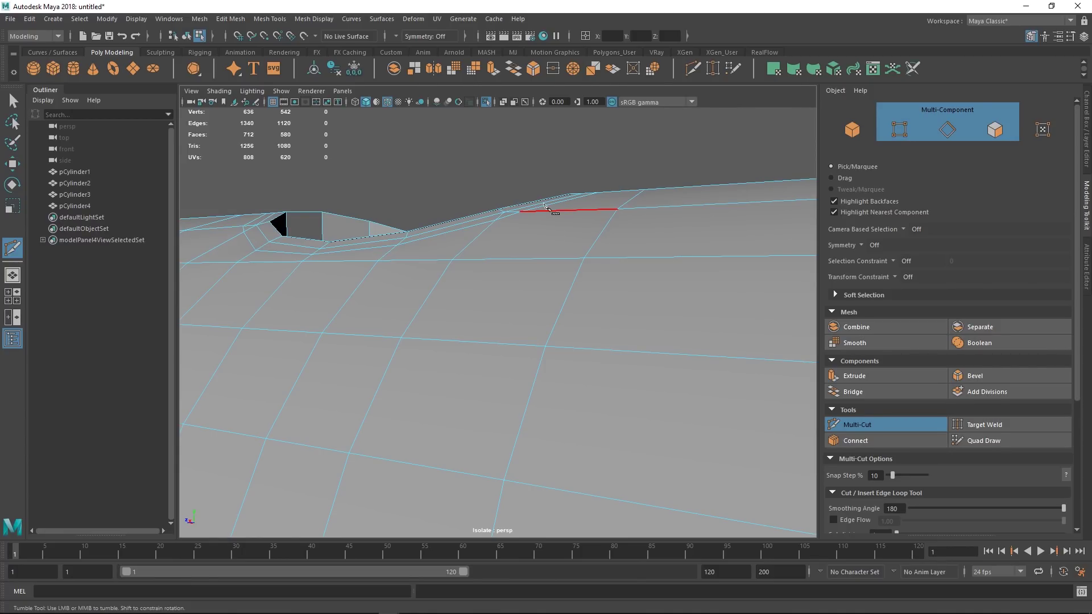
alt+right_drag(551, 311, 653, 317)
alt+drag(653, 317, 540, 343)
key(q)
right_drag(539, 344, 488, 349)
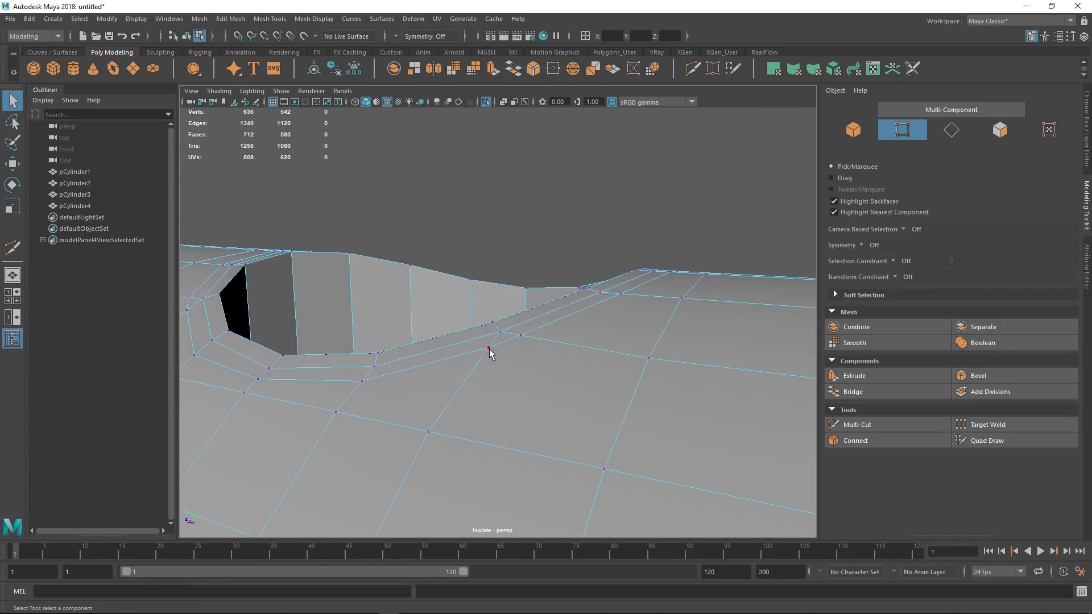
mouse_move(537, 335)
alt+mouse_down()
mouse_move(609, 293)
mouse_move(590, 292)
mouse_move(531, 336)
mouse_move(512, 304)
mouse_move(597, 407)
mouse_move(523, 334)
mouse_move(543, 347)
alt+mouse_up()
shift+right_drag(543, 344, 548, 282)
alt+drag(551, 326, 620, 375)
Merge the doubled supporting-ring vertices at the opening's other diagonal corners and return to object mode
shift+click(412, 328)
key(g)
alt+drag(441, 360, 392, 339)
shift+click(389, 339)
shift+right_drag(389, 339, 381, 324)
alt+drag(380, 324, 414, 378)
right_drag(413, 377, 483, 358)
Turn on the smooth preview of the large cylinder and examine the shape of the 16-sided opening
key(3)
click(439, 165)
scroll(483, 237, down, 2)
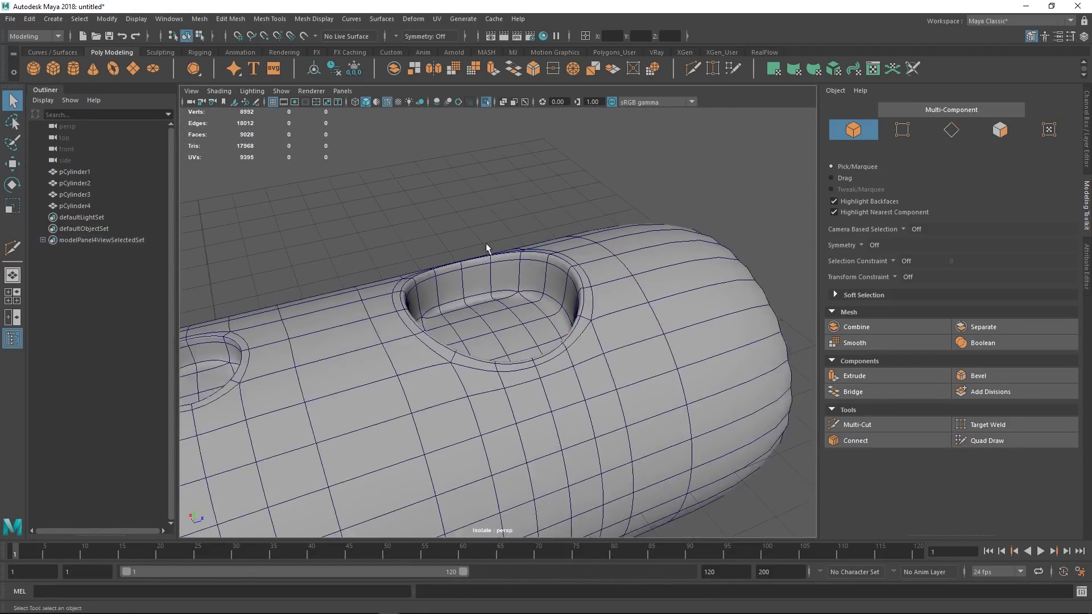
alt+drag(483, 243, 470, 285)
alt+right_drag(470, 285, 719, 343)
alt+middle_drag(718, 343, 551, 349)
scroll(551, 348, up, 2)
alt+drag(557, 368, 632, 390)
click(577, 364)
Compare the unsmoothed and smoothed large cylinder and examine the 16-sided opening's rim from a low angle
key(1)
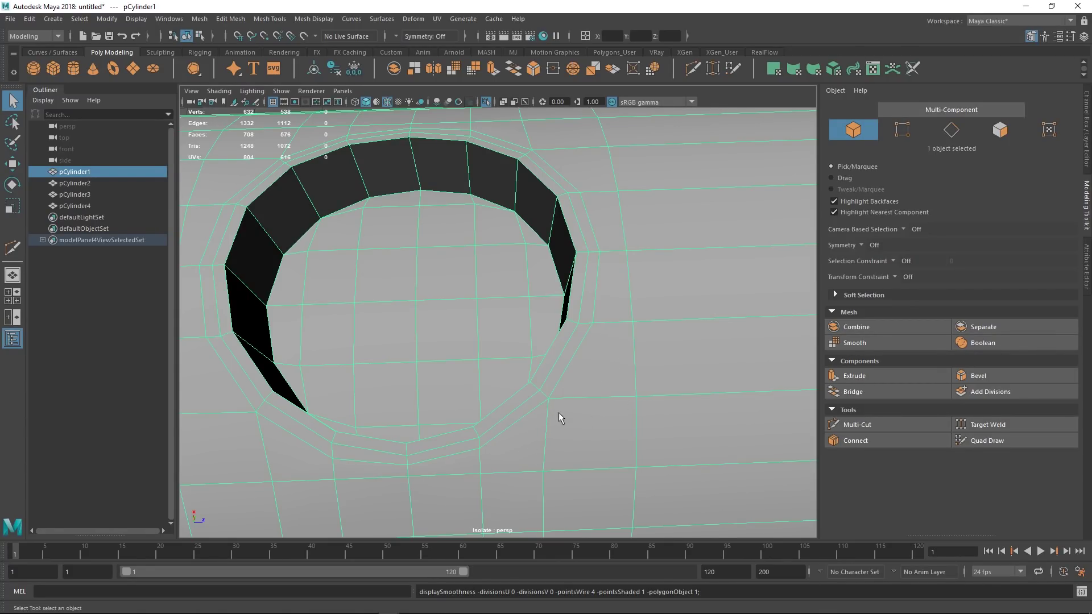
key(3)
alt+drag(537, 374, 535, 345)
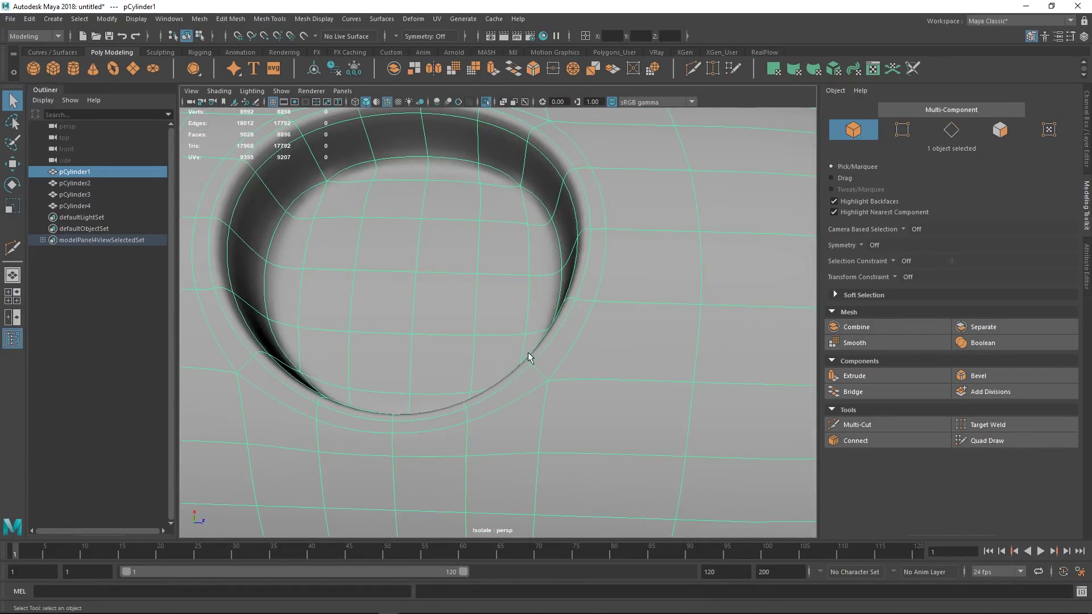
alt+drag(287, 295, 387, 261)
click(603, 252)
alt+right_drag(603, 252, 600, 253)
alt+drag(600, 254, 705, 267)
alt+right_drag(705, 268, 671, 422)
alt+drag(671, 421, 602, 434)
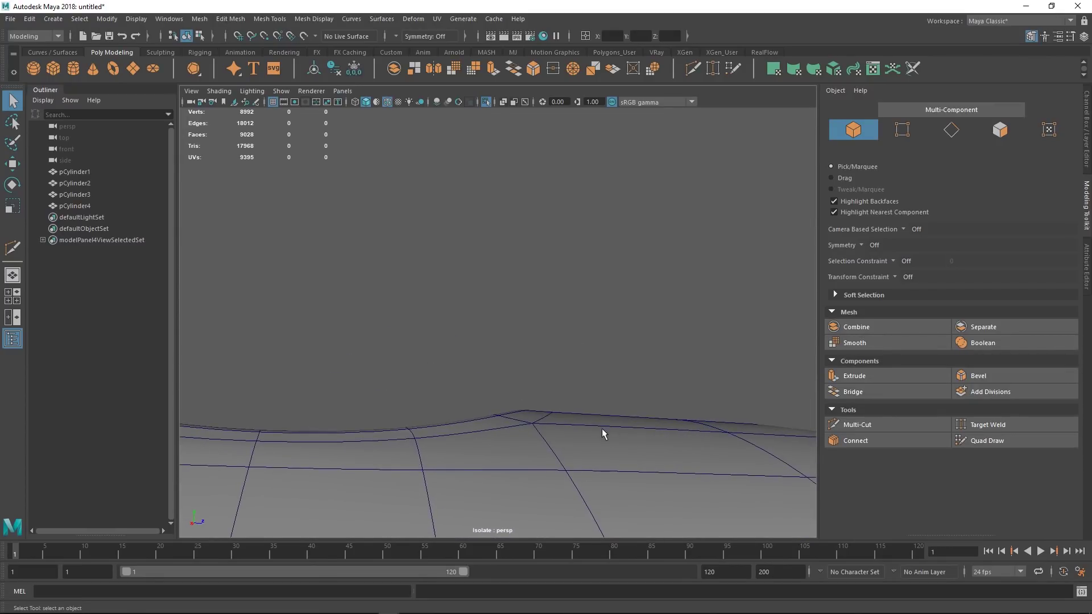
Raise the supporting-ring vertex at one corner of the 16-sided opening slightly, and return to object mode with the smooth preview on
click(602, 434)
alt+drag(521, 341, 538, 320)
right_drag(540, 331, 500, 319)
click(494, 315)
key(w)
drag(495, 278, 496, 274)
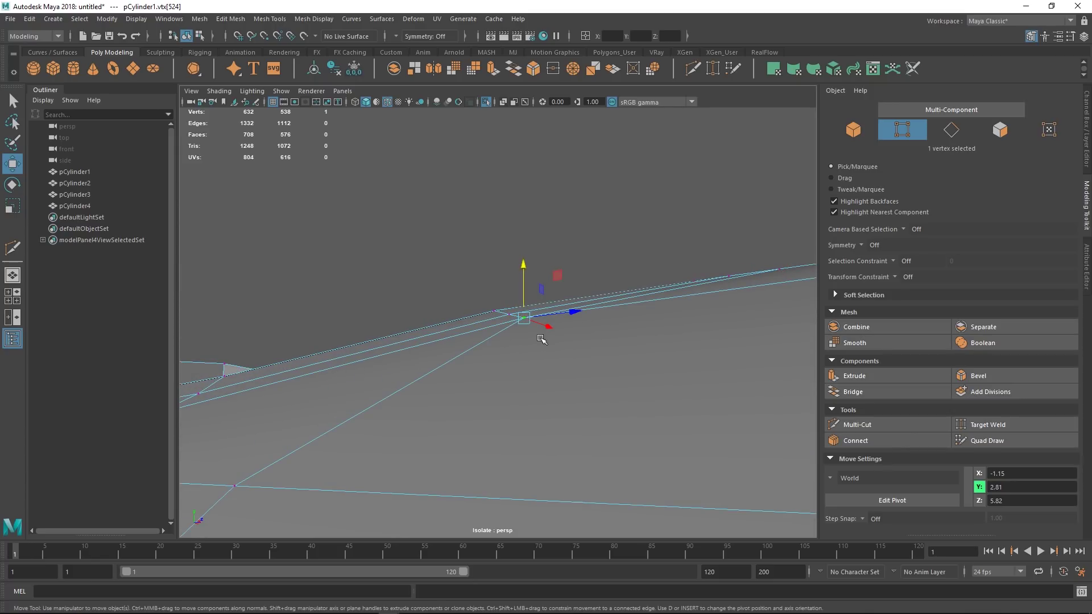
click(618, 310)
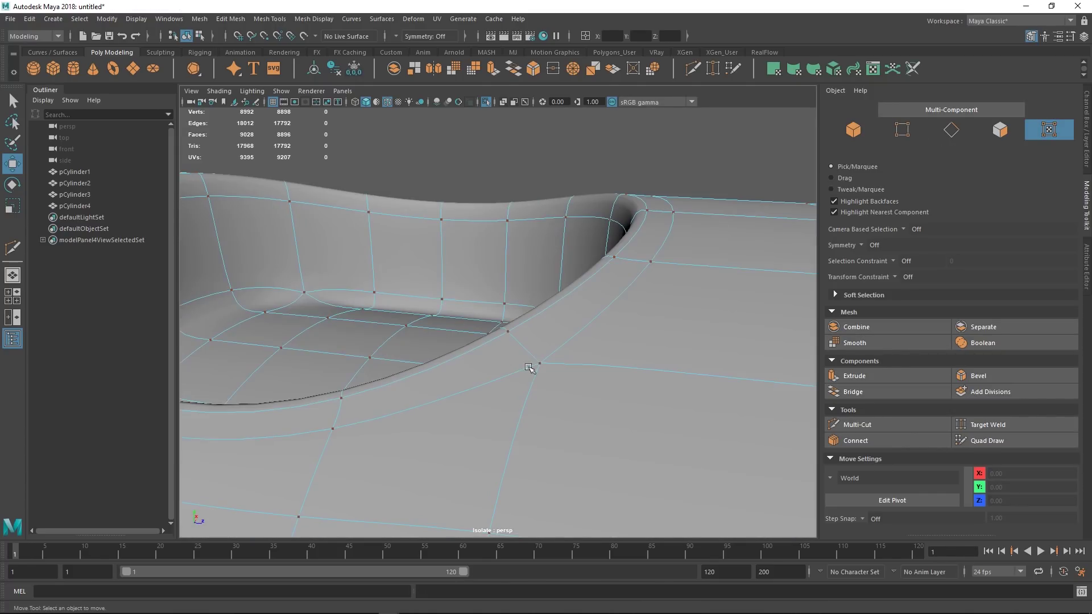
key(F8)
alt+drag(633, 280, 646, 275)
scroll(459, 301, up, 3)
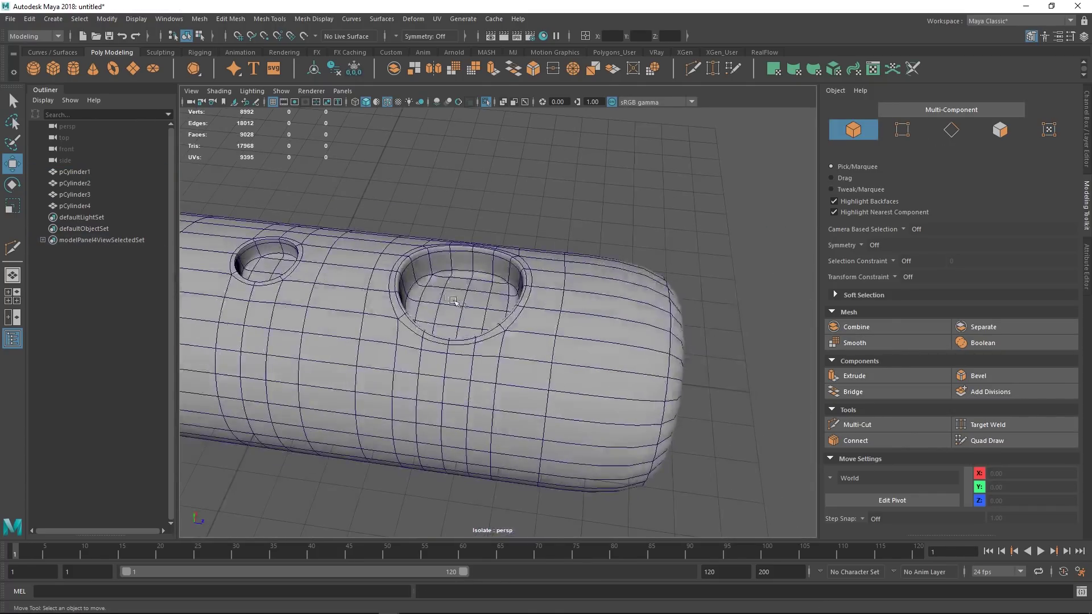
Assign an existing glossy material to the large cylinder and hide the wireframe overlay on the shaded model
right_click(363, 278)
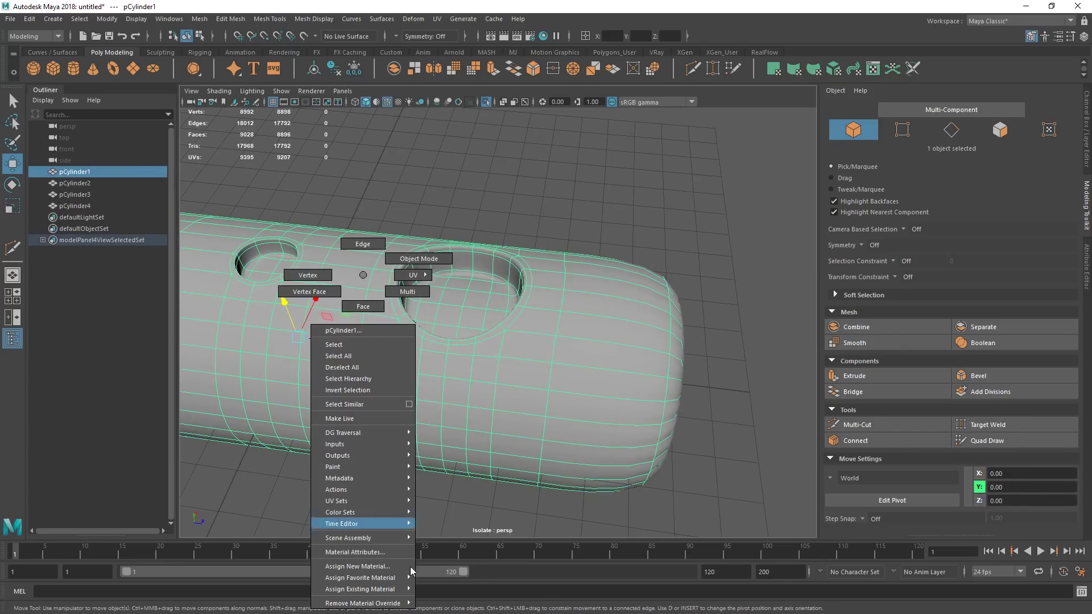
mouse_move(403, 594)
click(440, 589)
click(583, 157)
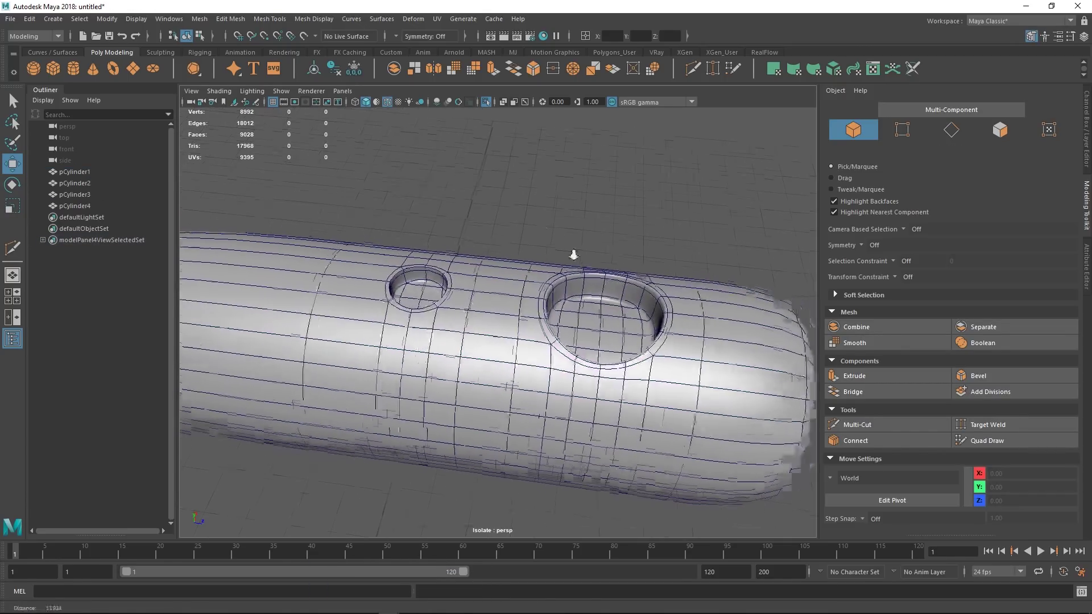
click(387, 102)
alt+drag(448, 168, 593, 341)
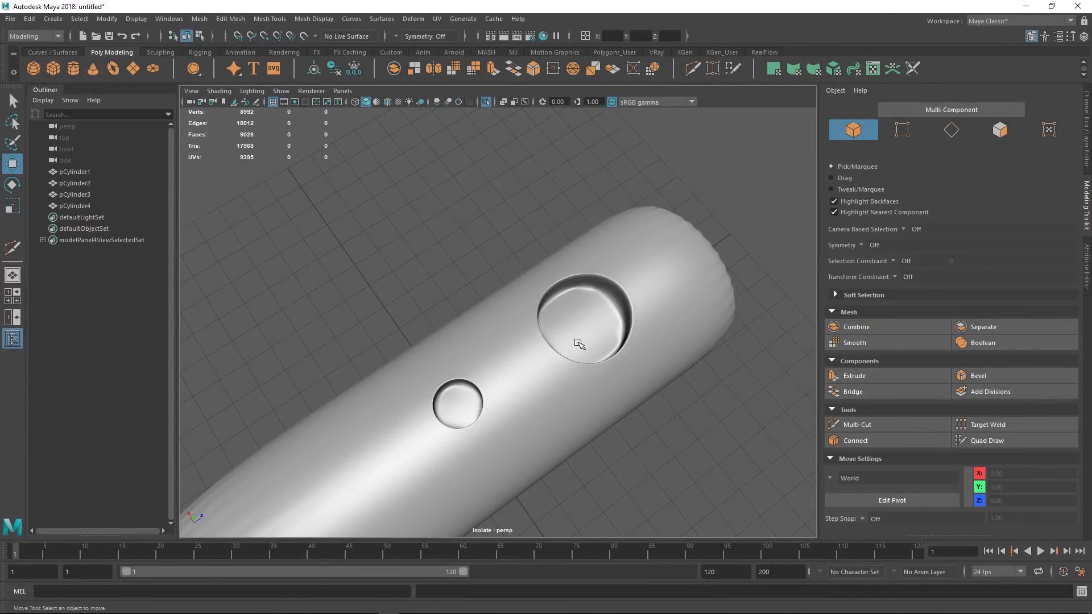
Turn off the smooth preview and examine the unsmoothed large cylinder around its openings from low angles and from above
key(1)
click(660, 315)
alt+drag(698, 265, 551, 283)
alt+middle_drag(551, 283, 600, 267)
alt+right_drag(599, 267, 585, 325)
alt+drag(586, 324, 474, 261)
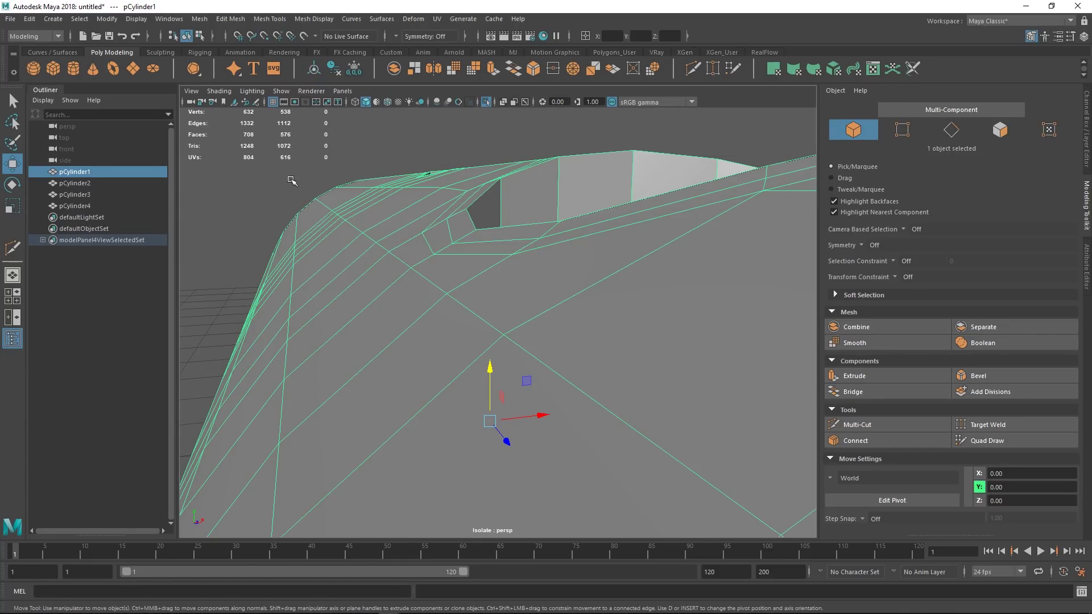
alt+drag(505, 276, 481, 287)
alt+drag(423, 206, 440, 228)
alt+right_drag(443, 212, 418, 207)
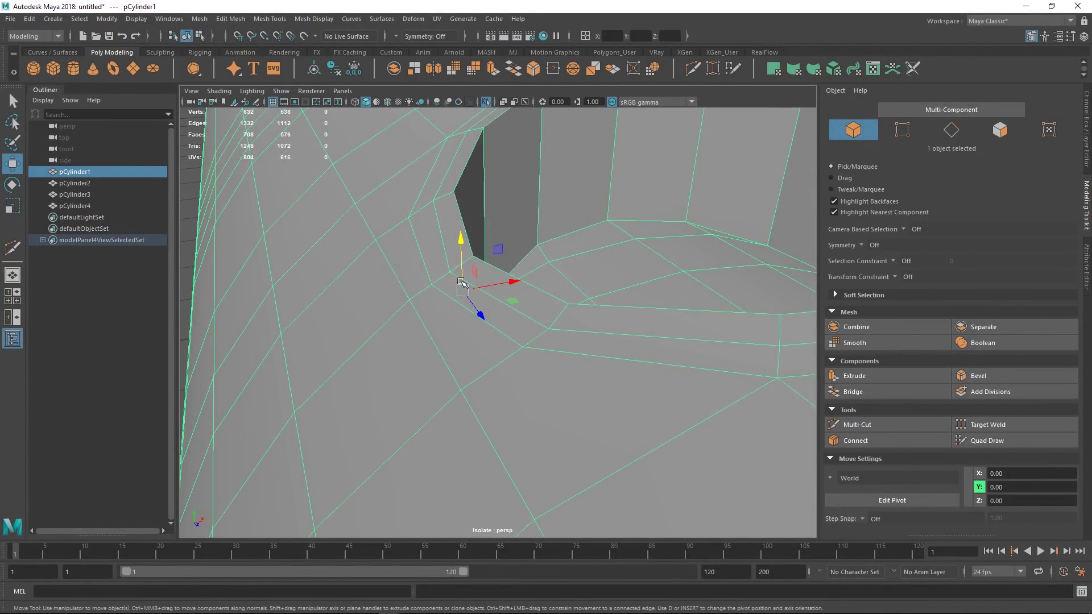
alt+right_drag(452, 282, 412, 276)
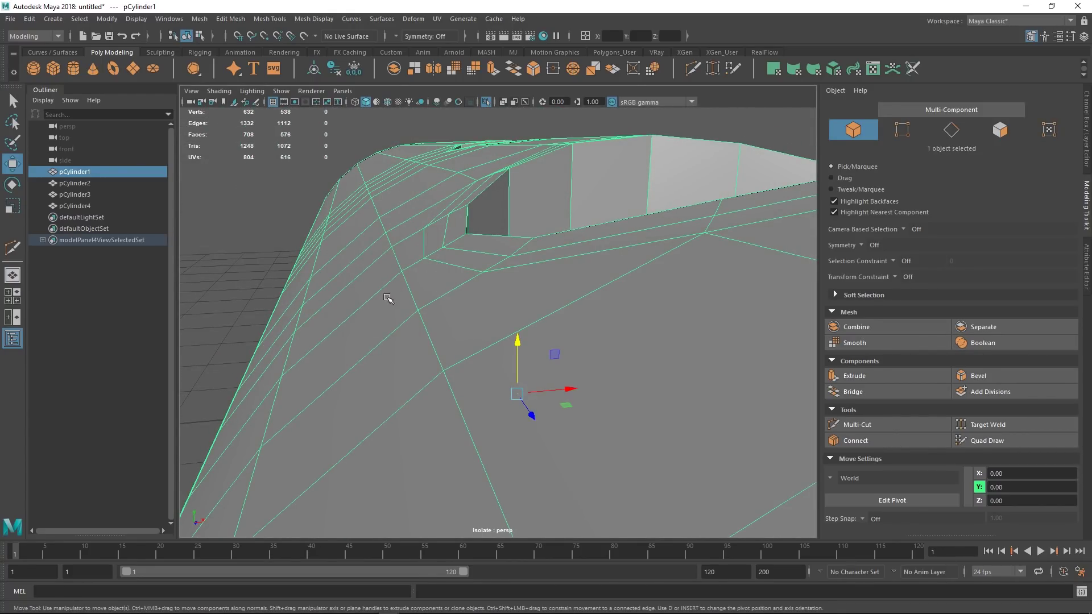
alt+right_drag(447, 263, 370, 217)
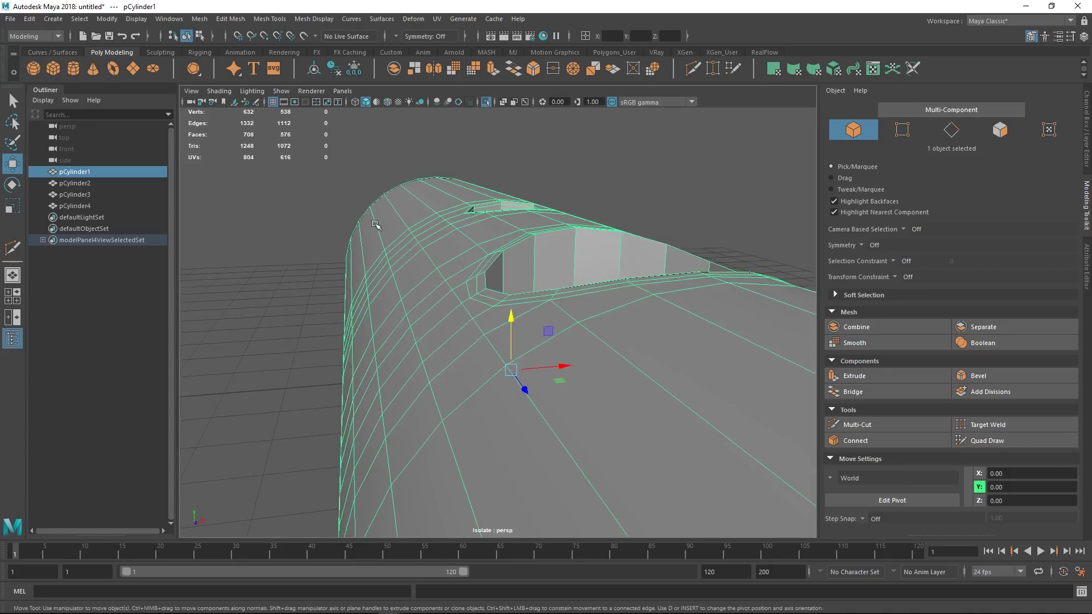
alt+drag(370, 217, 634, 142)
click(633, 142)
alt+right_drag(633, 142, 478, 225)
alt+drag(479, 225, 681, 279)
alt+right_drag(681, 279, 556, 307)
alt+drag(617, 366, 639, 372)
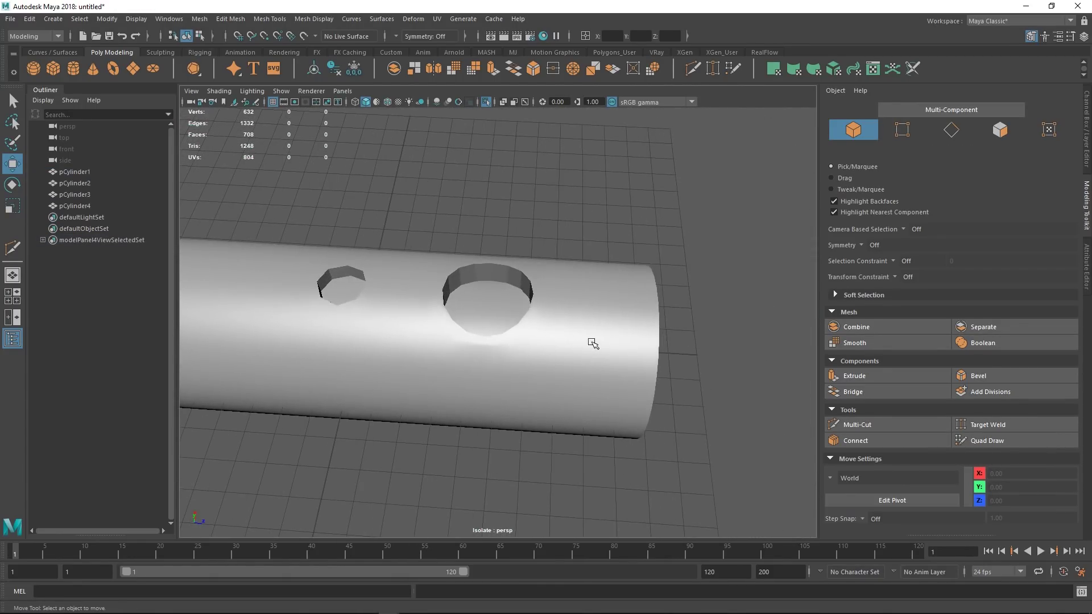
Delete all faces of both end caps of the large cylinder and return to object mode
click(589, 344)
key(F11)
alt+right_drag(614, 329, 623, 308)
drag(672, 207, 589, 509)
ctrl+drag(573, 192, 510, 452)
alt+middle_drag(238, 301, 577, 293)
shift+drag(515, 227, 460, 398)
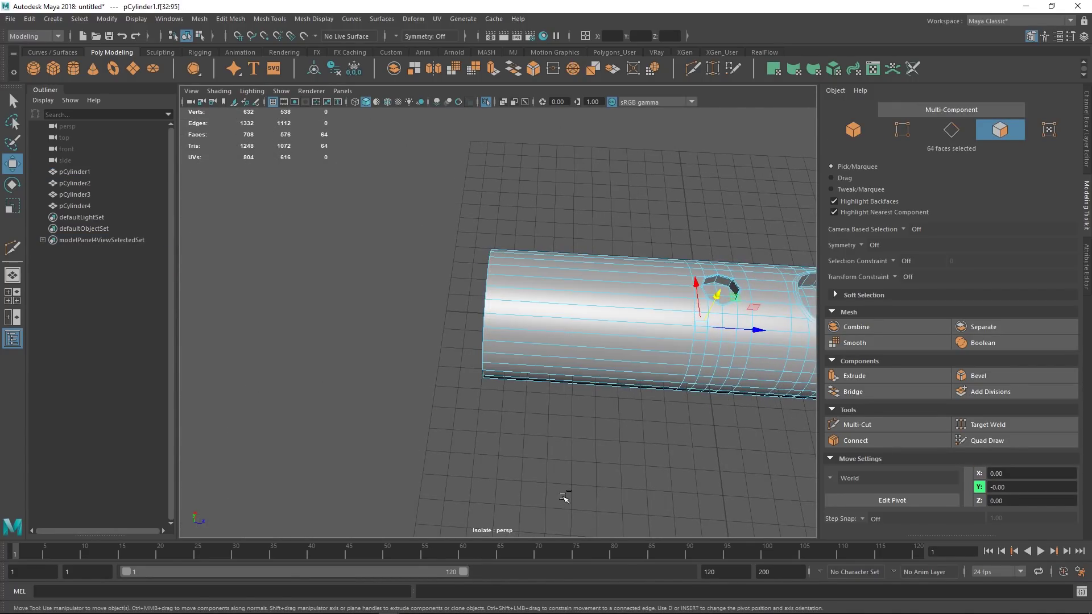
key(Delete)
alt+drag(560, 500, 558, 291)
key(q)
key(F8)
click(534, 246)
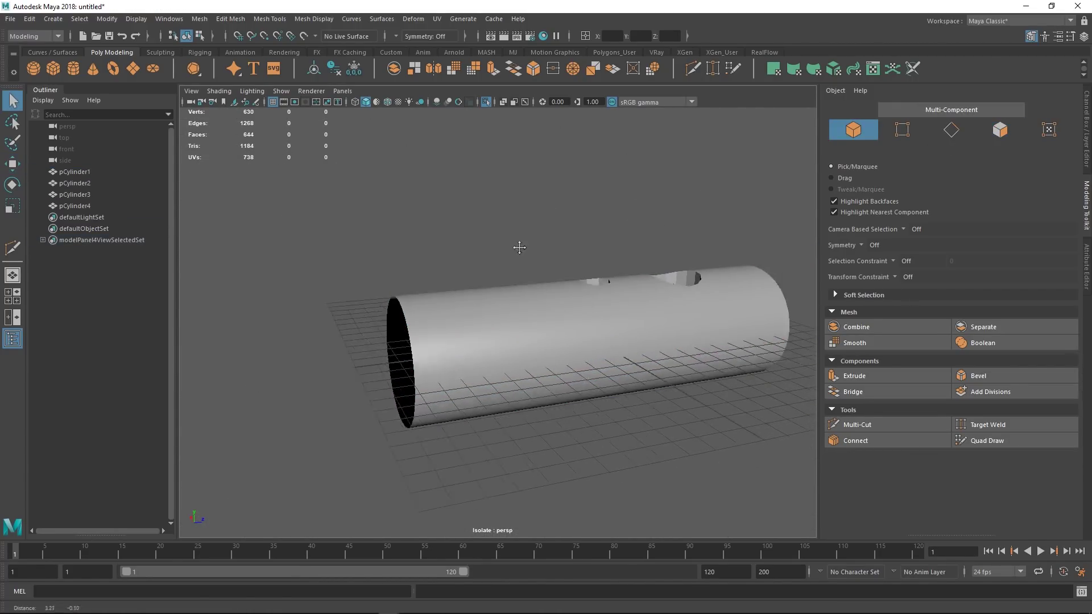
End the isolation of the large cylinder to show the 8-sided and 16-sided cylinders again
alt+drag(534, 246, 538, 273)
alt+right_drag(538, 273, 569, 271)
alt+middle_drag(568, 271, 505, 313)
click(493, 259)
alt+middle_drag(494, 258, 518, 308)
key(ctrl+1)
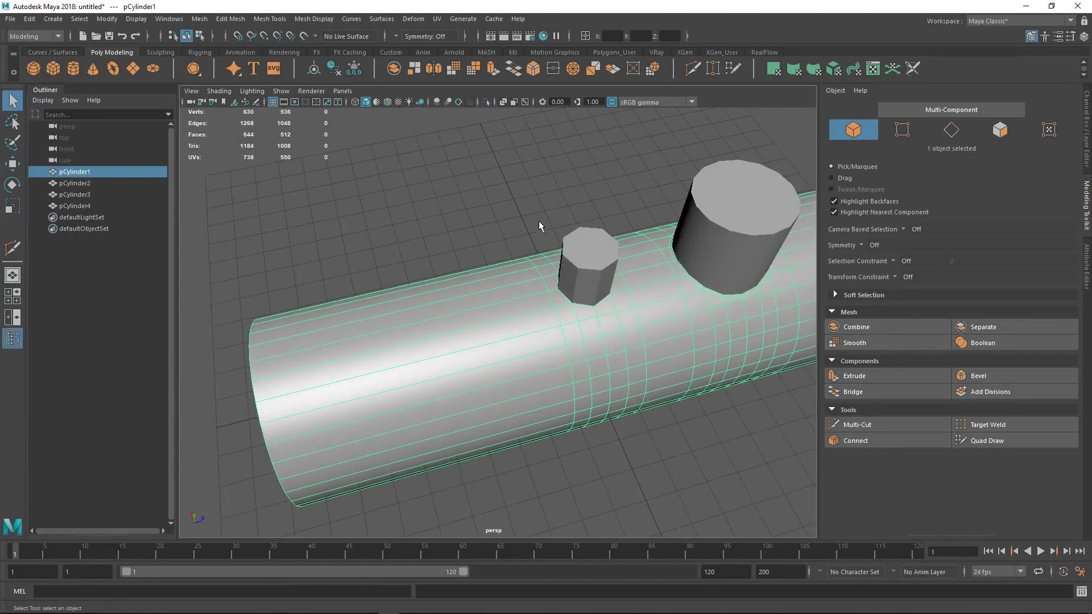
Duplicate the 16-sided cylinder and move the copy along the large cylinder to the uncut section beyond the 8-sided one
click(715, 213)
key(ctrl+d)
key(w)
drag(787, 227, 381, 349)
click(514, 358)
alt+middle_drag(514, 358, 591, 344)
alt+right_drag(591, 344, 637, 378)
alt+drag(636, 378, 539, 322)
click(507, 297)
shift+middle_drag(538, 321, 568, 319)
click(650, 249)
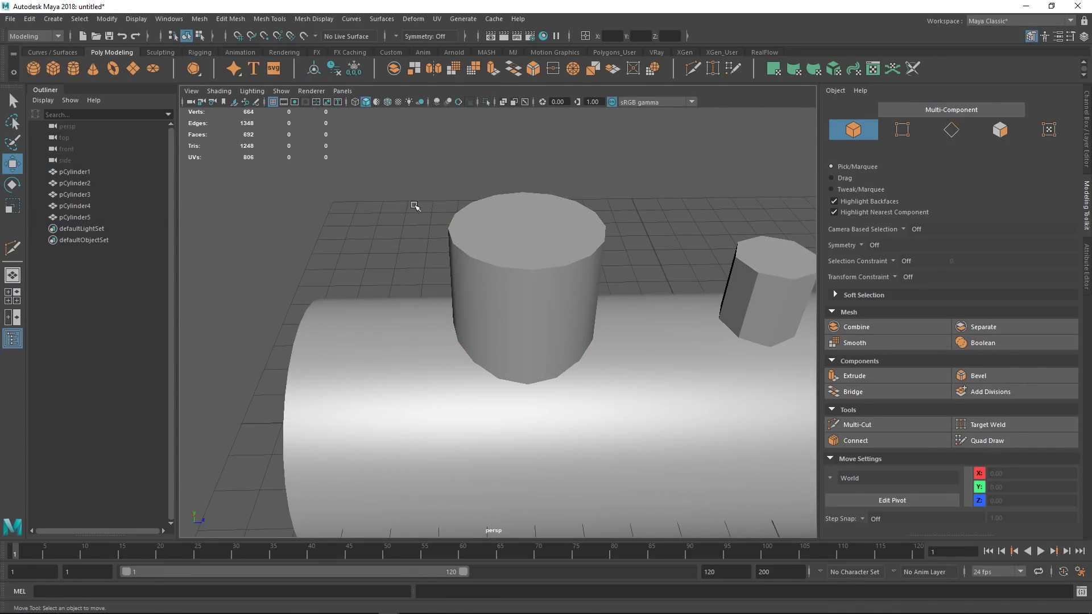
Show the wireframe overlay and insert an edge loop around the large cylinder on either side of the copied 16-sided cylinder with Multi-Cut
click(387, 101)
alt+middle_drag(532, 262, 483, 182)
alt+right_drag(482, 183, 584, 341)
click(561, 309)
scroll(588, 297, up, 2)
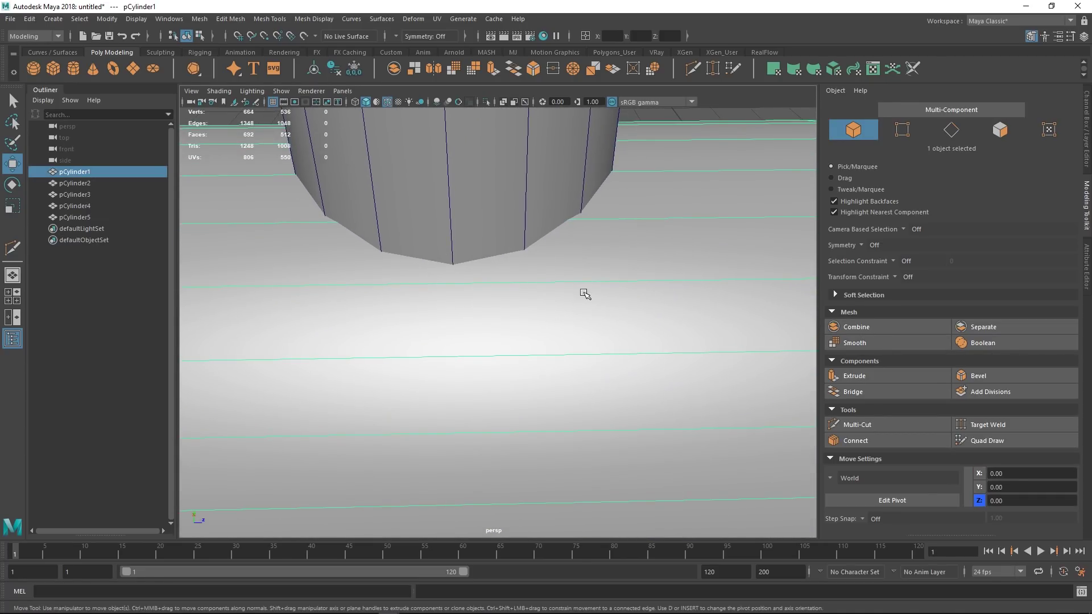
alt+middle_drag(588, 297, 613, 305)
key(q)
alt+right_drag(614, 262, 569, 281)
alt+middle_drag(569, 281, 527, 299)
alt+drag(527, 299, 543, 268)
shift+right_drag(543, 267, 554, 287)
ctrl+click(575, 226)
alt+middle_drag(432, 260, 531, 269)
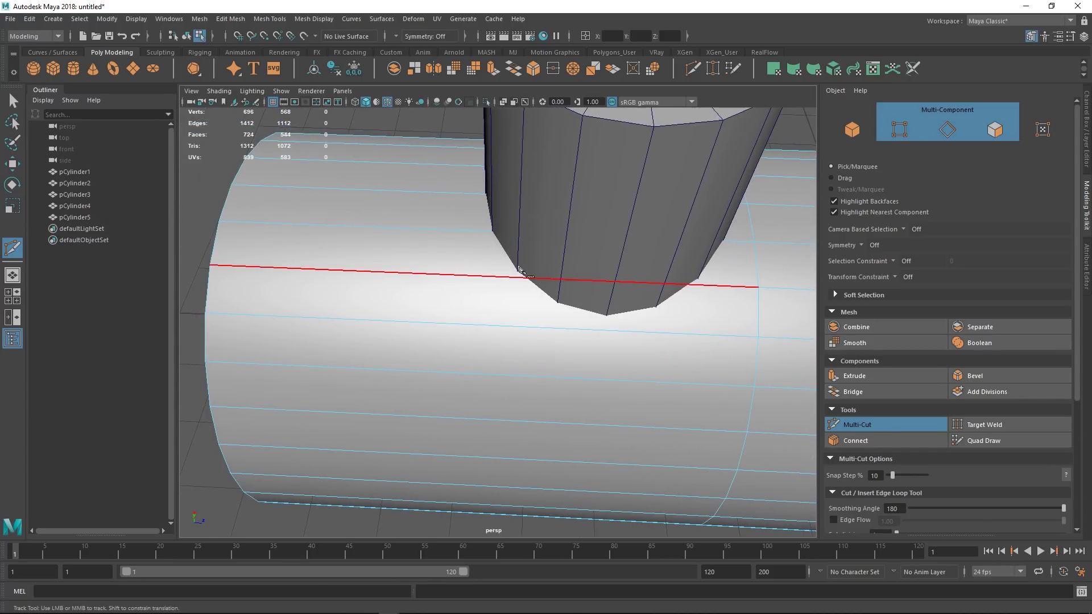
ctrl+click(451, 221)
Insert another edge loop around the large cylinder, aligned with the middle edge of the copied 16-sided cylinder
alt+drag(453, 234, 541, 285)
alt+middle_drag(541, 285, 499, 286)
scroll(503, 283, up, 3)
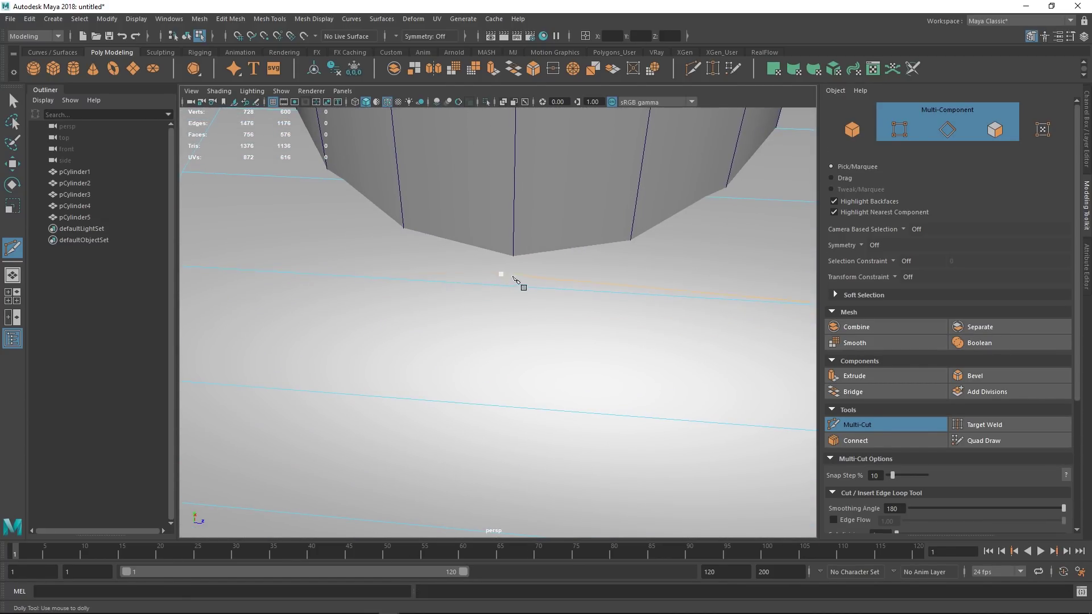
ctrl+click(507, 279)
scroll(514, 307, down, 4)
Start a Multi-Cut outline on the large cylinder, placing points at the copied 16-sided cylinder's corners and at crossed edges
alt+drag(522, 336, 486, 324)
scroll(570, 294, down, 3)
alt+right_drag(542, 303, 701, 377)
alt+middle_drag(520, 313, 633, 331)
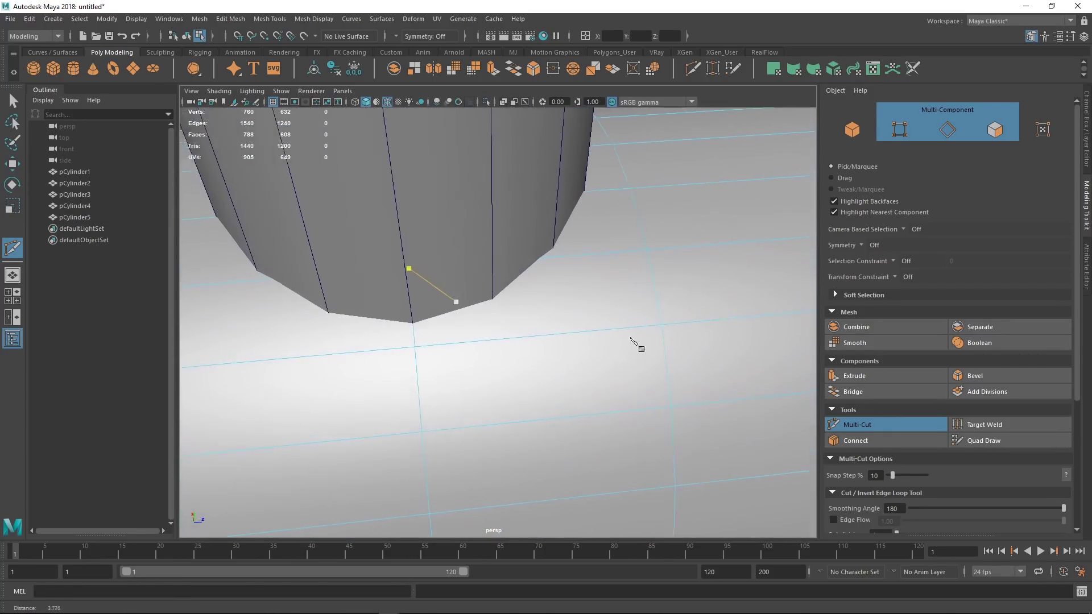
alt+drag(633, 332, 458, 319)
alt+right_drag(458, 319, 534, 283)
scroll(462, 289, up, 3)
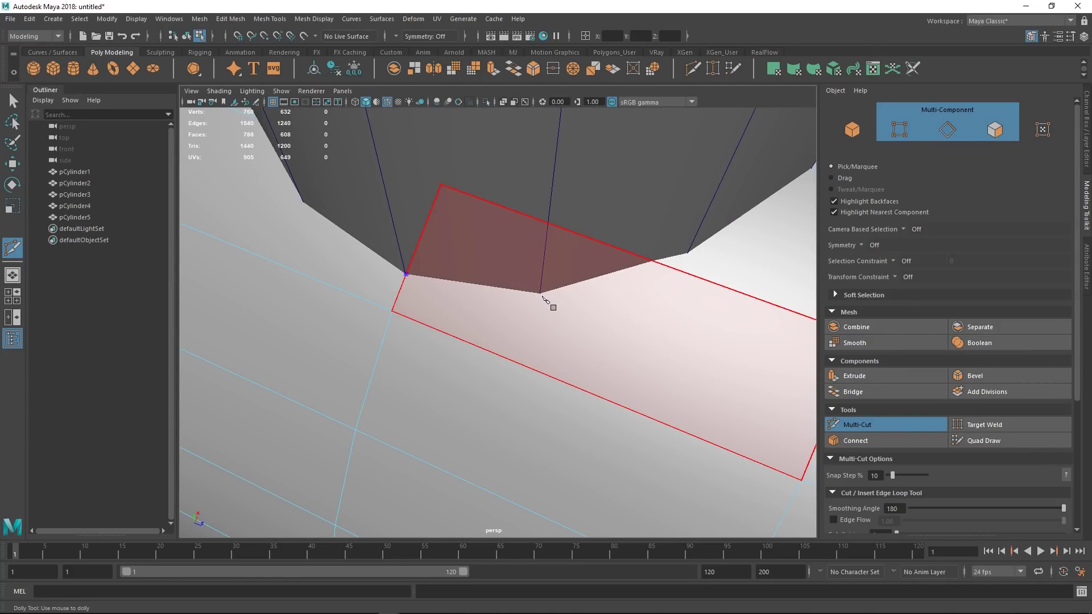
alt+middle_drag(690, 264, 632, 284)
alt+drag(640, 300, 519, 282)
click(516, 272)
scroll(604, 181, down, 3)
alt+drag(604, 180, 369, 175)
alt+right_drag(580, 299, 506, 335)
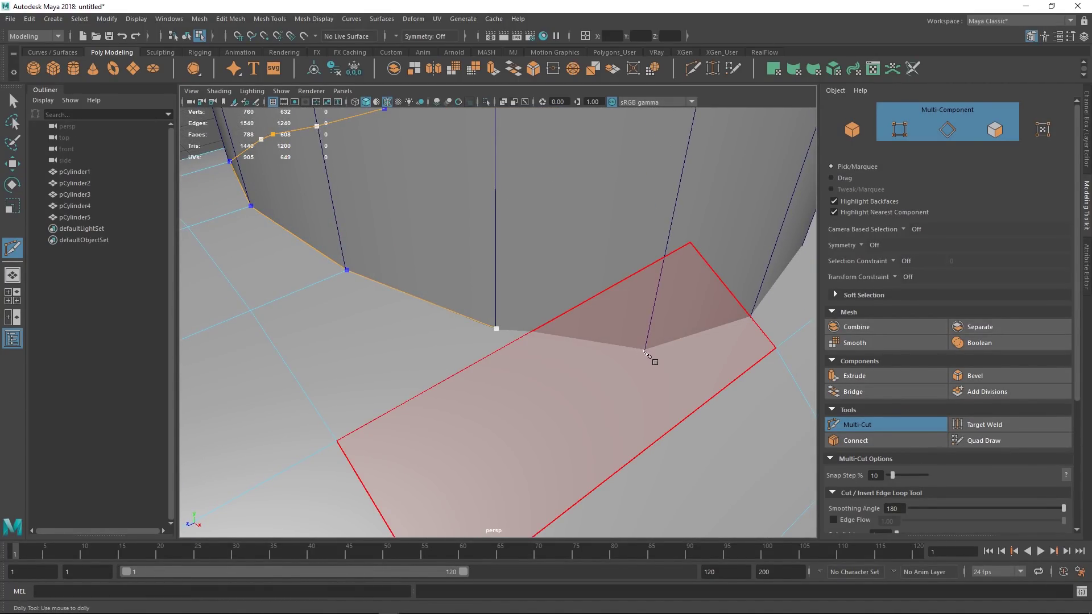
Continue the Multi-Cut outline around the remaining corners of the 16-sided copy, close it at its starting point and complete the cut
alt+drag(648, 356, 540, 317)
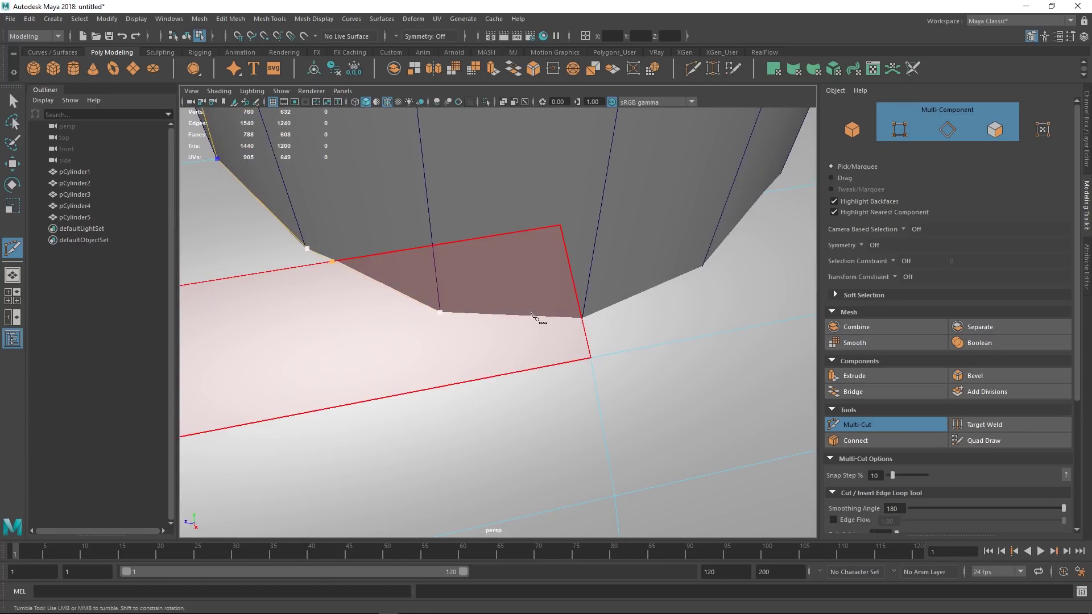
click(582, 318)
alt+middle_drag(581, 318, 477, 319)
alt+drag(608, 321, 543, 300)
alt+middle_drag(520, 316, 446, 303)
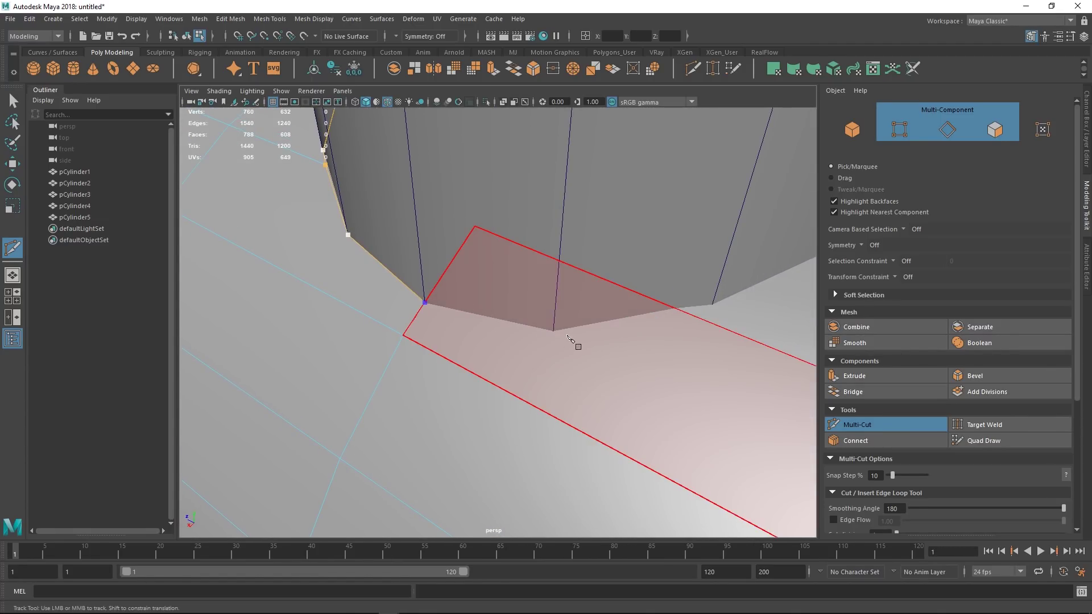
click(554, 331)
alt+middle_drag(554, 331, 518, 330)
alt+drag(645, 330, 545, 383)
click(559, 326)
click(682, 390)
alt+drag(682, 393, 663, 441)
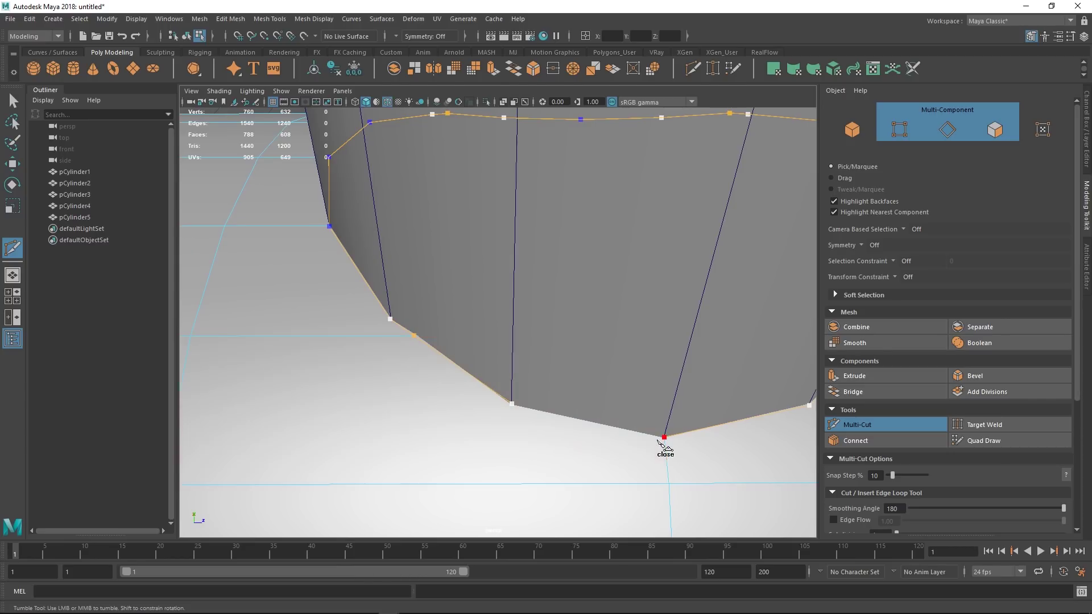
alt+right_drag(671, 448, 461, 349)
alt+drag(462, 350, 510, 373)
key(q)
Isolate the large cylinder, delete the twelve faces inside the new 16-sided outline and return to object mode
key(F8)
key(ctrl+1)
alt+drag(434, 370, 530, 310)
key(F11)
click(513, 407)
mouse_move(535, 428)
mouse_down()
mouse_move(524, 445)
mouse_move(516, 255)
mouse_up()
mouse_move(540, 220)
mouse_down()
mouse_move(570, 404)
mouse_move(554, 426)
mouse_up()
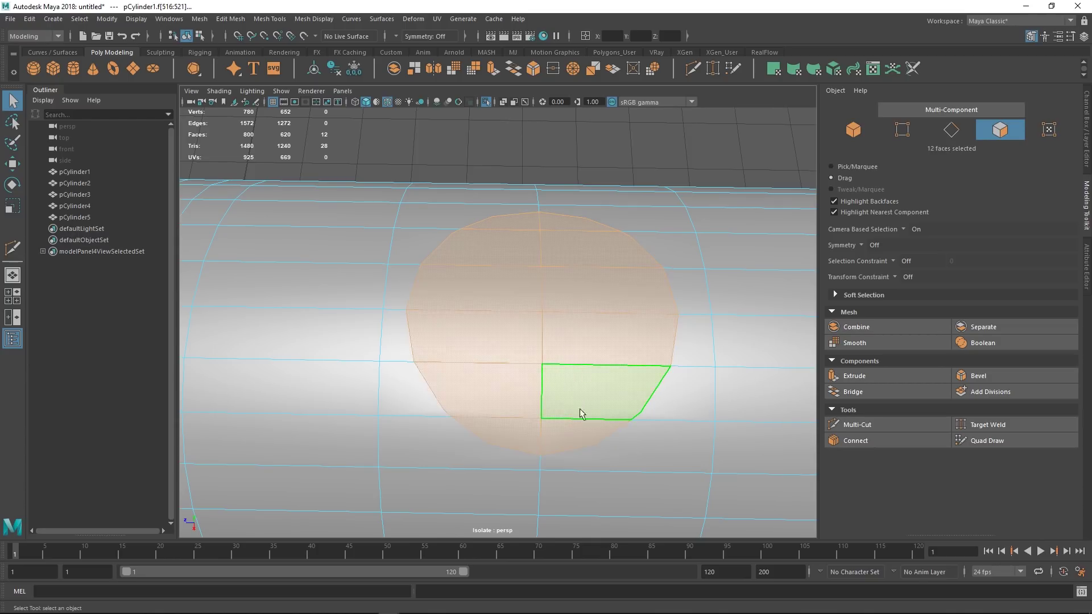
alt+right_drag(574, 411, 504, 324)
alt+drag(504, 324, 505, 295)
key(Delete)
alt+drag(570, 317, 496, 371)
right_drag(496, 370, 555, 307)
click(602, 183)
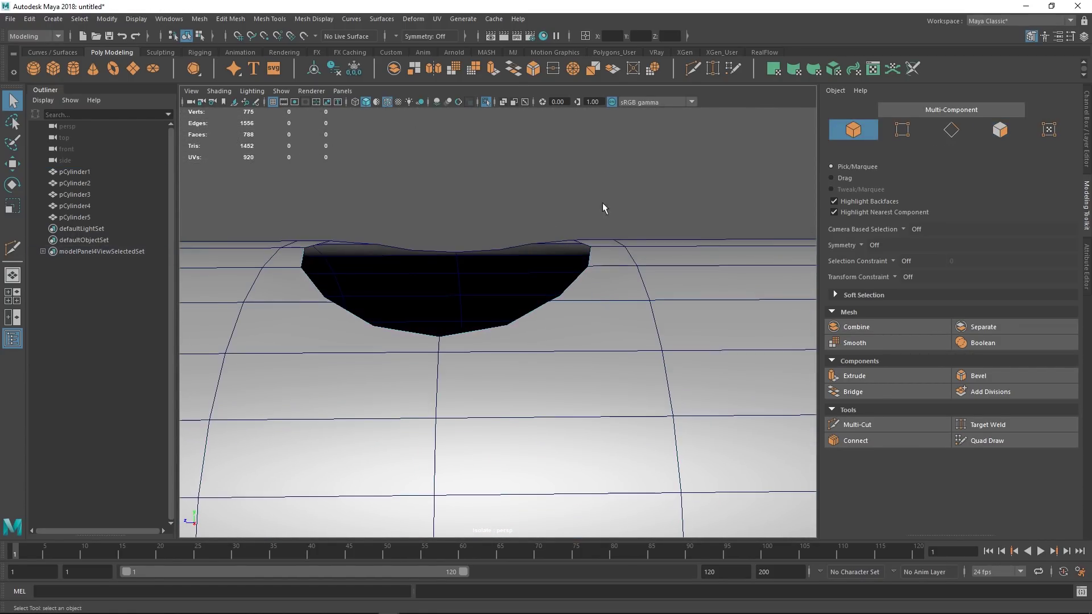
Show the other cylinders again and examine how the new opening's rim lines up with the corners of the 16-sided copy
key(ctrl+1)
alt+right_drag(596, 349, 506, 307)
alt+drag(506, 307, 474, 330)
alt+right_drag(474, 330, 544, 365)
click(534, 379)
alt+middle_drag(441, 351, 364, 321)
alt+right_drag(392, 324, 490, 351)
alt+drag(490, 351, 472, 343)
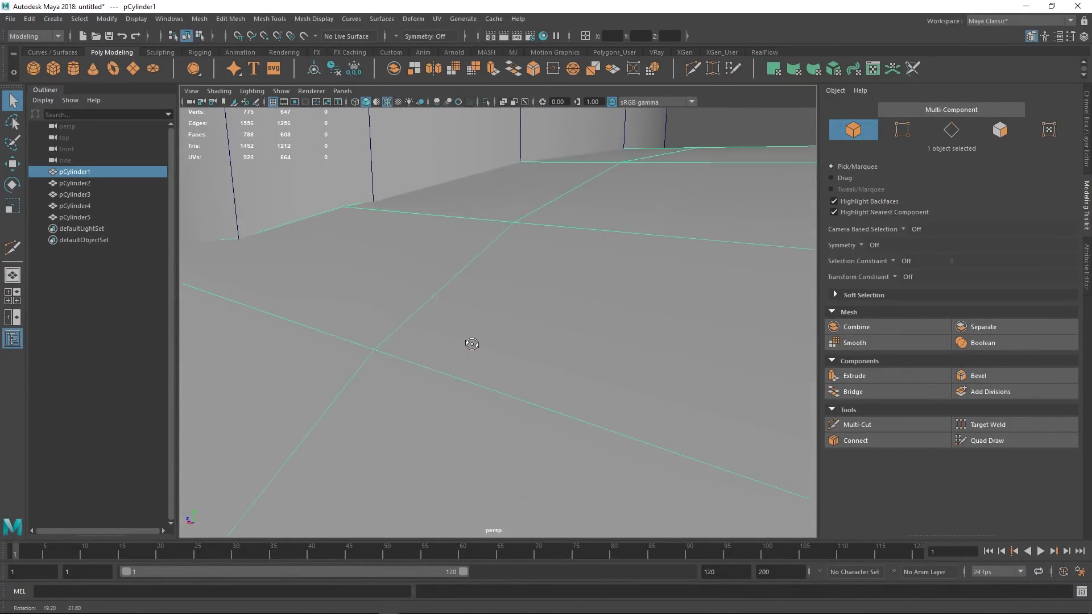
alt+middle_drag(472, 343, 531, 370)
alt+right_drag(483, 311, 511, 323)
Undo the deletion of the faces inside the 16-sided outline, then show all objects and return to object mode
key(ctrl+z)
key(ctrl+z)
key(ctrl+z)
key(ctrl+z)
key(ctrl+z)
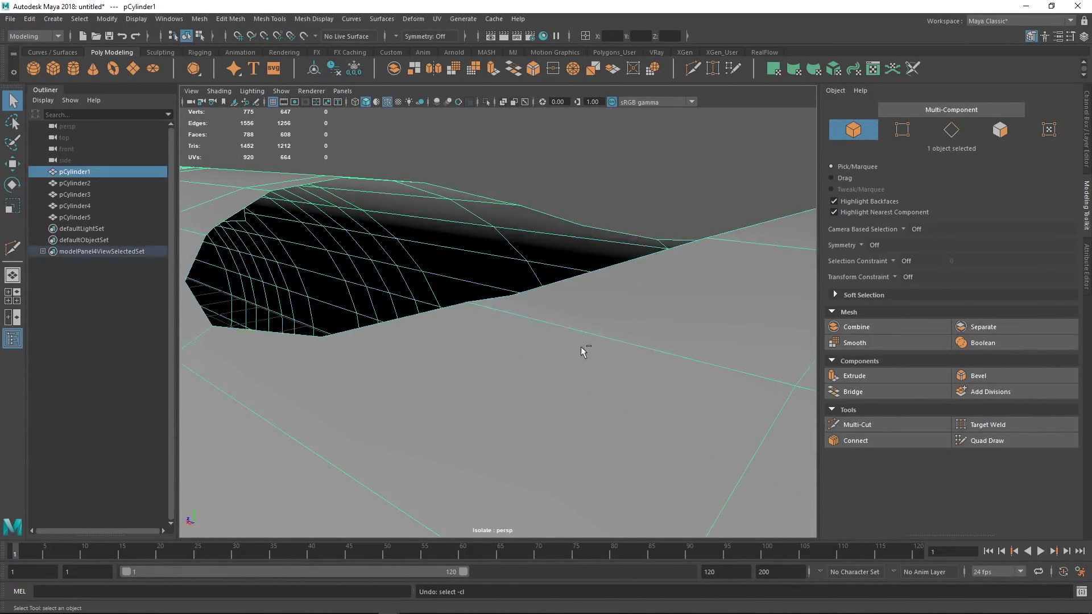
key(ctrl+z)
key(ctrl+1)
alt+right_drag(555, 336, 509, 275)
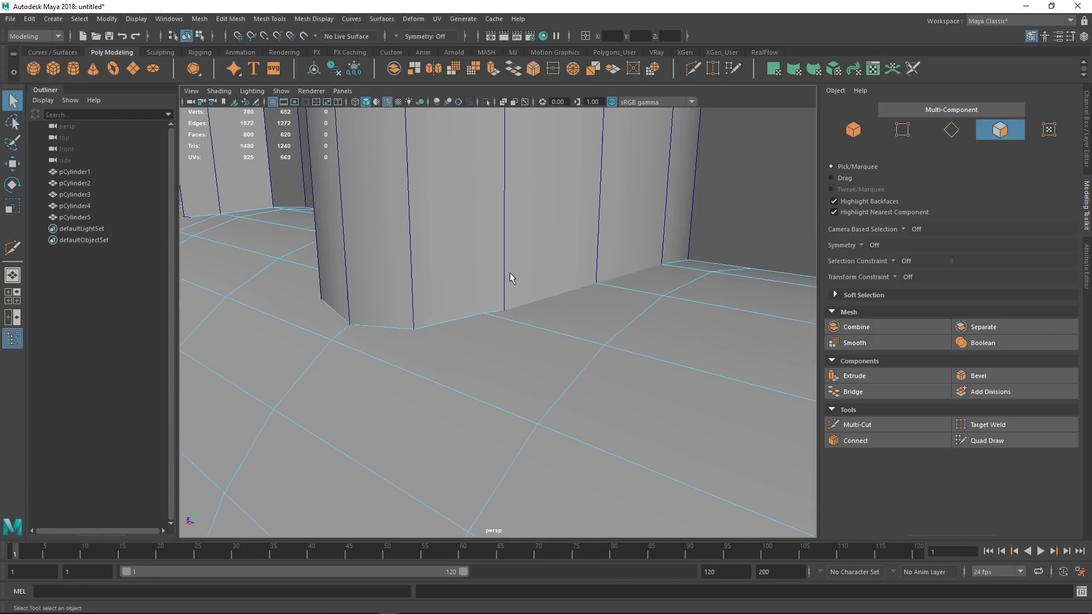
key(F8)
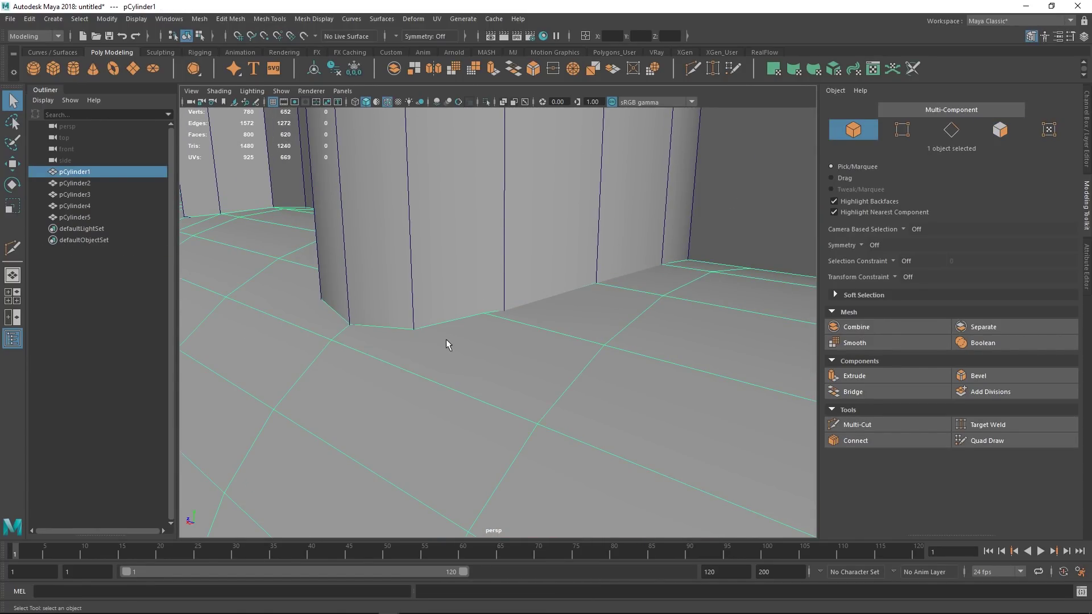
Set the transform constraint to Surface Slide and slide the misplaced outline vertex onto the nearest corner of the 16-sided copy
alt+middle_drag(498, 316, 509, 338)
alt+right_drag(509, 338, 534, 377)
key(F9)
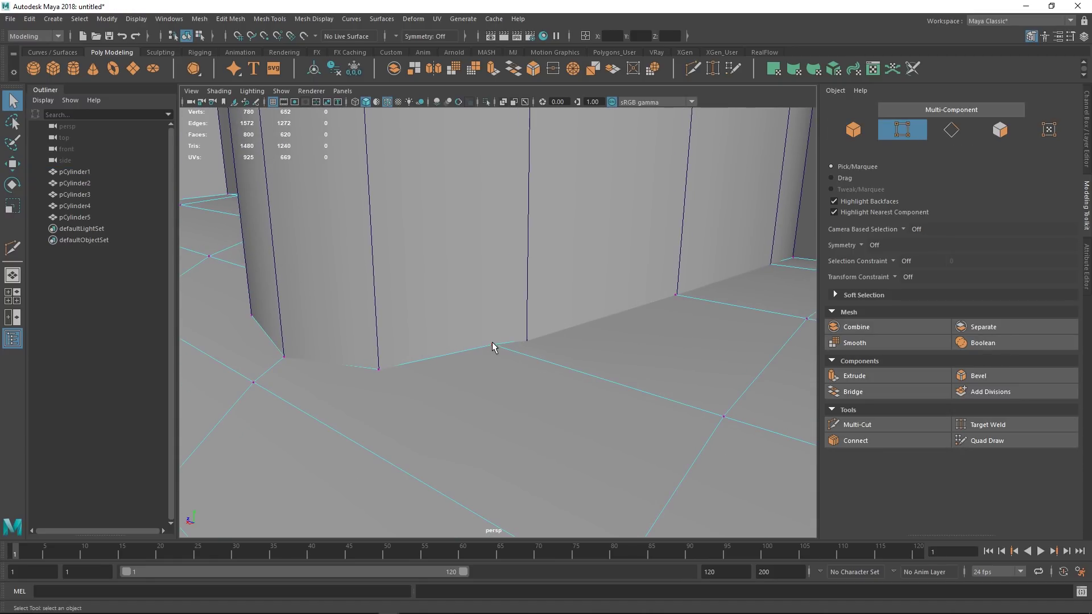
click(492, 344)
key(w)
click(894, 277)
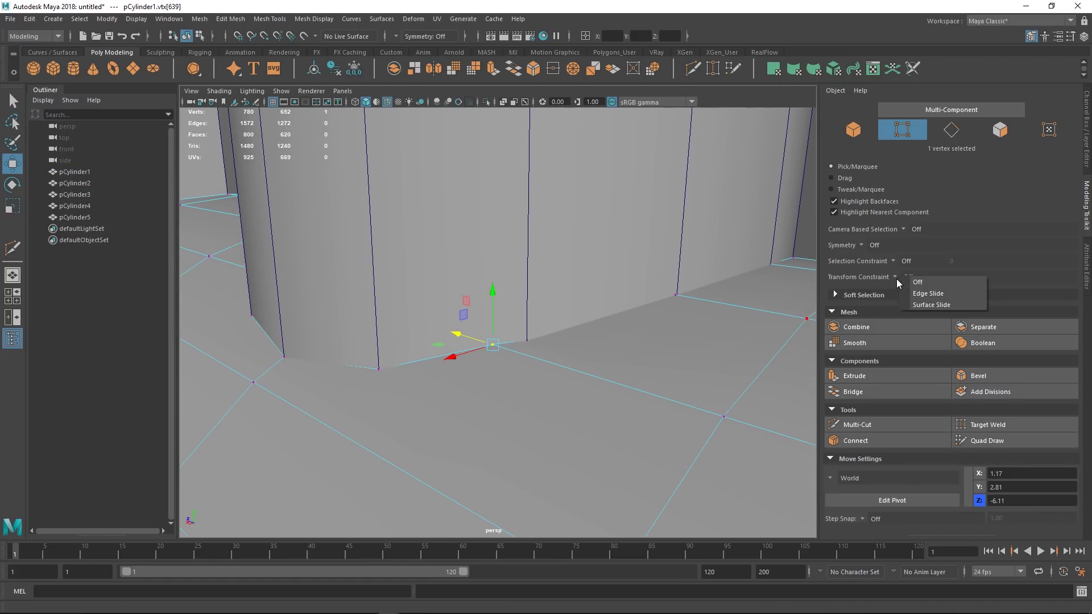
click(917, 306)
drag(494, 346, 549, 427)
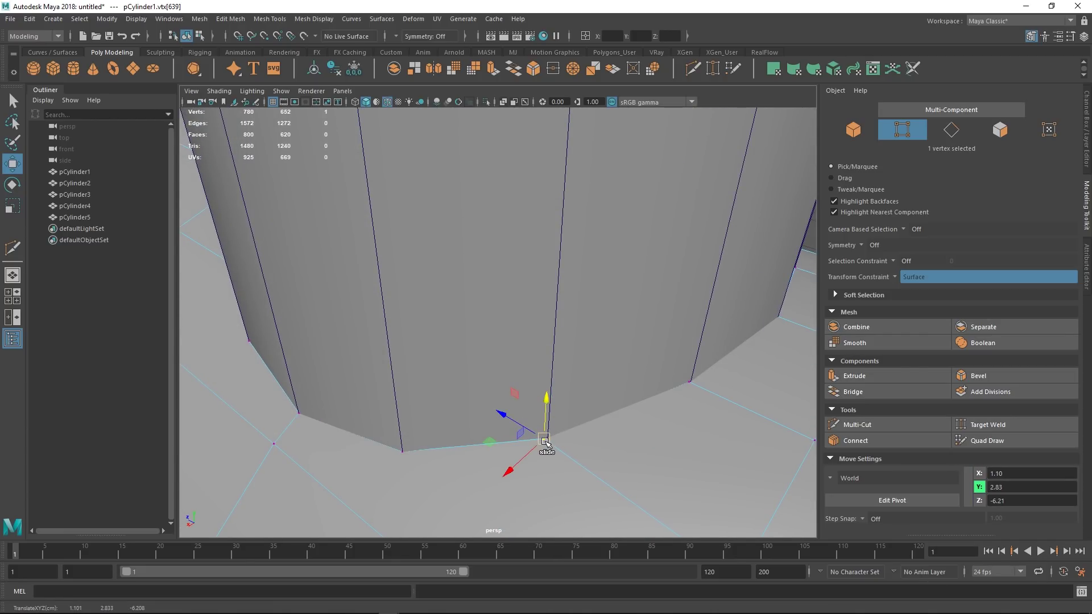
alt+drag(458, 410, 515, 372)
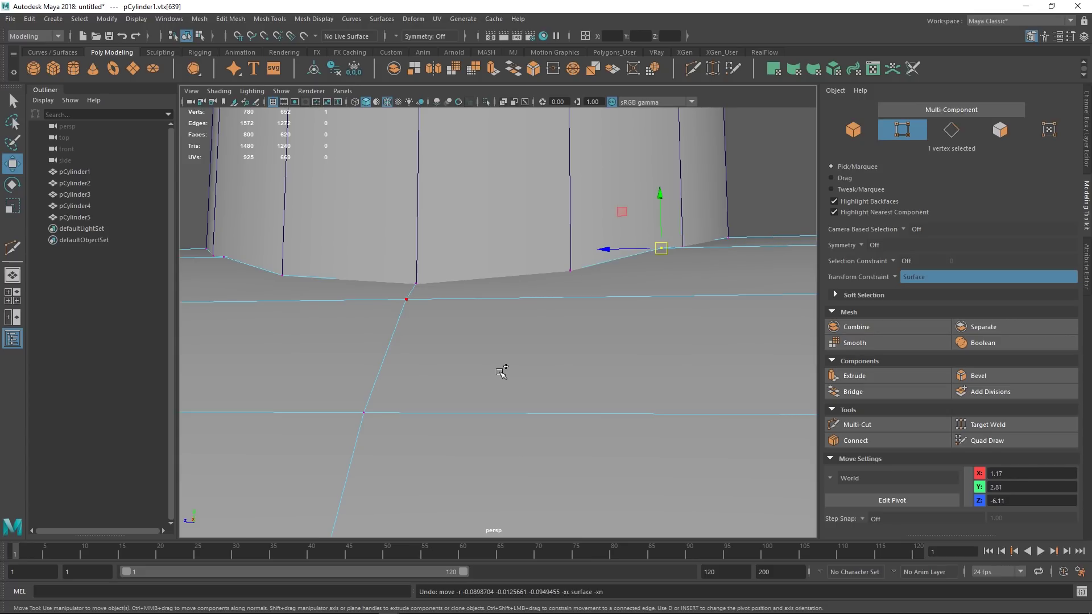
alt+drag(372, 300, 561, 345)
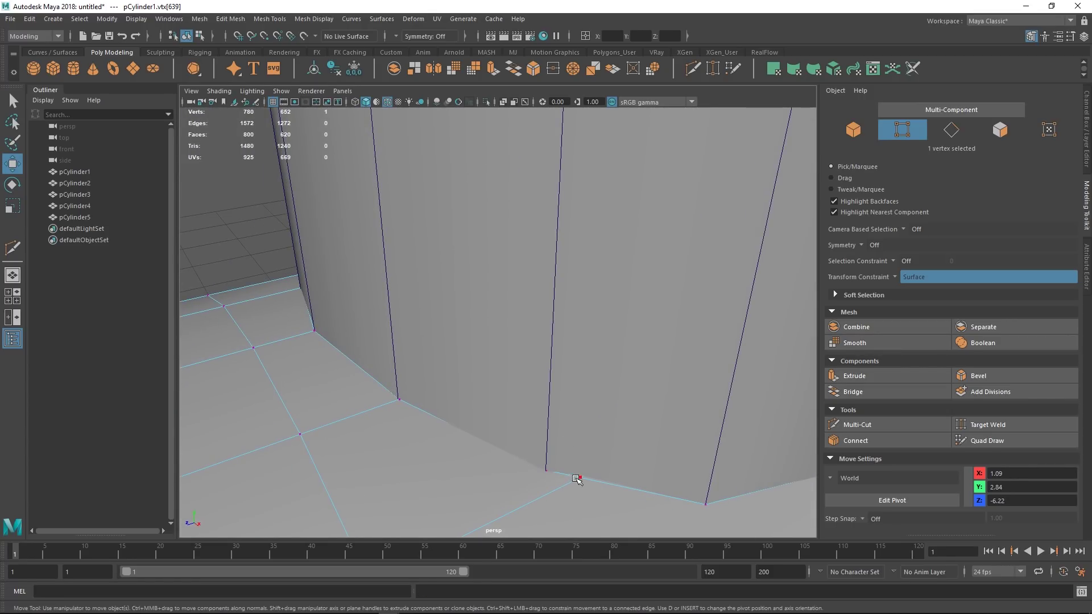
Slide another misplaced vertex of the 16-sided outline along the surface onto the nearest corner of the 16-sided copy
alt+drag(409, 438, 621, 329)
alt+middle_drag(621, 329, 520, 360)
alt+drag(455, 359, 523, 352)
mouse_move(426, 348)
mouse_down()
mouse_move(460, 351)
mouse_move(432, 347)
mouse_up()
alt+middle_drag(432, 347, 566, 325)
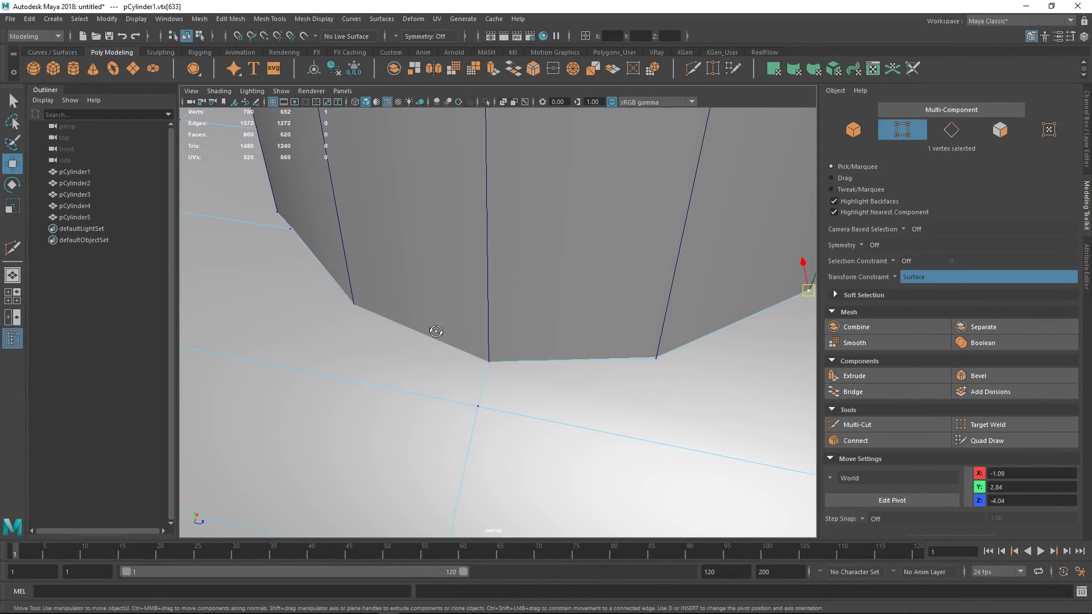
Slide the remaining misplaced outline vertex onto its corner of the 16-sided copy, using X-ray shading to check the alignment
alt+drag(426, 332, 458, 337)
mouse_move(384, 319)
mouse_down()
mouse_move(520, 371)
mouse_move(549, 423)
mouse_move(514, 405)
mouse_up()
key(alt+x)
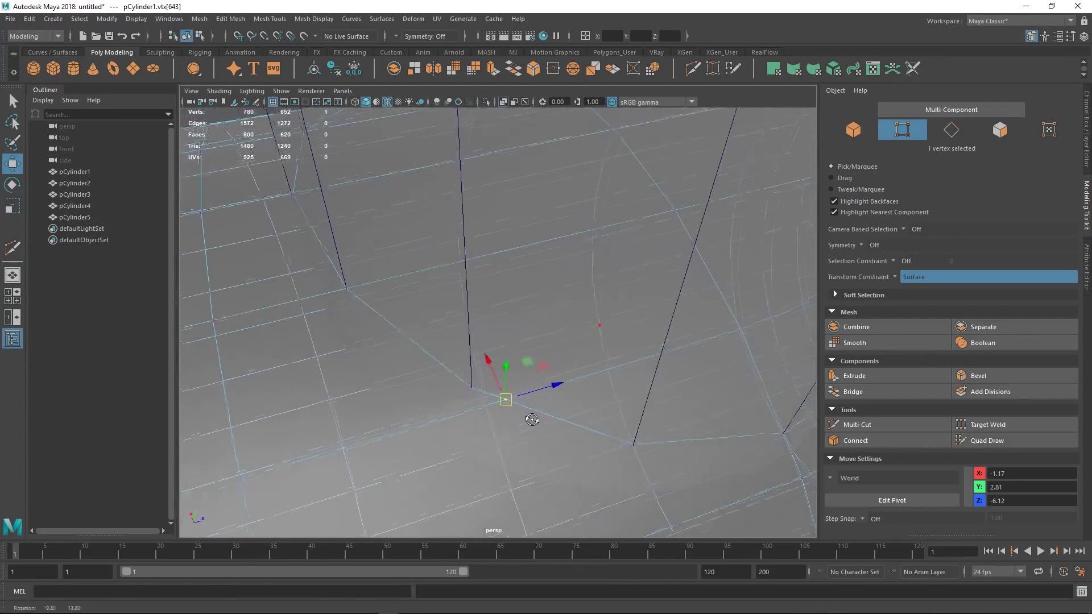
alt+right_drag(515, 405, 474, 364)
mouse_move(477, 366)
alt+mouse_down()
mouse_move(434, 358)
mouse_move(492, 375)
mouse_move(480, 377)
mouse_move(405, 284)
mouse_move(489, 335)
mouse_move(546, 341)
mouse_move(573, 375)
mouse_move(575, 316)
mouse_move(568, 328)
alt+mouse_up()
key(alt+x)
Weld the extra vertex on the 16-sided outline into its neighbouring vertex and return to vertex mode
key(q)
mouse_move(568, 327)
right_down()
mouse_move(582, 306)
mouse_move(539, 263)
right_up()
key(F8)
alt+drag(568, 313, 558, 285)
key(F8)
key(q)
key(w)
alt+right_drag(557, 284, 549, 280)
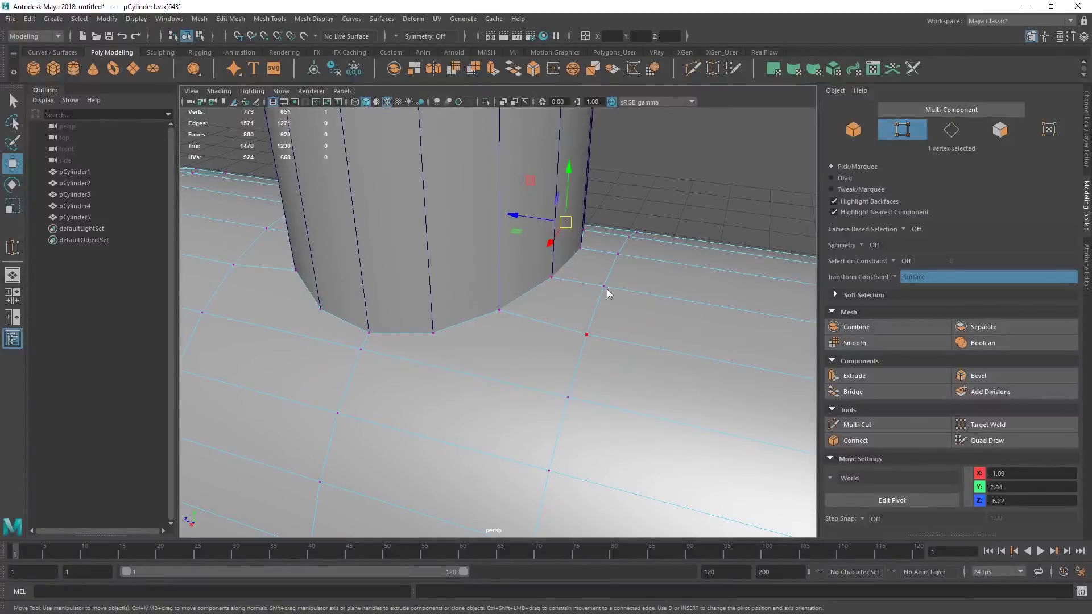
Return to object mode and isolate the large cylinder in the view
right_drag(594, 313, 625, 293)
key(q)
key(ctrl+1)
click(694, 222)
alt+drag(694, 222, 550, 297)
right_drag(549, 297, 548, 312)
mouse_move(548, 312)
alt+mouse_down()
mouse_move(524, 404)
mouse_move(548, 326)
alt+mouse_up()
key(Tab)
drag(532, 223, 485, 345)
mouse_move(484, 408)
mouse_down()
mouse_move(551, 322)
mouse_move(558, 334)
mouse_move(536, 362)
mouse_move(578, 398)
mouse_up()
alt+right_drag(577, 395, 658, 295)
key(F12)
click(665, 188)
Use Multi-Cut to insert two edge loops around the cylinder's underside, one on each side of the new outline's centre edge
alt+right_drag(665, 194, 595, 251)
alt+drag(594, 251, 490, 290)
alt+right_drag(490, 290, 421, 302)
alt+middle_drag(421, 301, 694, 319)
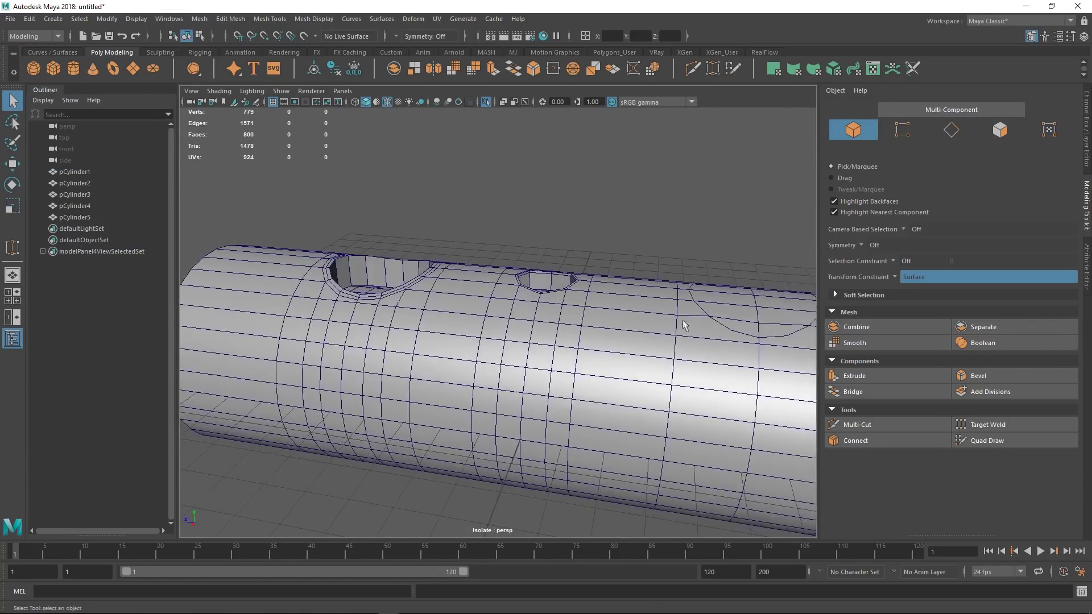
alt+middle_drag(589, 323, 460, 319)
alt+right_drag(461, 320, 653, 366)
alt+middle_drag(653, 367, 556, 362)
click(556, 366)
scroll(560, 370, up, 2)
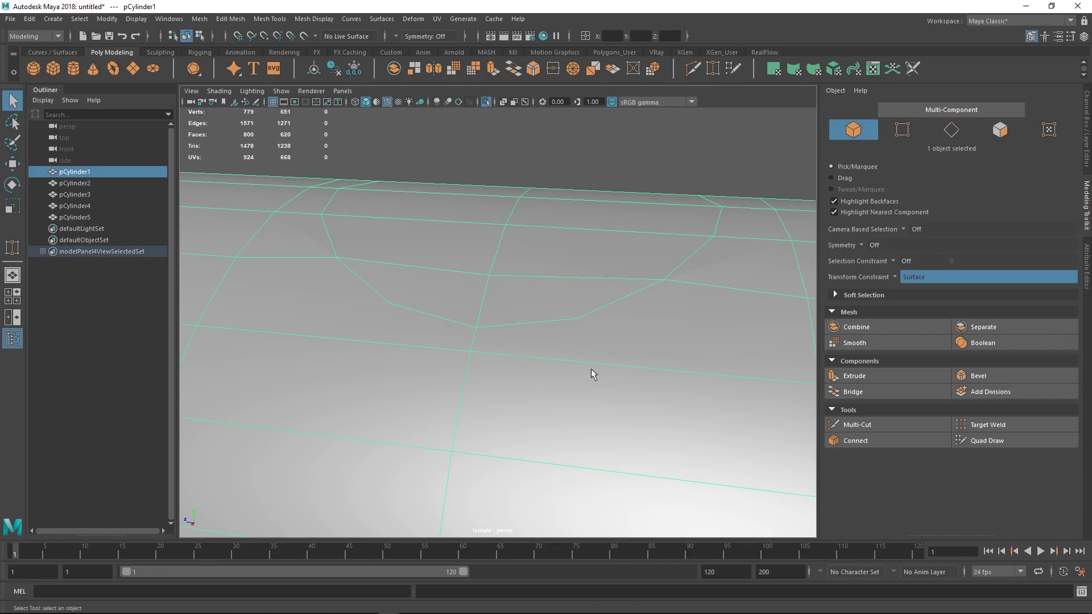
key(ctrl+shift+x)
alt+drag(571, 359, 435, 355)
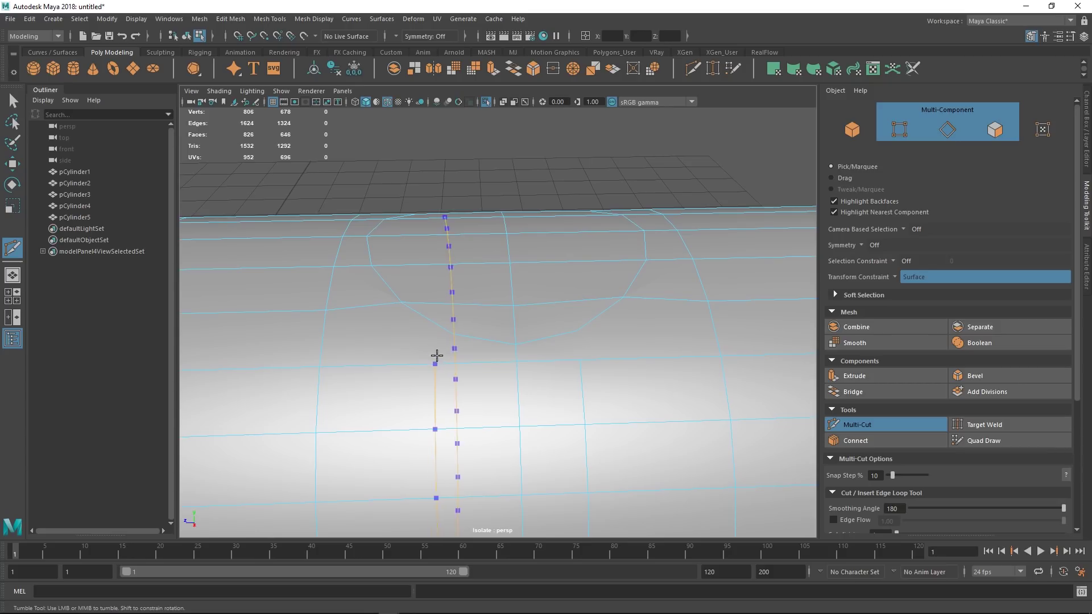
alt+middle_drag(447, 378, 502, 384)
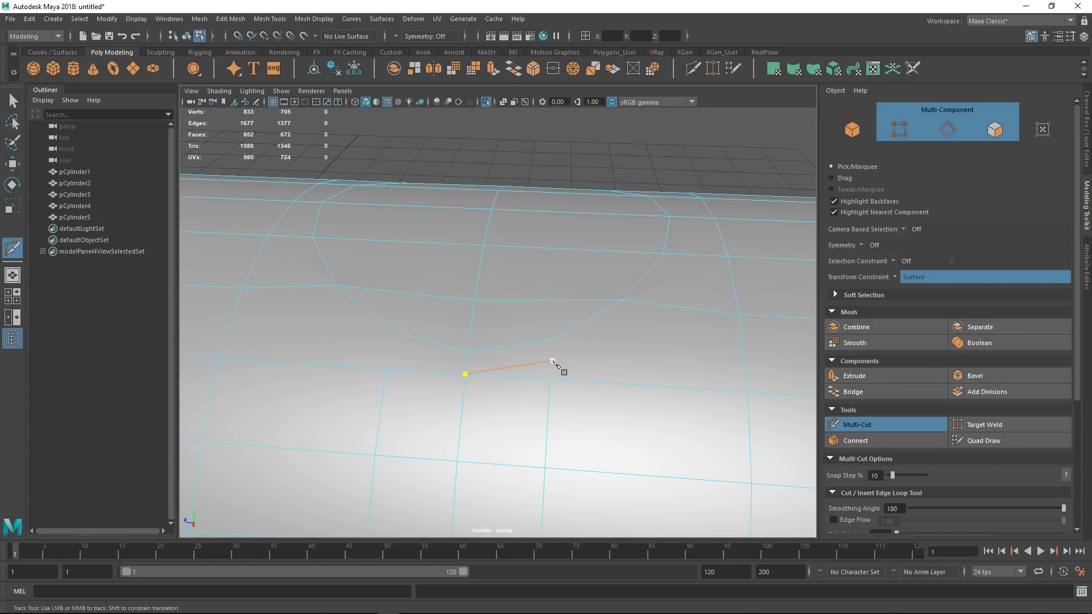
Draw a closed Multi-Cut ring just outside the 16-sided outline, passing through the surrounding edges and the centre edge on both sides
alt+drag(550, 361, 467, 293)
alt+right_drag(459, 287, 423, 297)
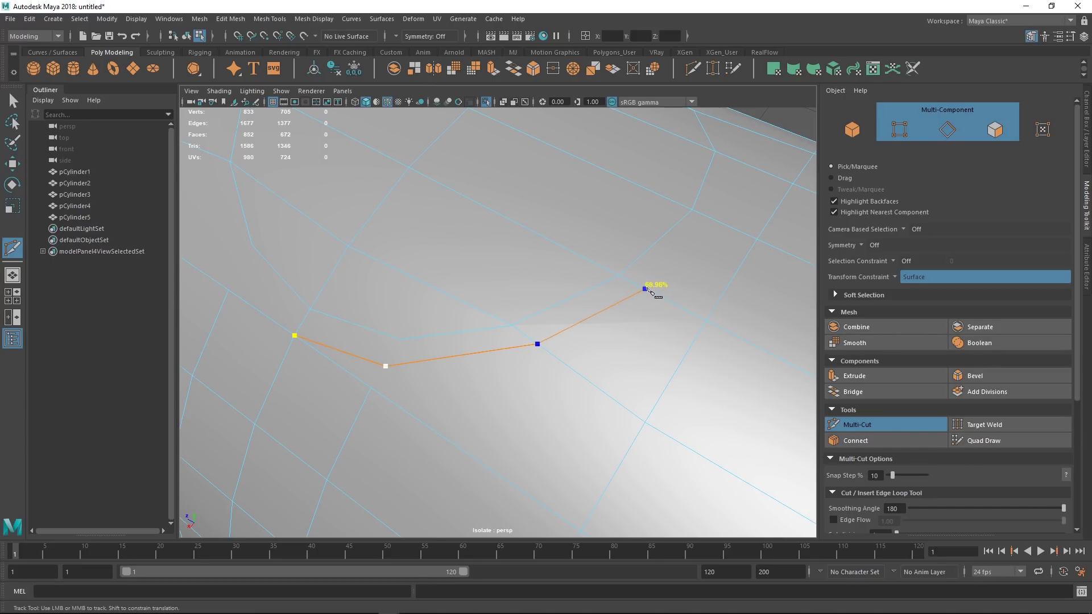
alt+drag(718, 223, 505, 329)
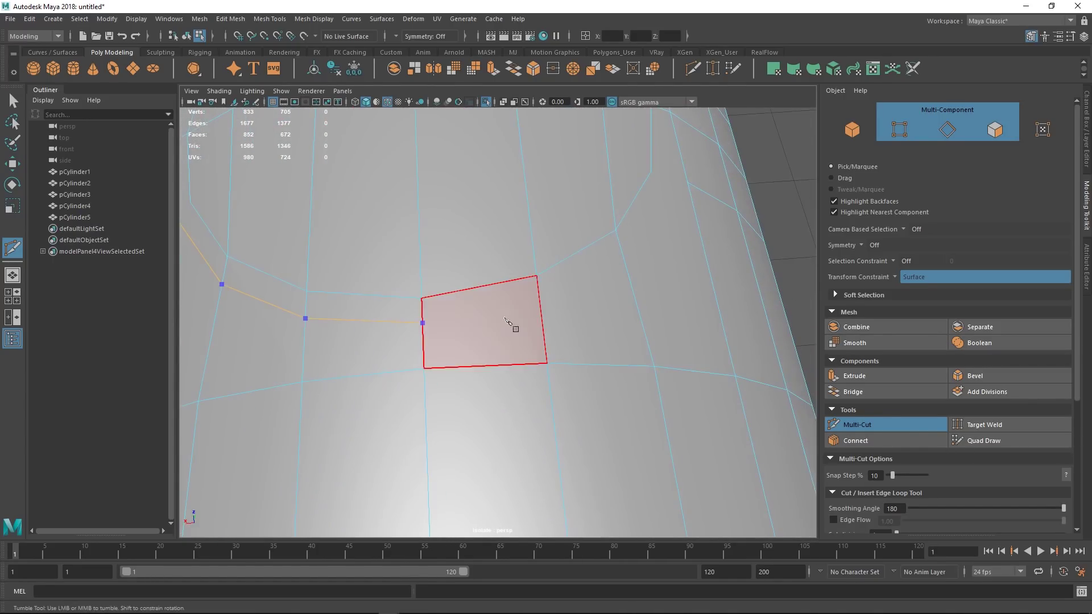
alt+drag(571, 300, 548, 351)
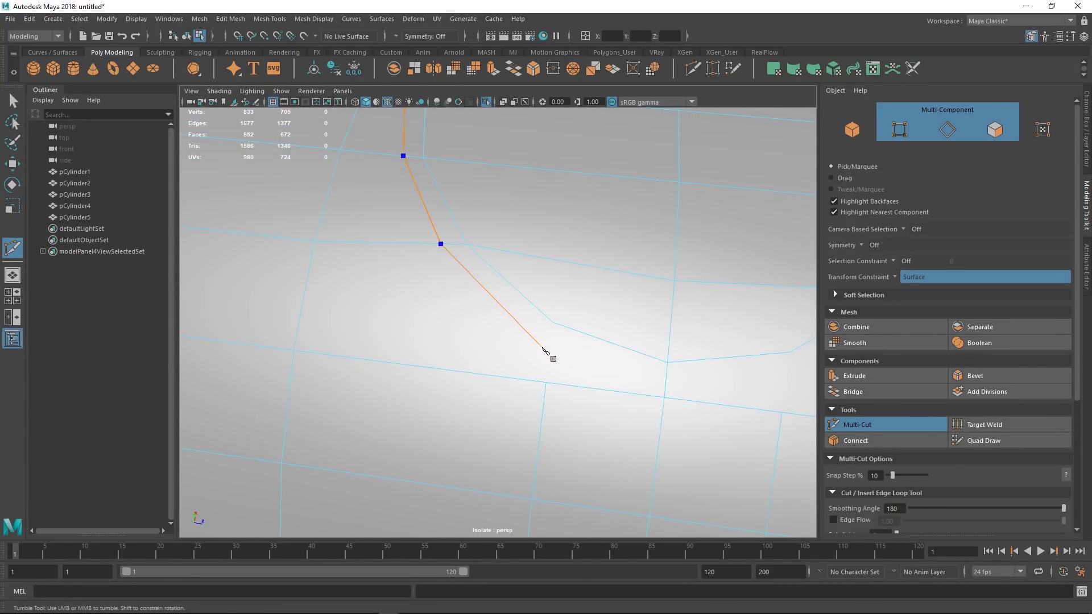
click(664, 397)
alt+drag(664, 397, 463, 341)
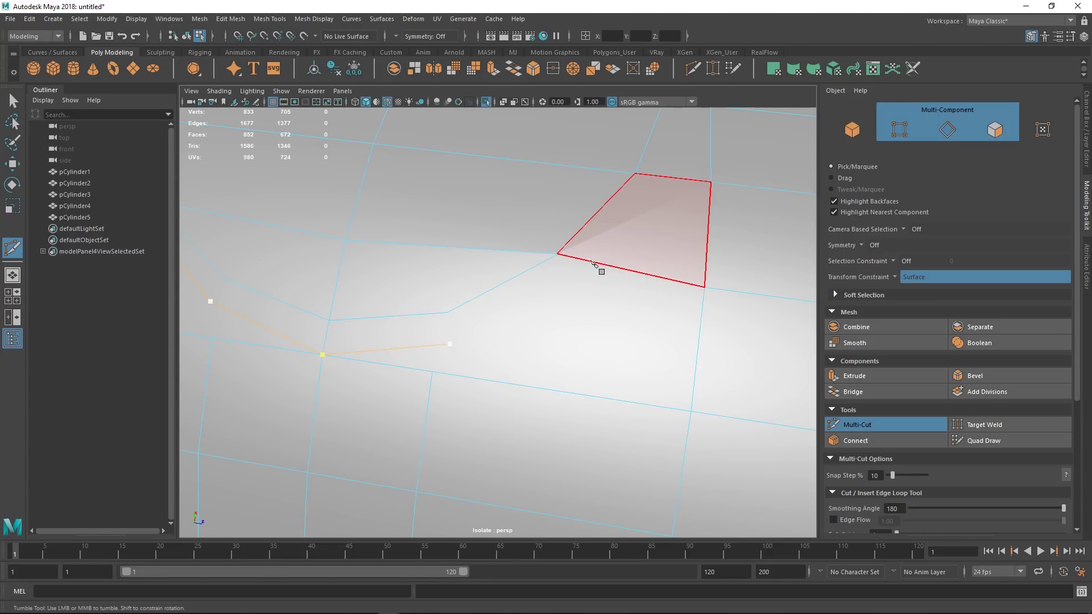
alt+middle_drag(602, 264, 585, 318)
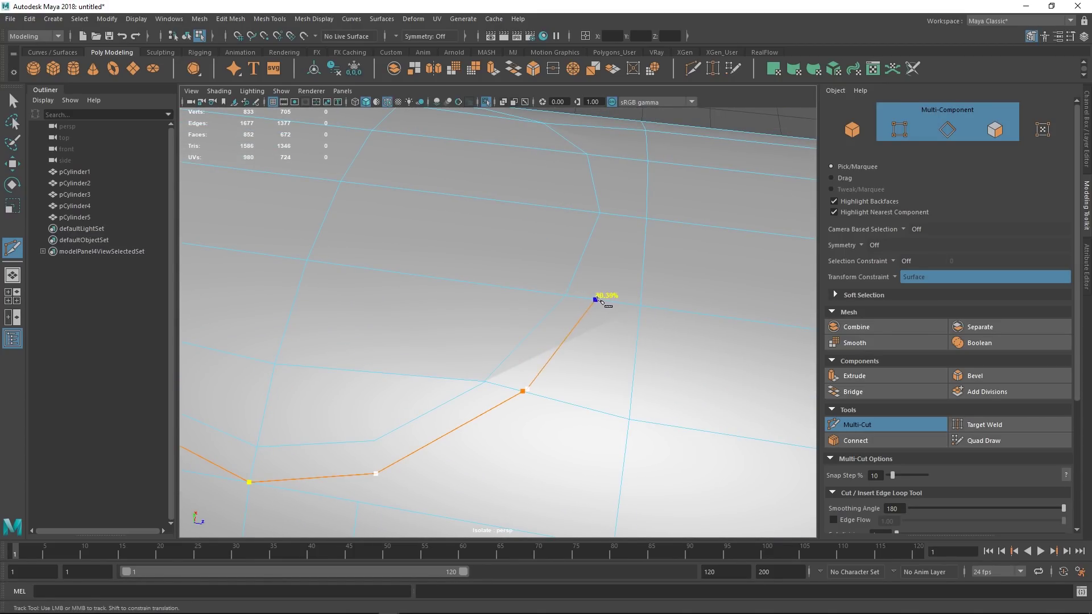
alt+drag(624, 216, 560, 288)
alt+middle_drag(560, 287, 568, 338)
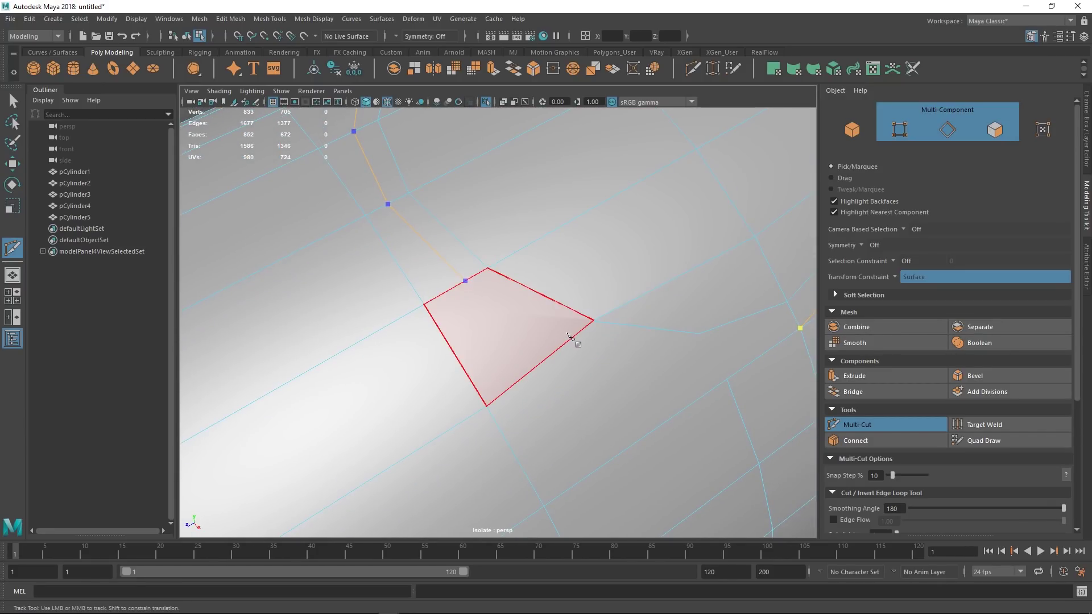
alt+drag(576, 336, 556, 324)
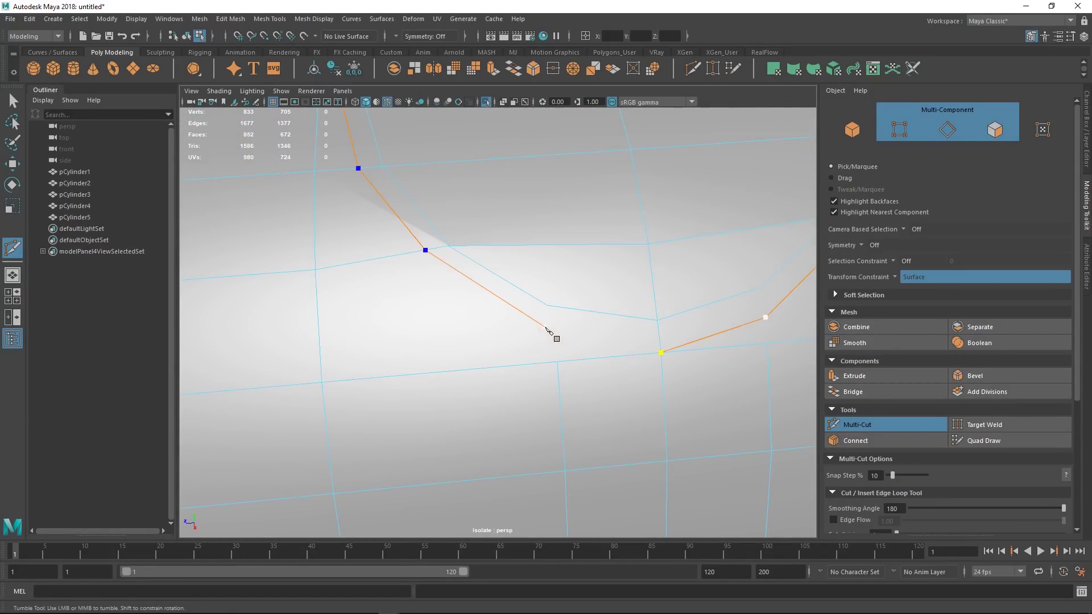
click(660, 353)
scroll(626, 274, down, 4)
alt+drag(570, 244, 536, 197)
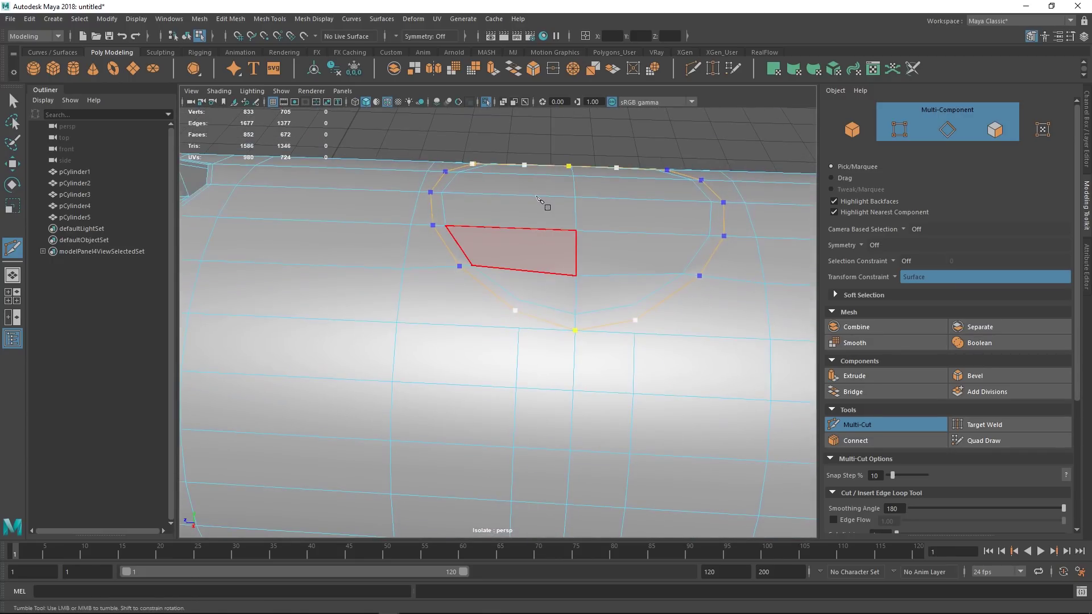
right_click(536, 197)
Cut connecting edges from the ends of the inserted loops through the outer ring to the corners of the 16-sided outline
alt+drag(533, 309, 541, 367)
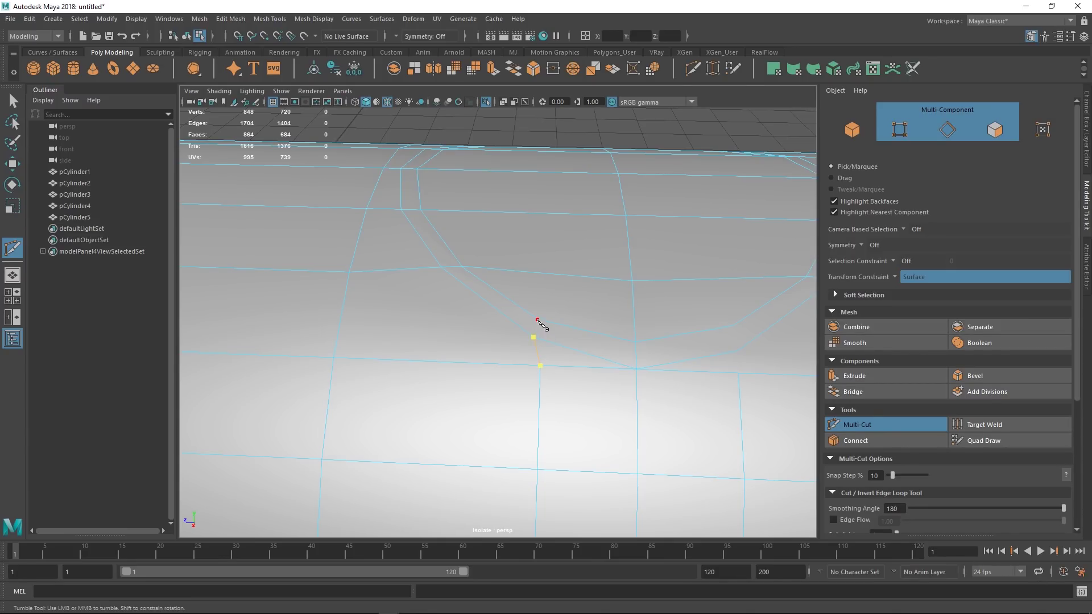
alt+drag(537, 308, 482, 273)
scroll(479, 273, up, 4)
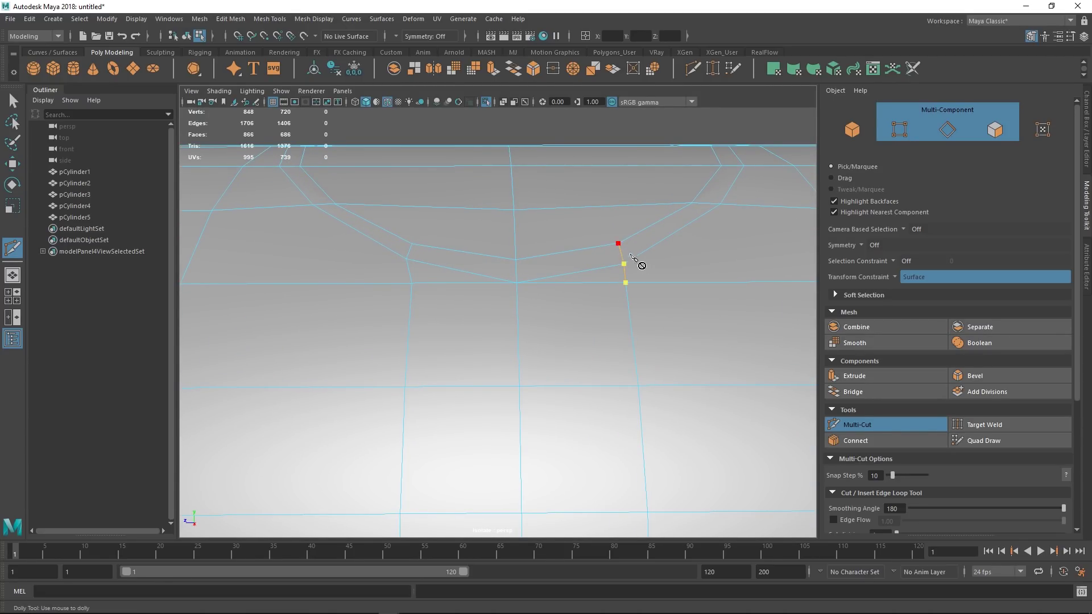
alt+drag(677, 239, 587, 314)
Use Target Weld to merge the outer ring's vertices onto the neighbouring ends of the inserted edge loops
key(q)
key(F8)
scroll(637, 299, up, 3)
key(y)
key(q)
key(F8)
key(F9)
shift+right_drag(547, 327, 549, 317)
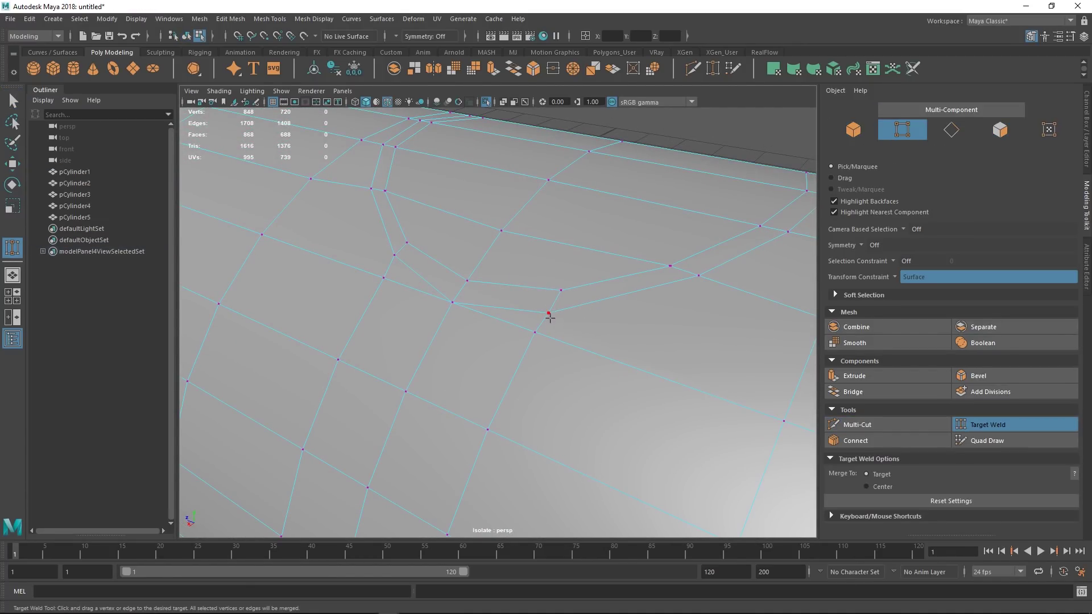
alt+drag(551, 347, 540, 312)
key(3)
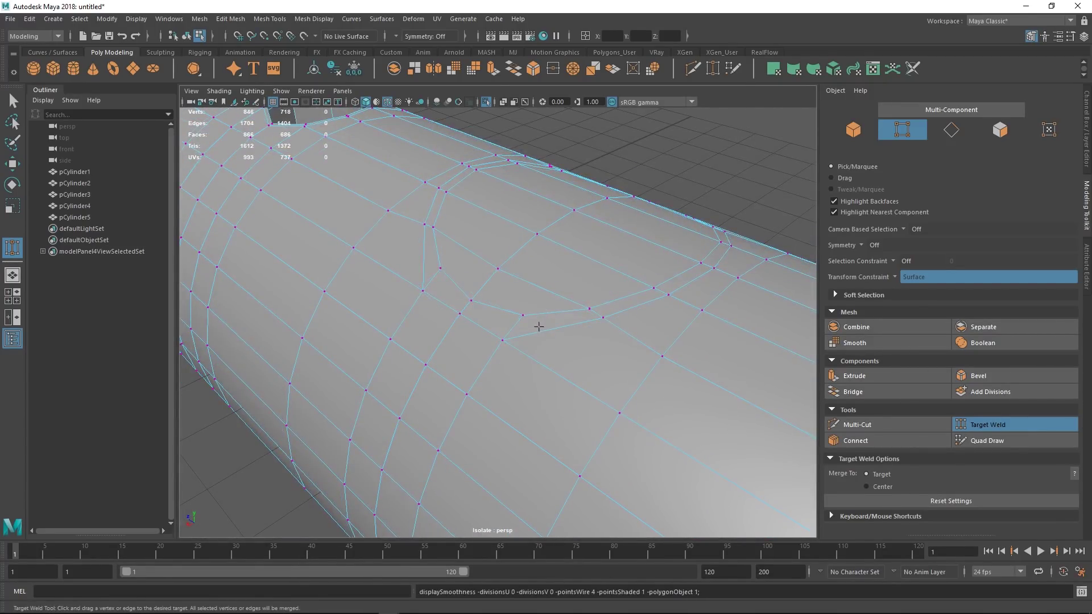
Return to object mode and examine the edge flow around the rim of the first 16-sided opening
key(q)
key(F8)
alt+drag(541, 288, 489, 284)
click(585, 222)
alt+right_drag(489, 284, 600, 317)
alt+drag(602, 323, 653, 300)
alt+right_drag(653, 300, 431, 316)
alt+middle_drag(431, 317, 502, 263)
alt+right_drag(502, 263, 493, 285)
alt+drag(494, 284, 546, 250)
alt+middle_drag(546, 250, 596, 212)
alt+drag(596, 212, 613, 332)
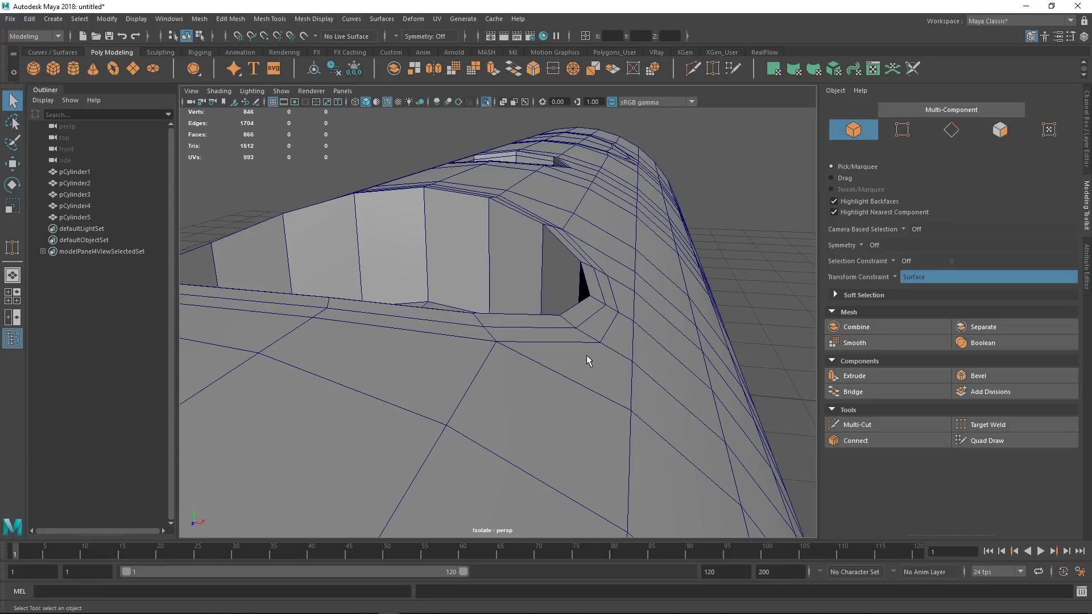
Preview the large cylinder smoothed, compare the areas around the openings, and reselect the cylinder
alt+drag(600, 227, 360, 263)
alt+right_drag(361, 263, 482, 284)
click(449, 283)
key(3)
click(654, 139)
alt+drag(656, 190, 449, 193)
alt+drag(589, 289, 512, 275)
click(529, 319)
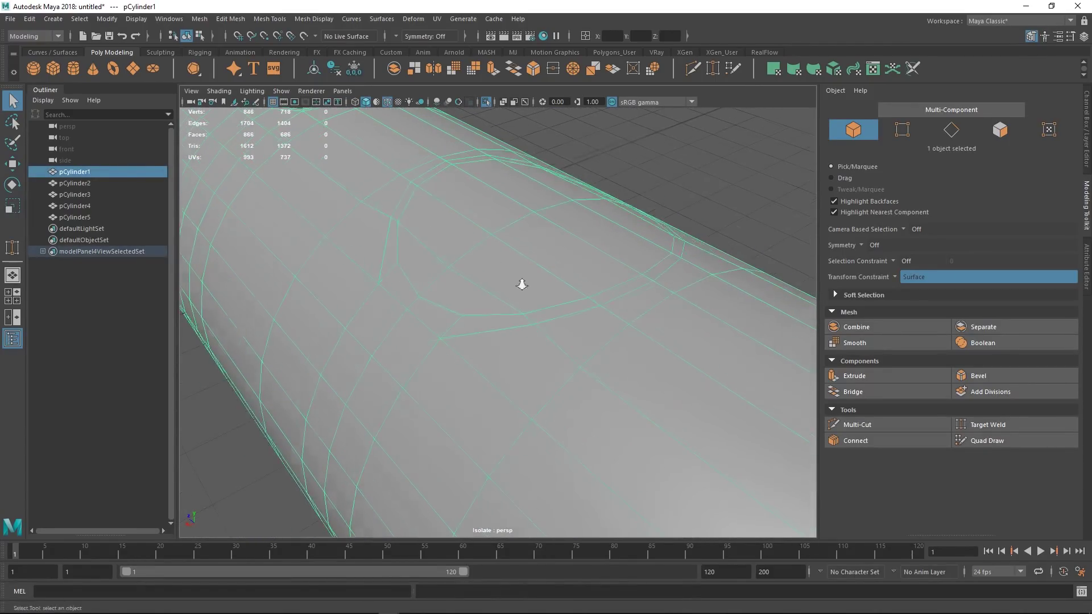
Select the twelve faces inside the new 16-sided outline and extrude them
alt+right_drag(512, 275, 548, 288)
alt+drag(549, 287, 581, 312)
right_drag(581, 312, 559, 308)
alt+drag(551, 326, 356, 311)
key(w)
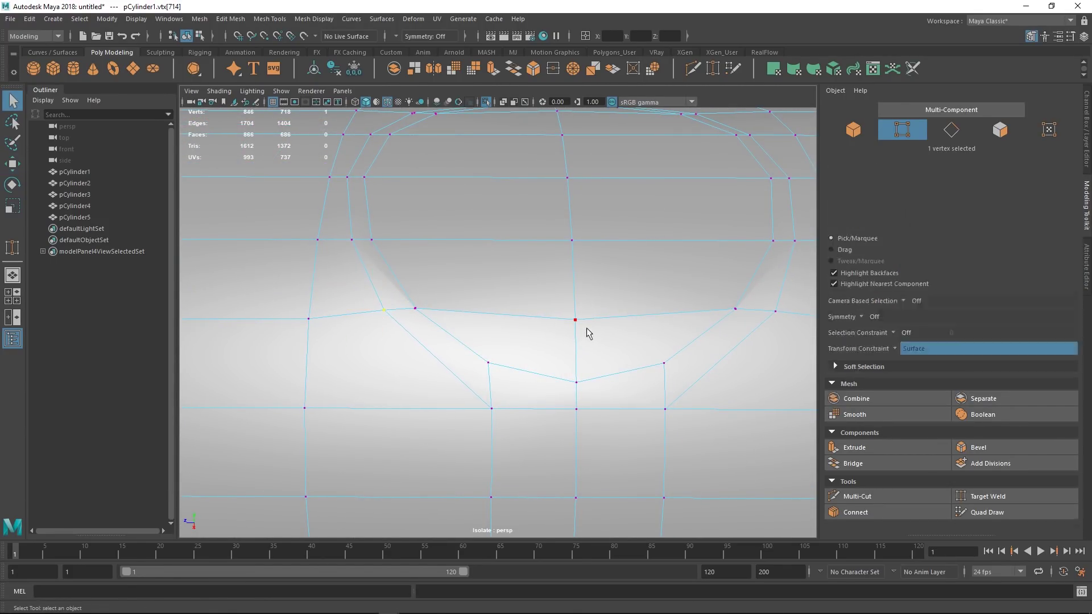
alt+drag(633, 370, 533, 273)
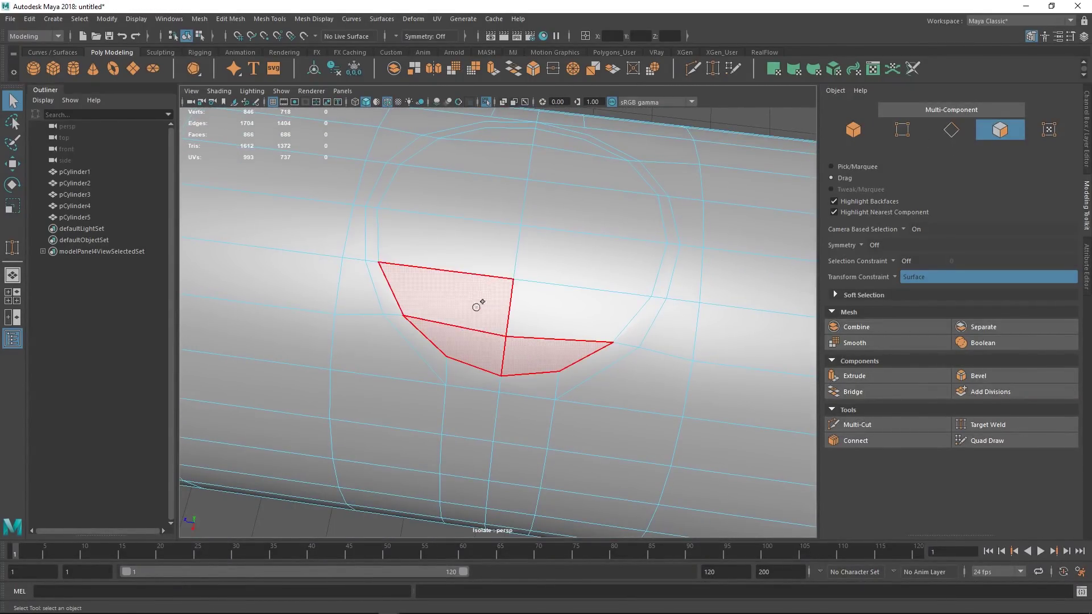
drag(476, 307, 499, 155)
drag(561, 203, 568, 292)
shift+right_drag(536, 359, 535, 354)
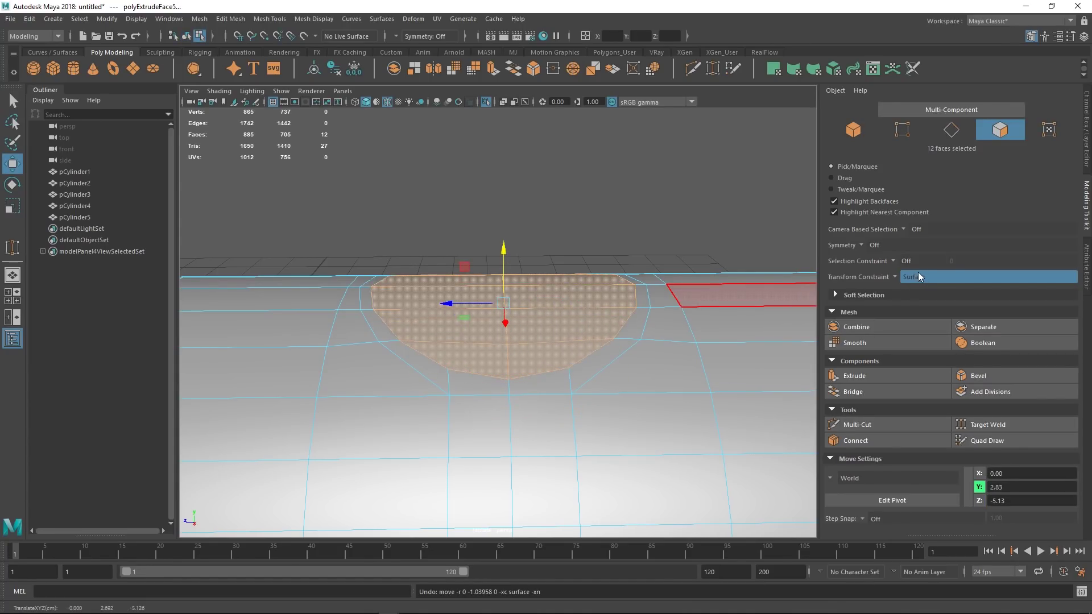
Turn the transform constraint off, move the extruded faces down into the cylinder and return to object mode
click(904, 283)
drag(505, 250, 505, 335)
alt+drag(548, 288, 474, 324)
right_drag(476, 323, 591, 210)
key(q)
Turn on smooth preview for the large cylinder and examine the rim of the new opening
alt+drag(591, 210, 608, 275)
key(3)
click(571, 260)
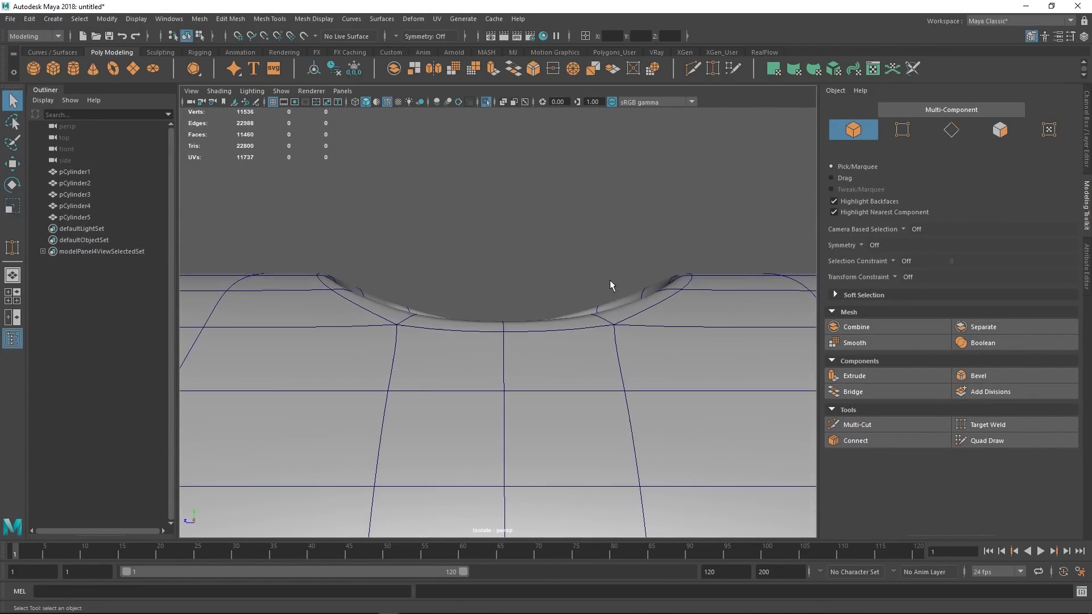
key(ctrl+z)
key(1)
key(3)
click(635, 210)
click(676, 334)
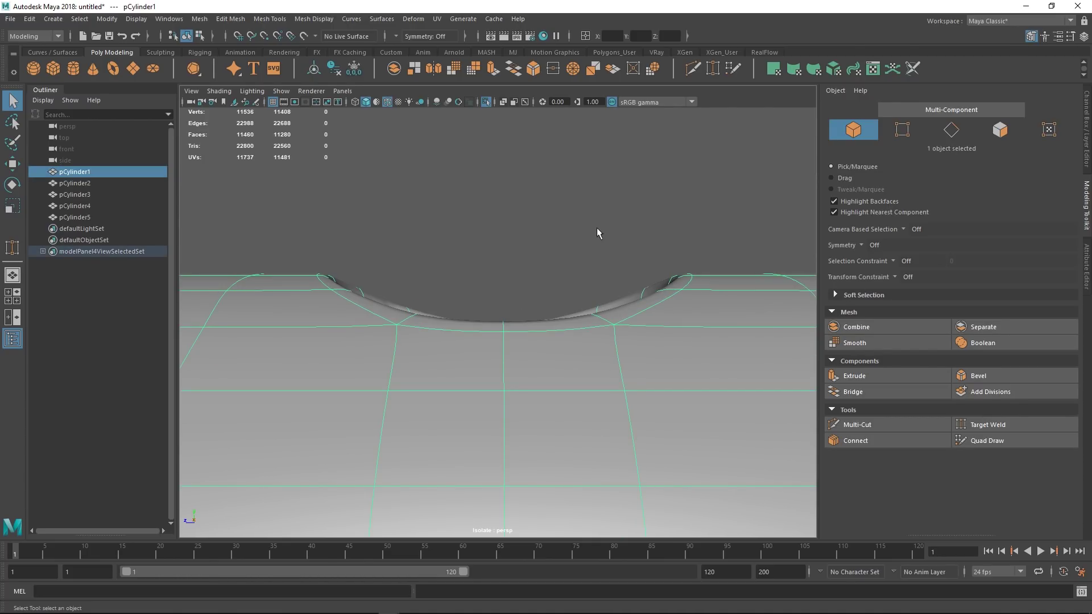
Examine all three smoothed openings along the cylinder, then switch back to the unsmoothed display
click(570, 246)
alt+drag(570, 246, 519, 311)
click(520, 311)
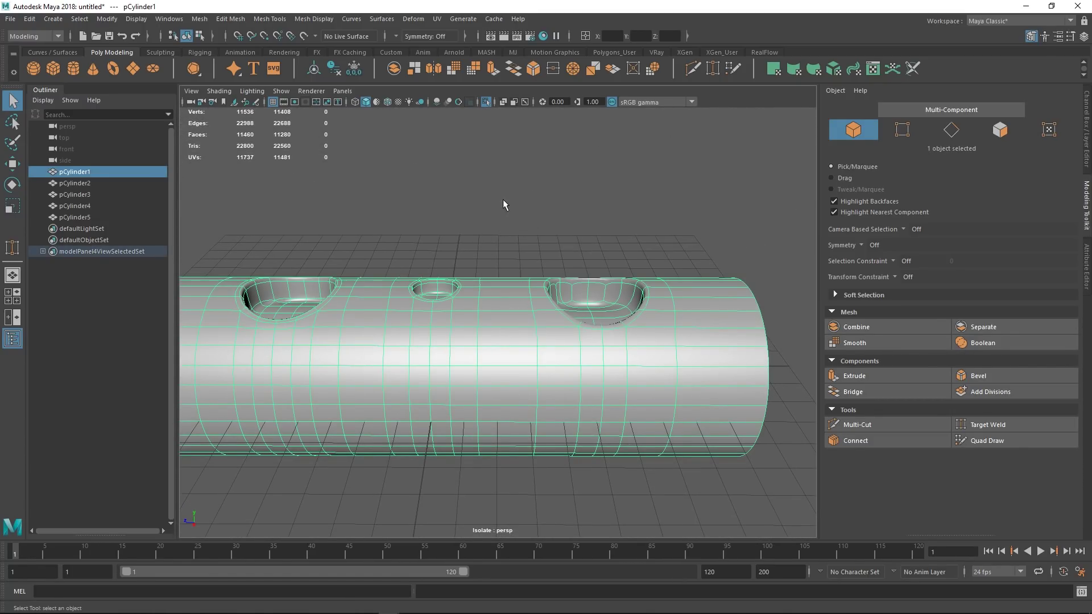
alt+drag(510, 260, 587, 239)
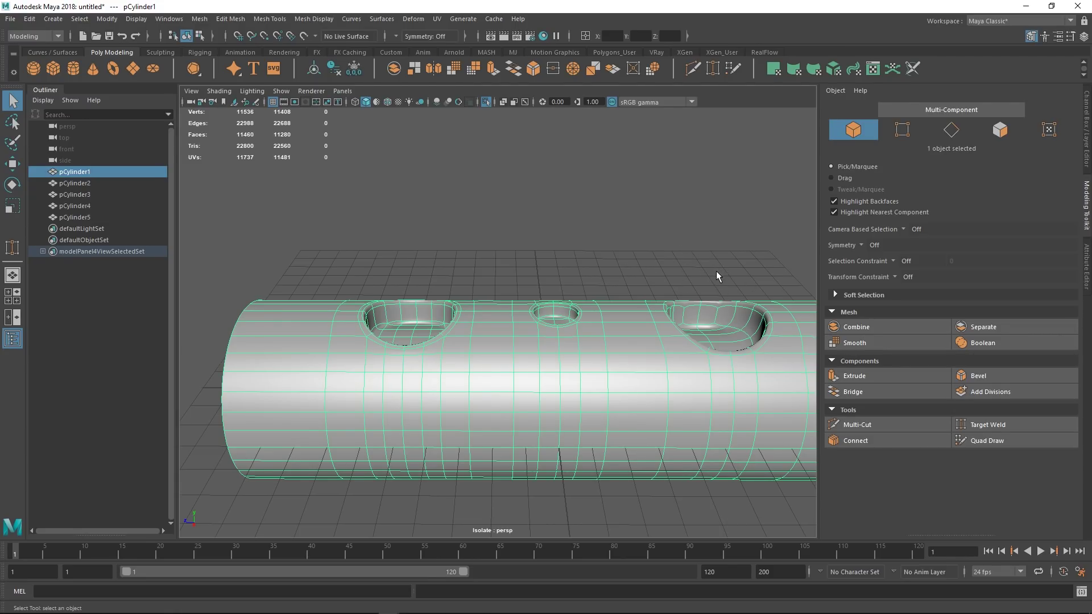
key(1)
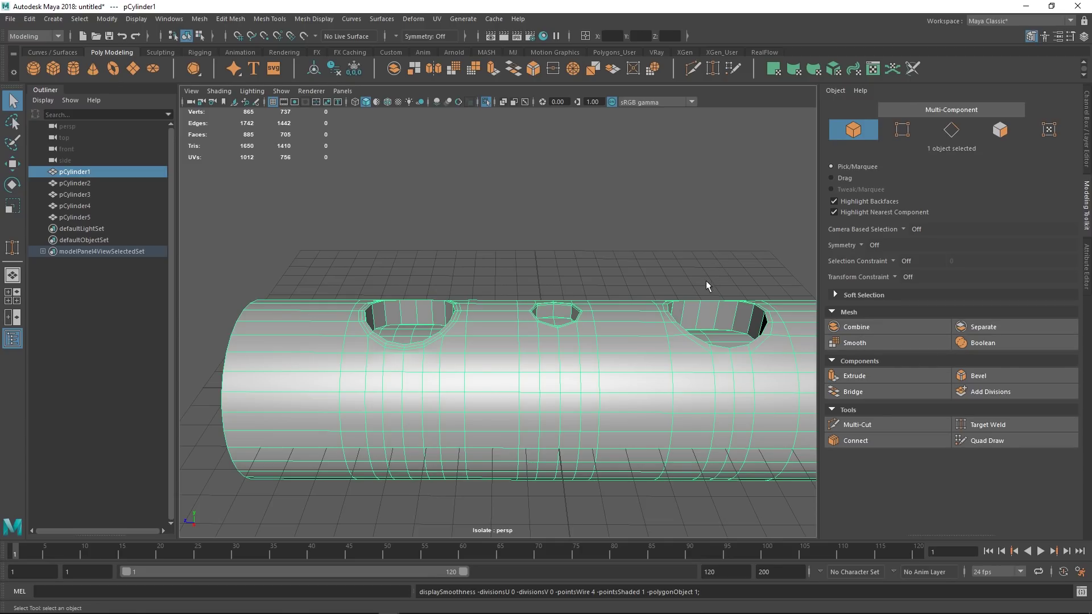
alt+drag(700, 277, 738, 285)
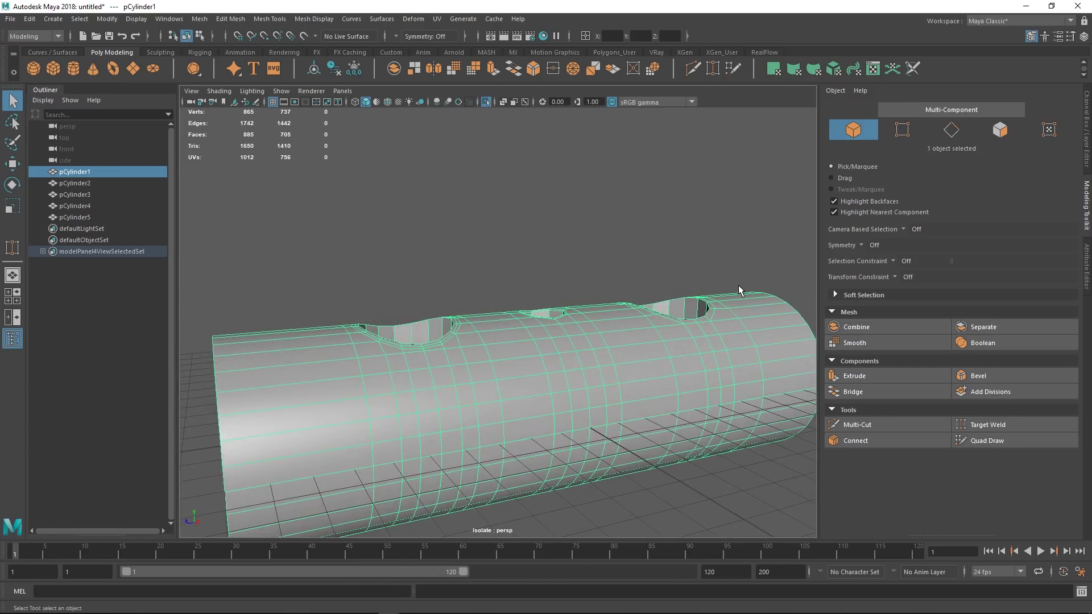
Insert an edge loop around the inner wall of the new 16-sided opening near its rim and return to object mode
key(ctrl+shift+x)
ctrl+click(681, 299)
alt+drag(708, 323, 587, 356)
alt+right_drag(588, 355, 628, 349)
ctrl+click(723, 358)
alt+drag(628, 348, 671, 319)
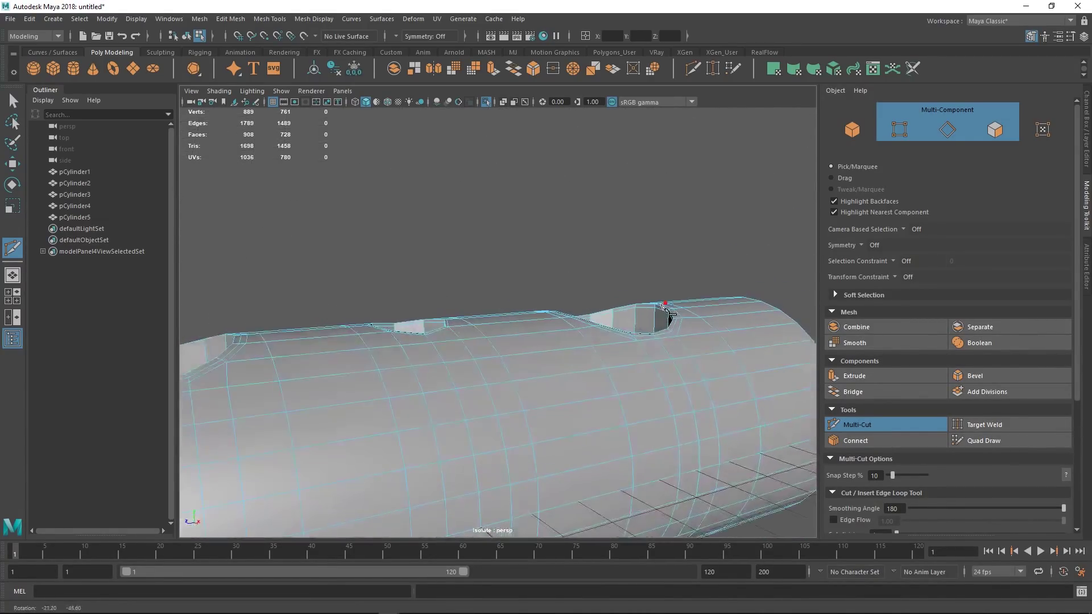
key(ctrl+z)
key(q)
right_drag(687, 323, 706, 254)
Hide the wireframe overlay, soften all edges of the large cylinder and clear the selection
click(706, 254)
alt+middle_drag(565, 268, 689, 277)
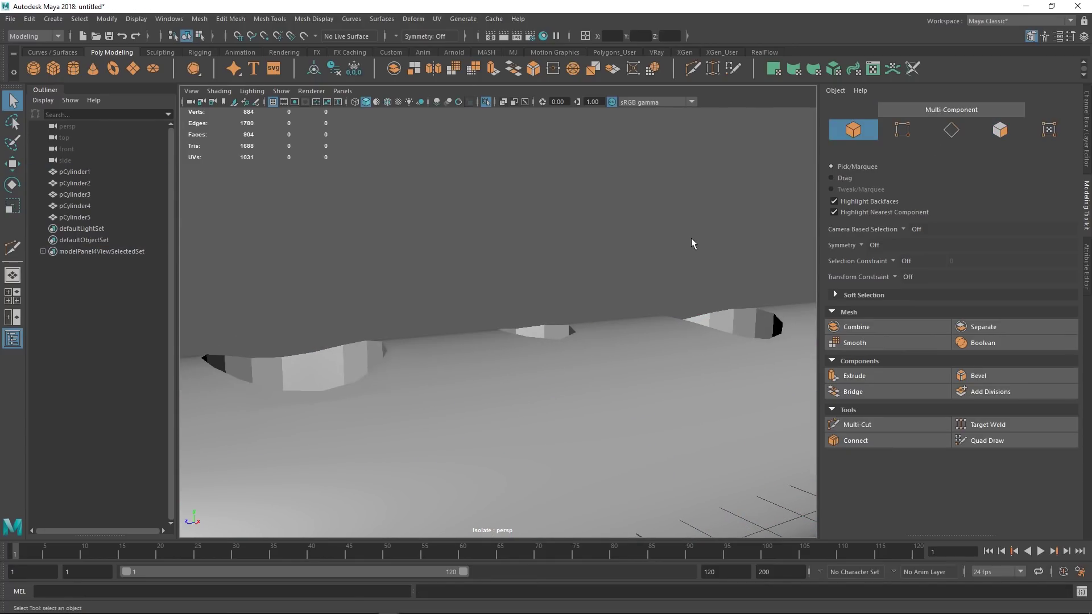
alt+middle_drag(670, 239, 690, 257)
scroll(690, 256, down, 3)
click(666, 348)
shift+right_drag(666, 348, 760, 323)
click(745, 280)
mouse_move(734, 275)
alt+mouse_down()
mouse_move(675, 258)
mouse_move(675, 306)
mouse_move(671, 293)
alt+mouse_up()
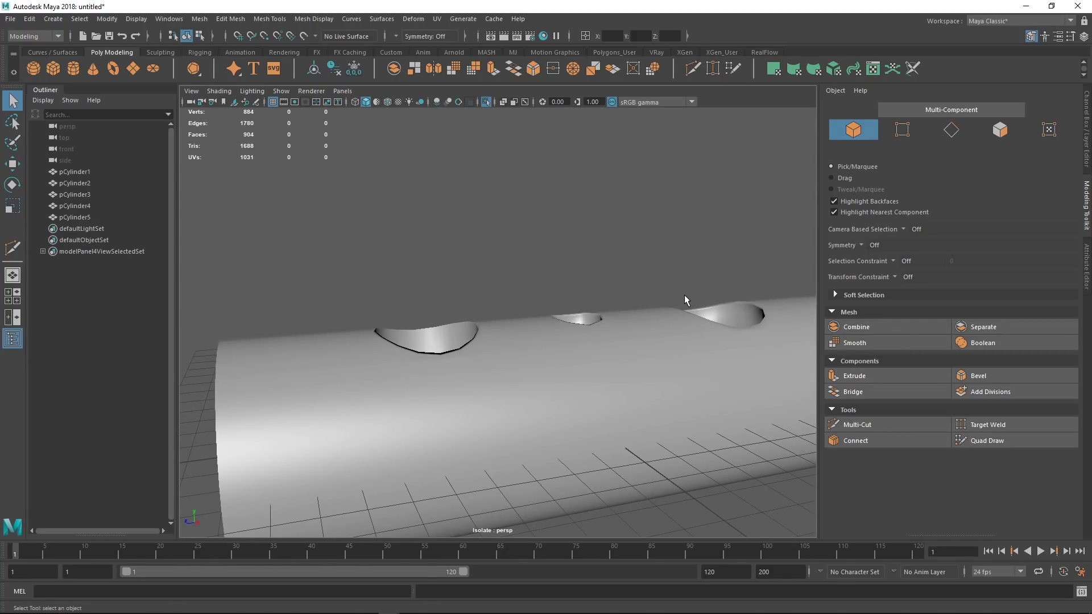